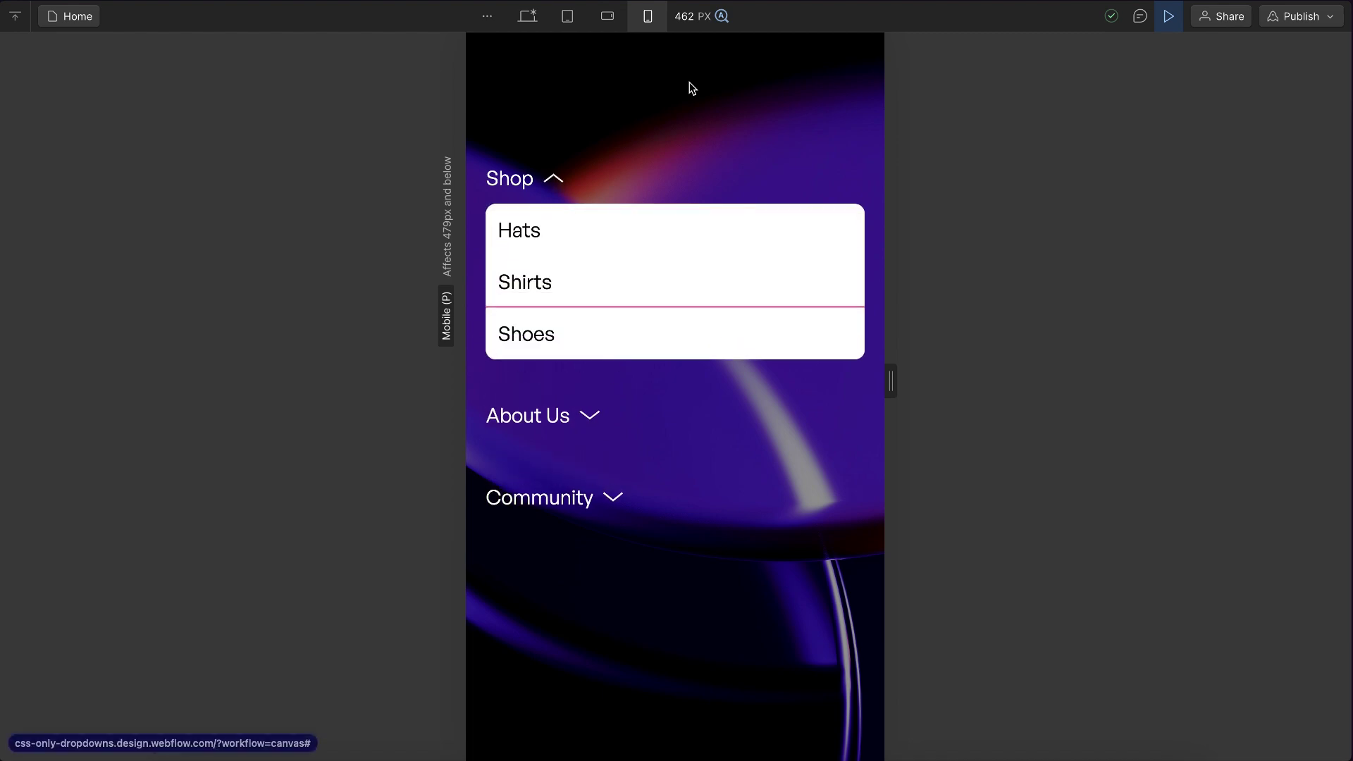
key("Tab")
key("Tab")
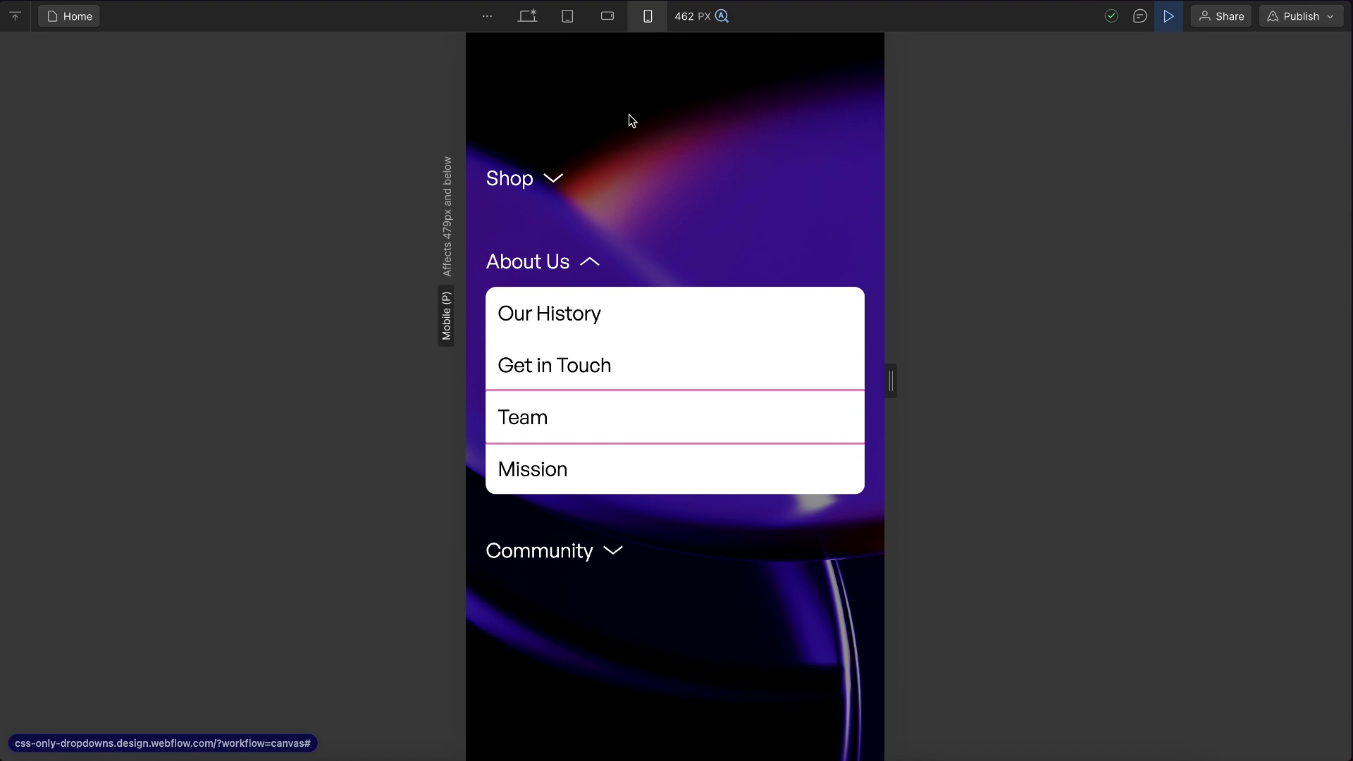
- In preview, tab through and click open the Shop, About Us and Community dropdowns to test them
key("Tab")
left_click(649, 86)
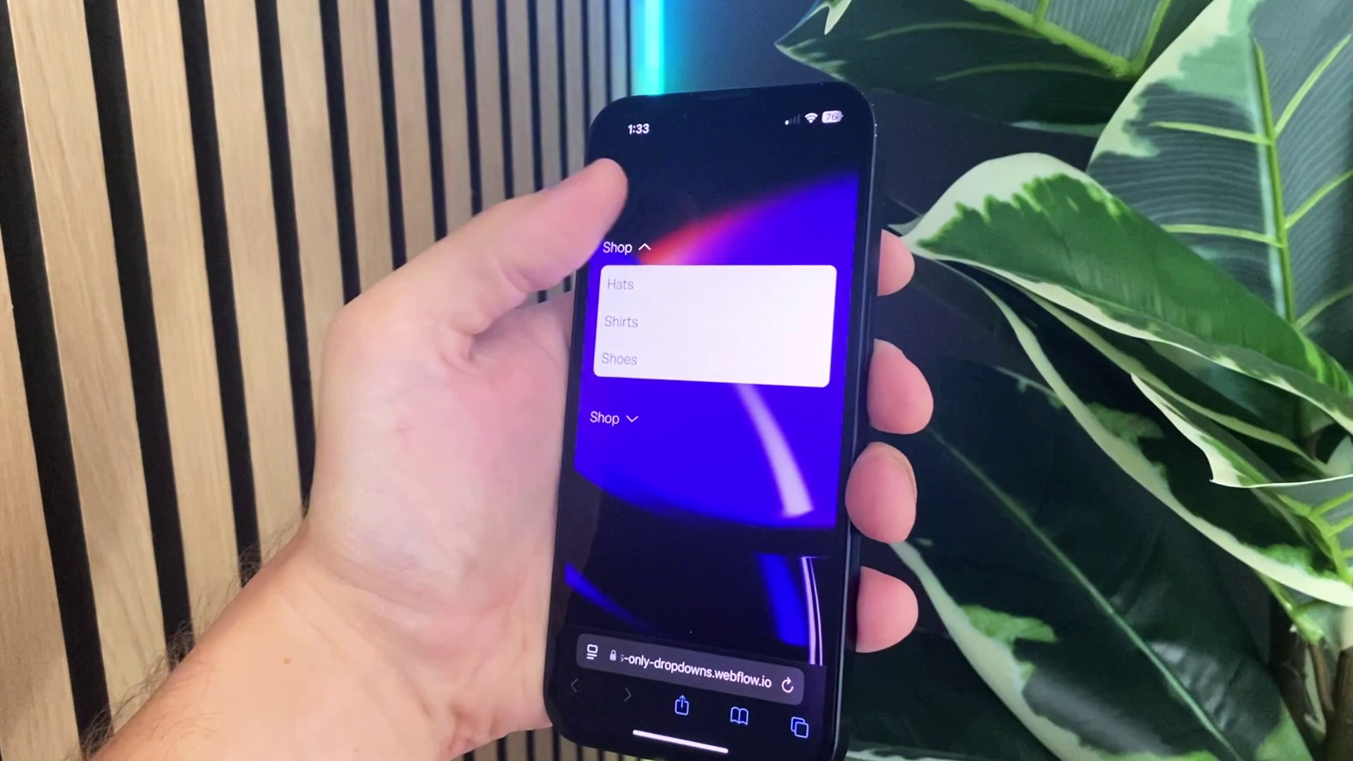
left_click(623, 247)
left_click(604, 418)
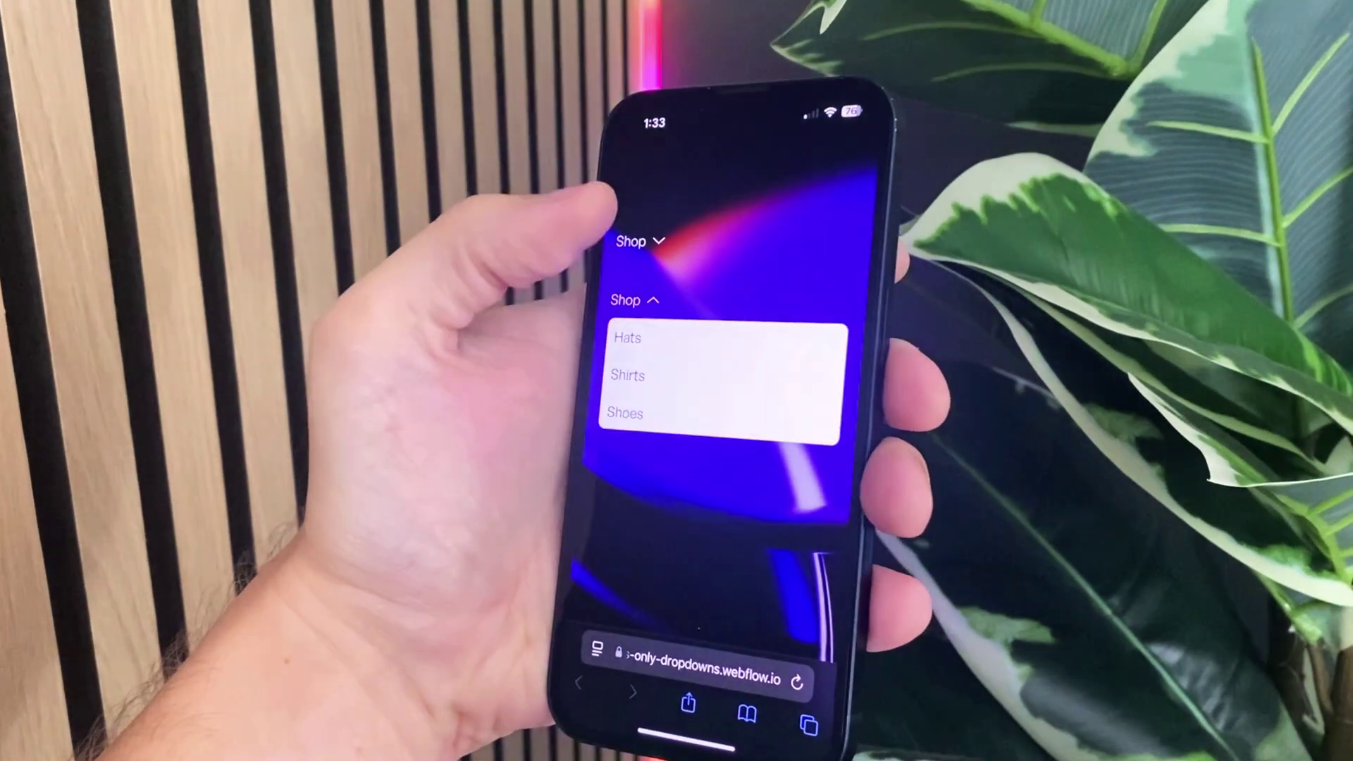
left_click(629, 238)
left_click(627, 237)
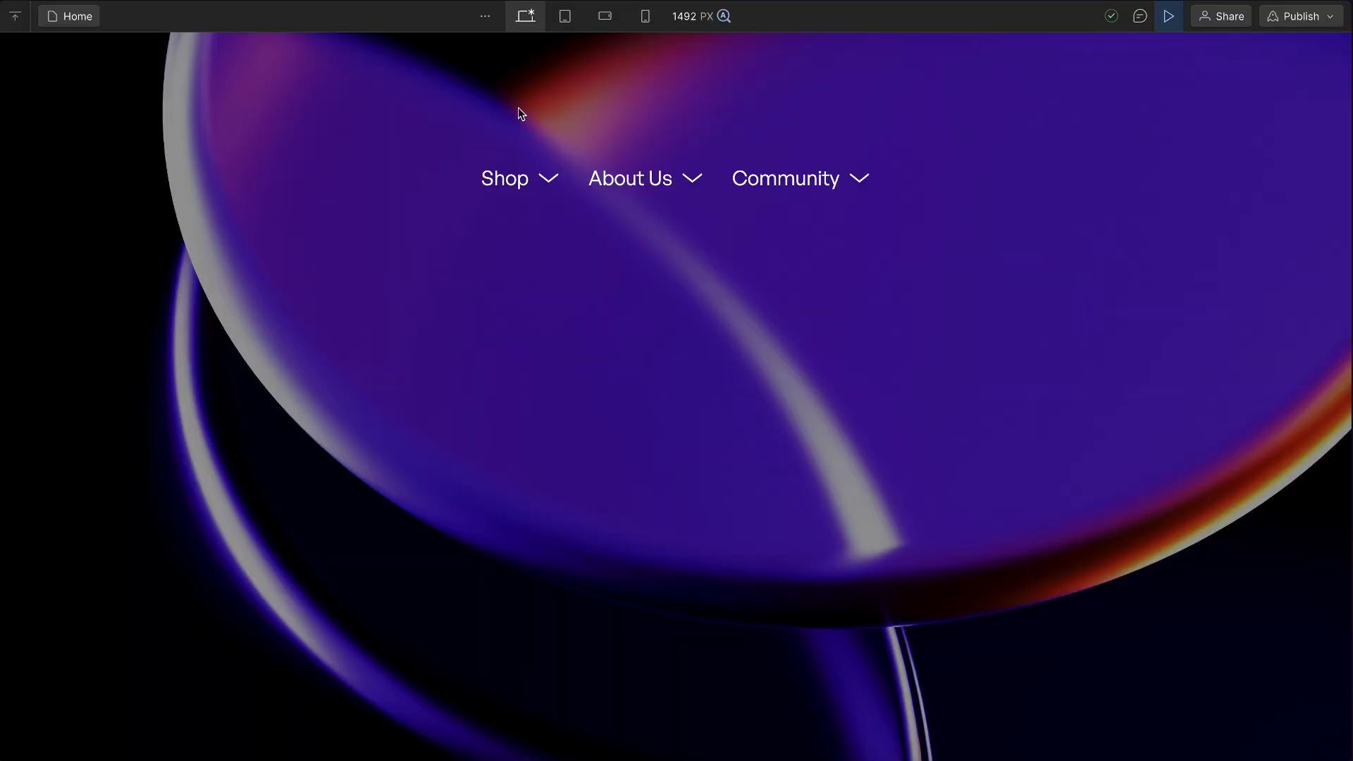
left_click(555, 170)
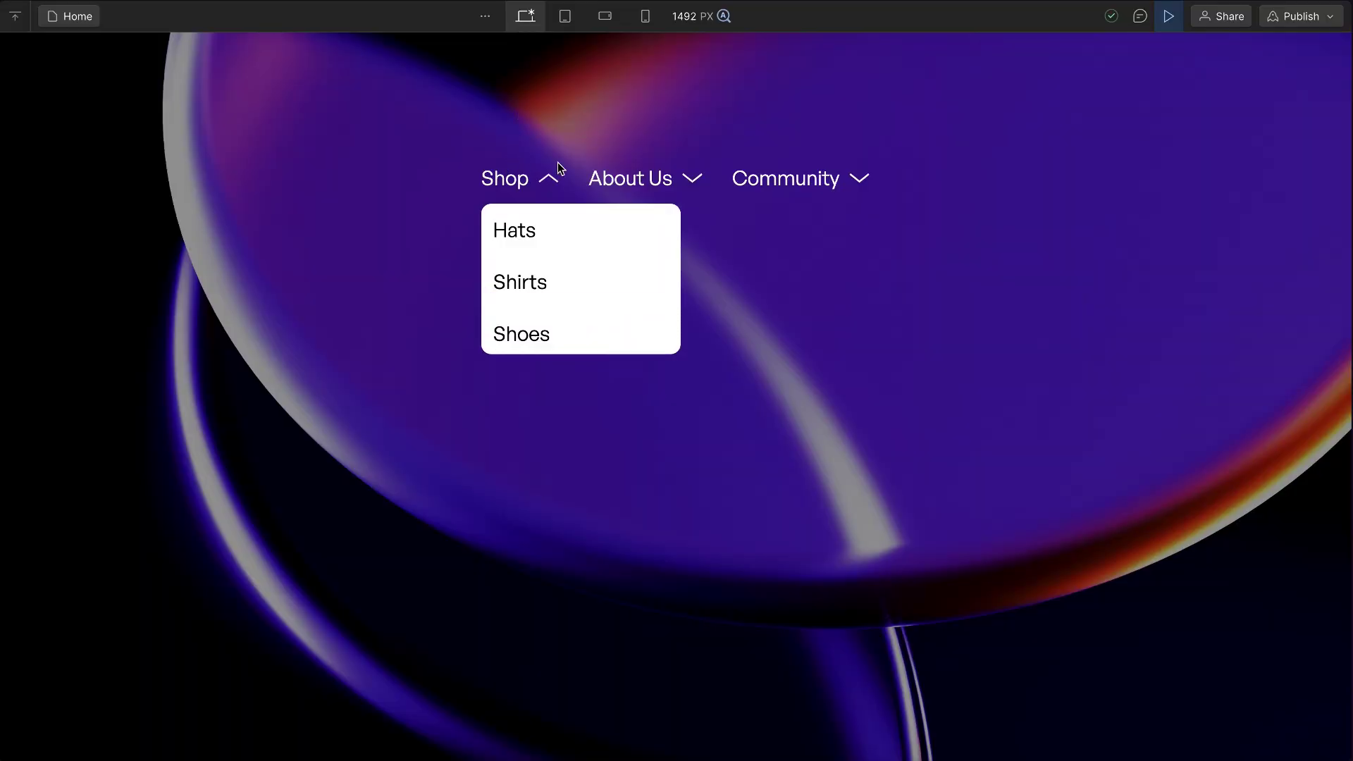
left_click(697, 178)
left_click(778, 178)
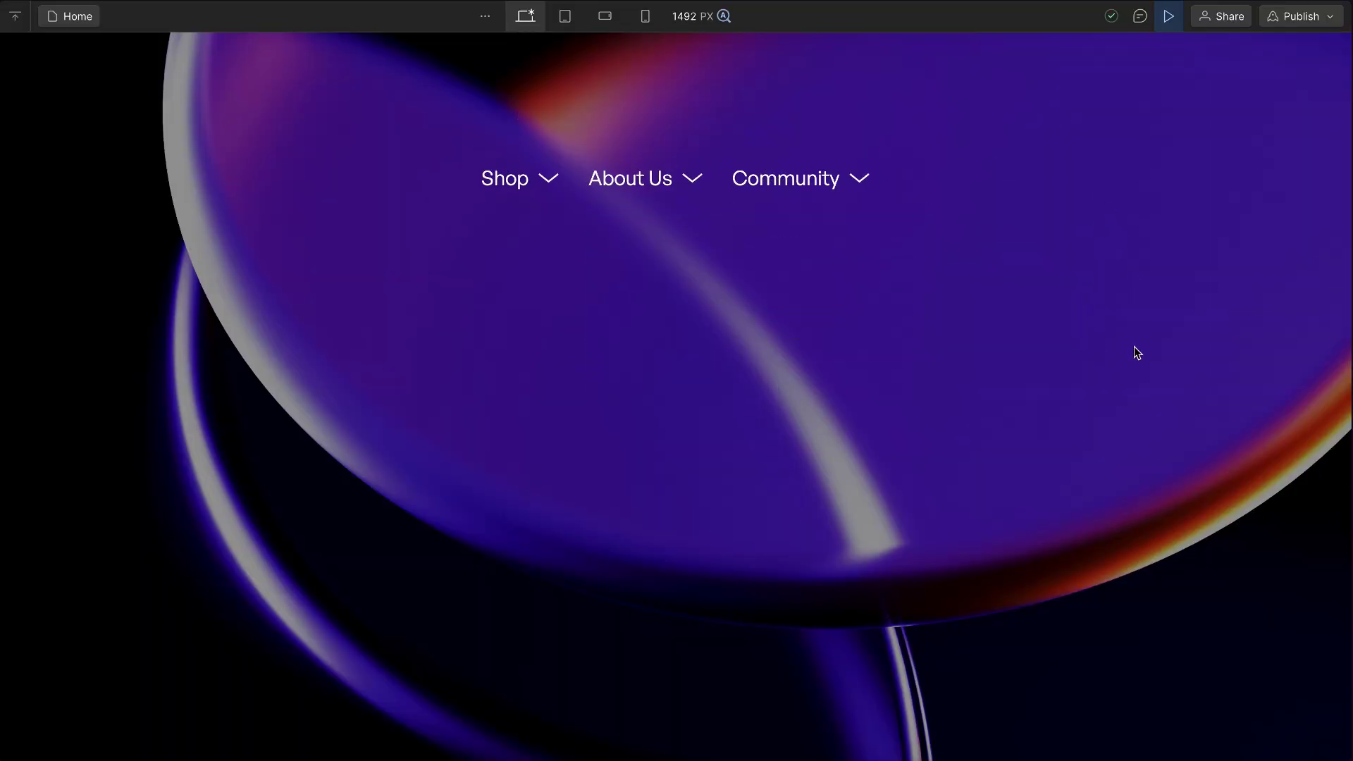
- Back in the Designer, add a Div Block classed dropdown_wrap inside u-container
key("Escape")
key("ctrl+k")
type("div")
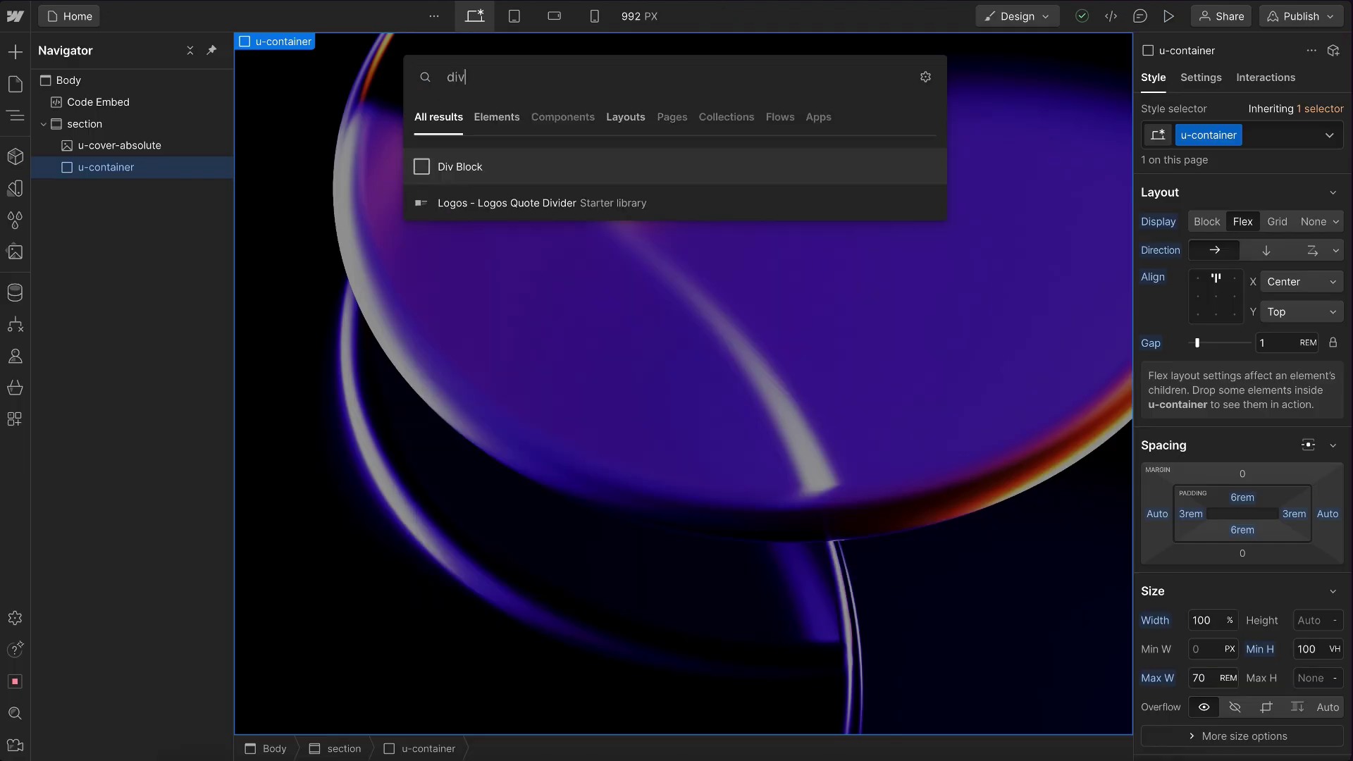
key("Return")
key("ctrl+Return")
type("dropdown_wrap")
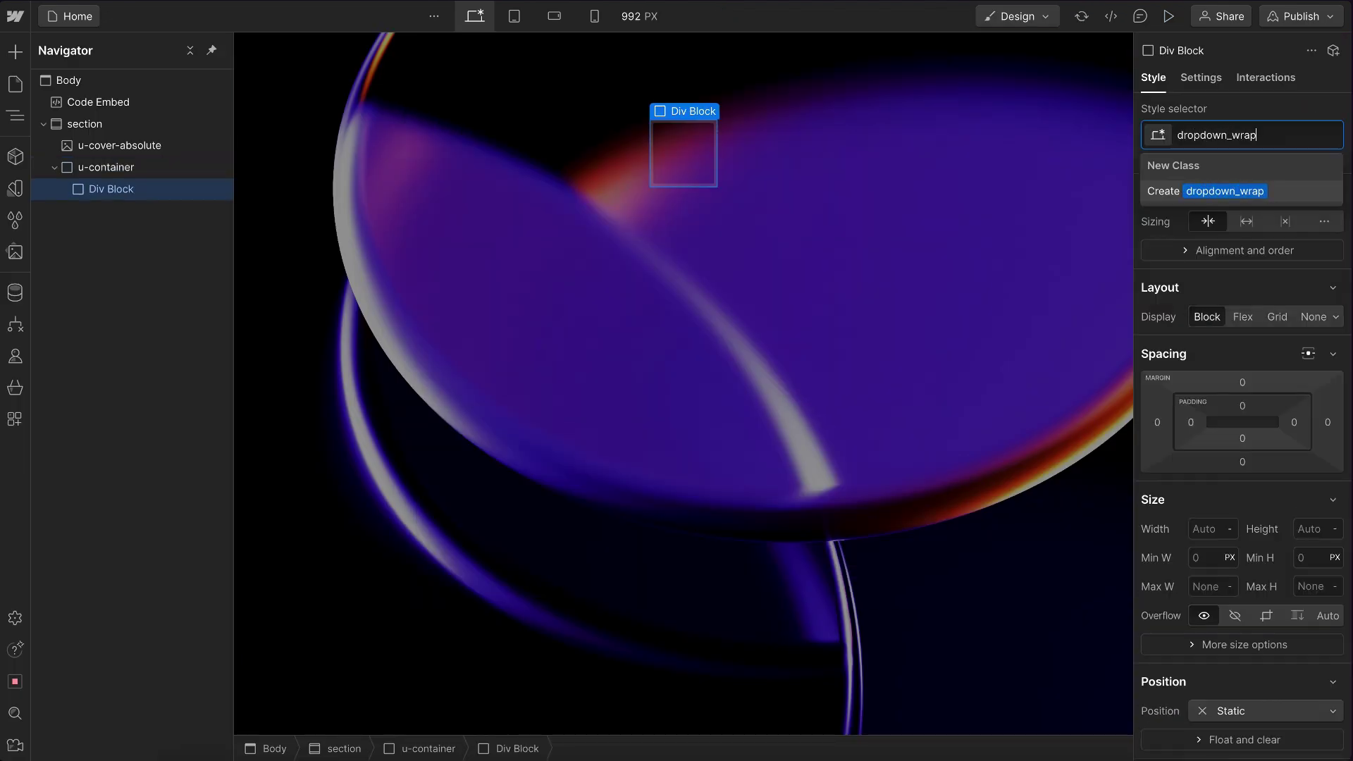
key("Return")
- Add a Div Block classed dropdown_toggle inside dropdown_wrap
key("ctrl+k")
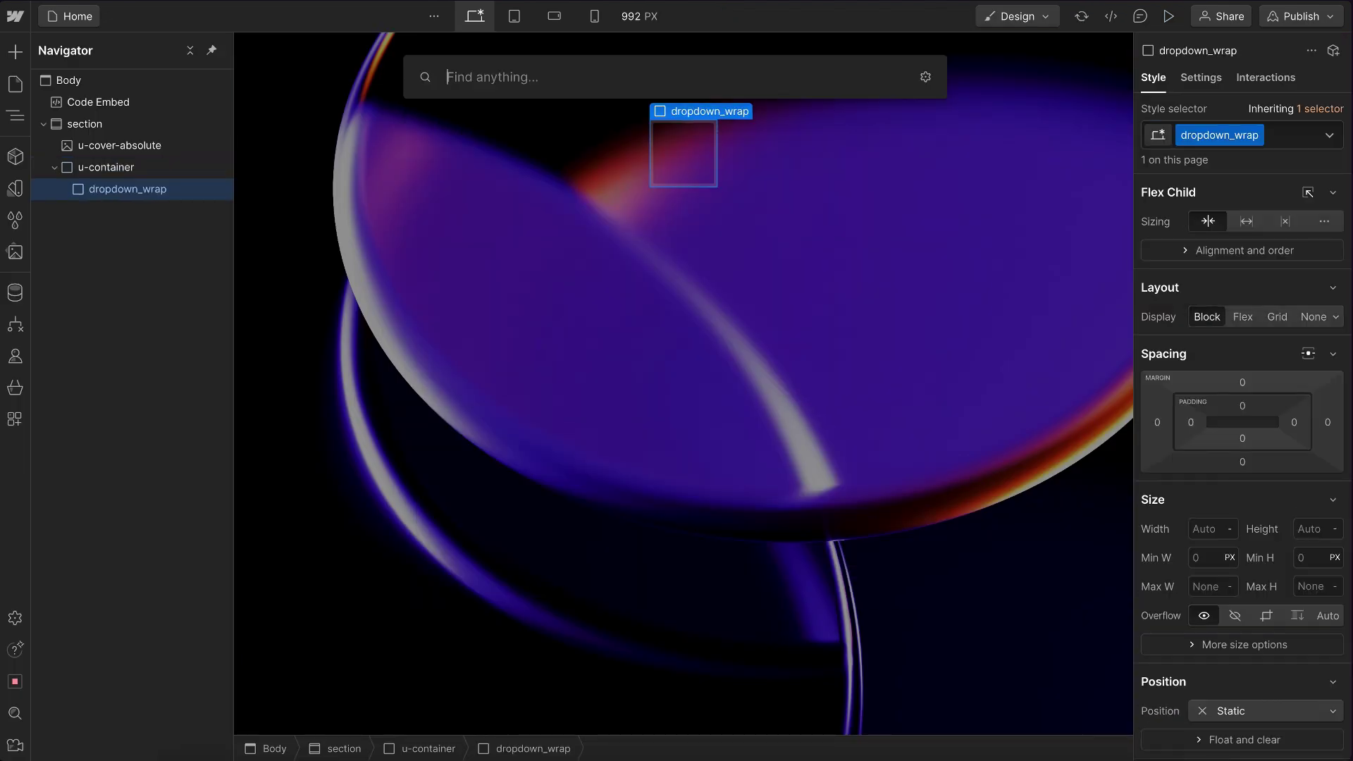
type("div")
key("Return")
key("ctrl+Return")
type("dropdown_toggle")
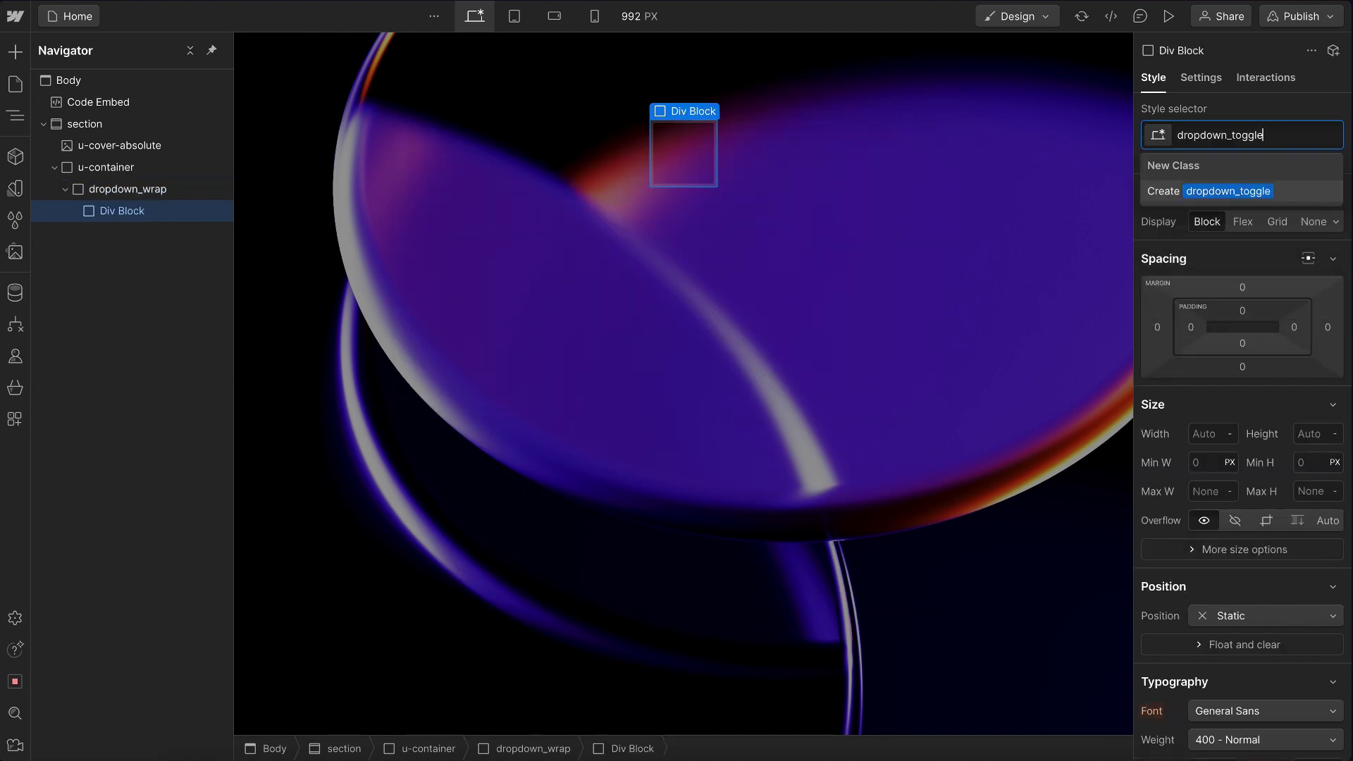
key("Return")
- Insert a Text Block inside dropdown_toggle
key("ctrl+k")
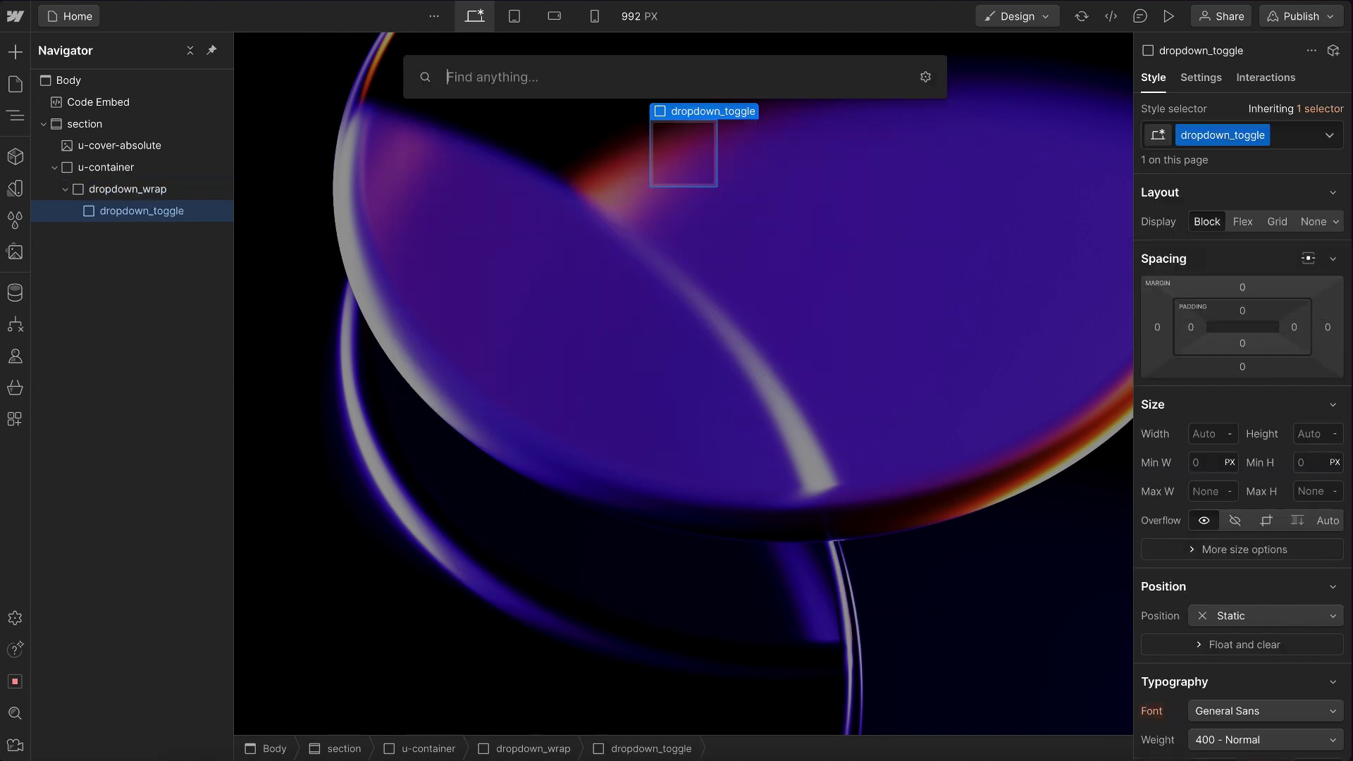
type("text")
left_click(576, 208)
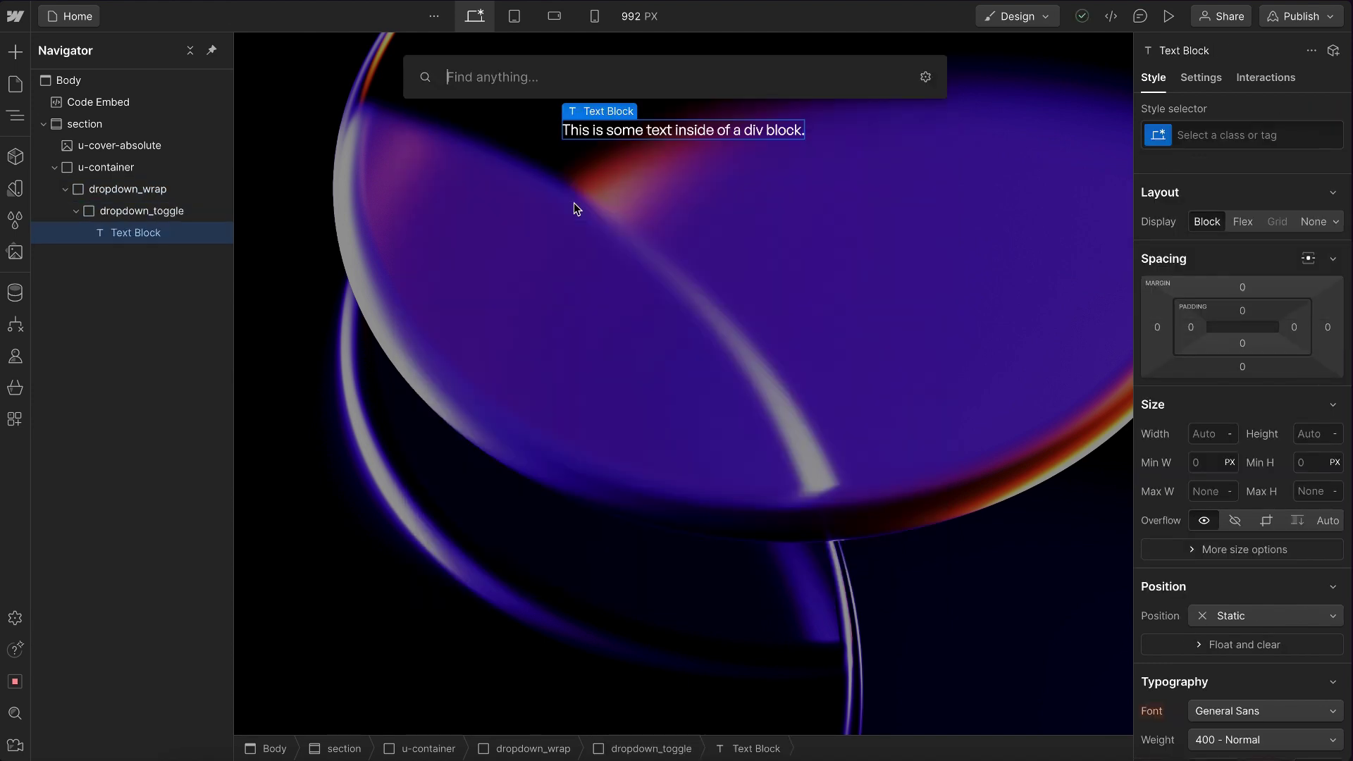
- Add an image after the text, swap it to arrow.svg, and class it dropdown_arrow
type("im")
key("Return")
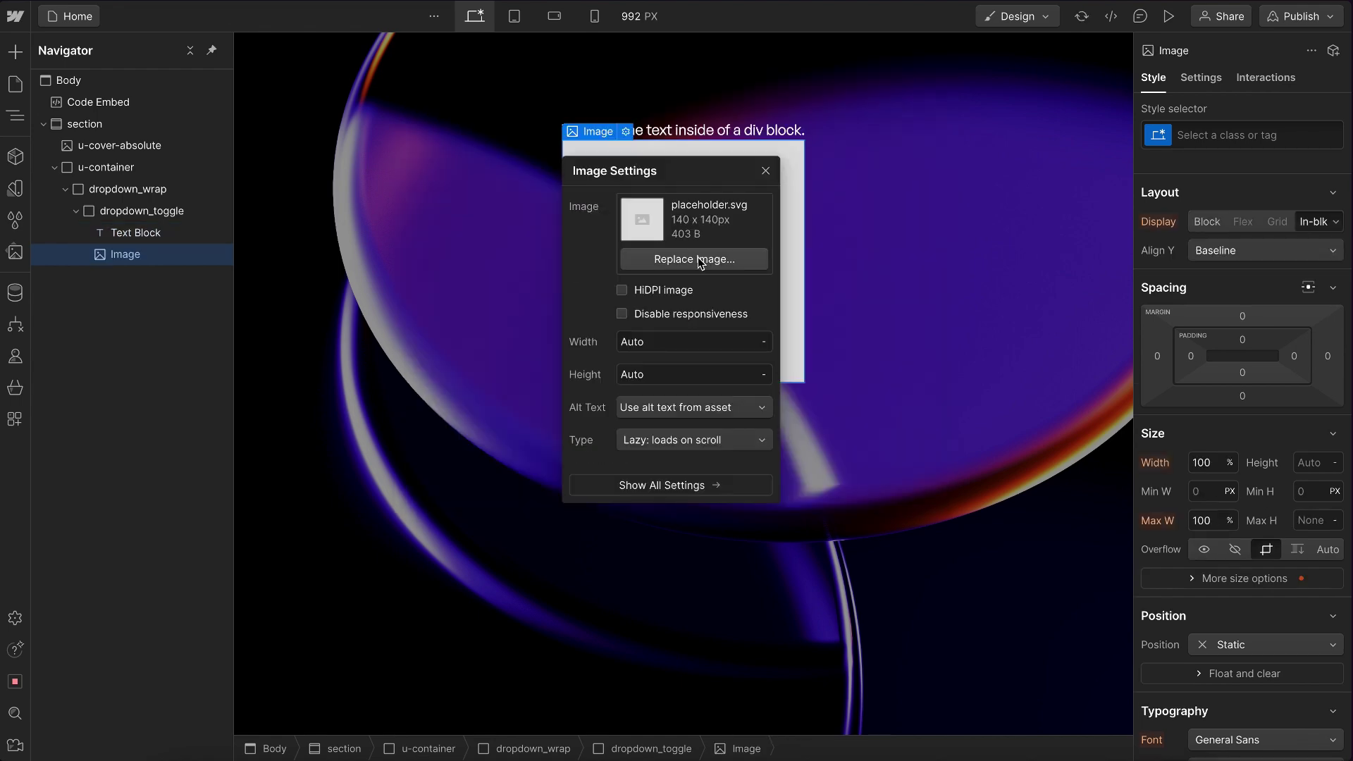
left_click(698, 257)
left_click(83, 187)
key("ctrl+Return")
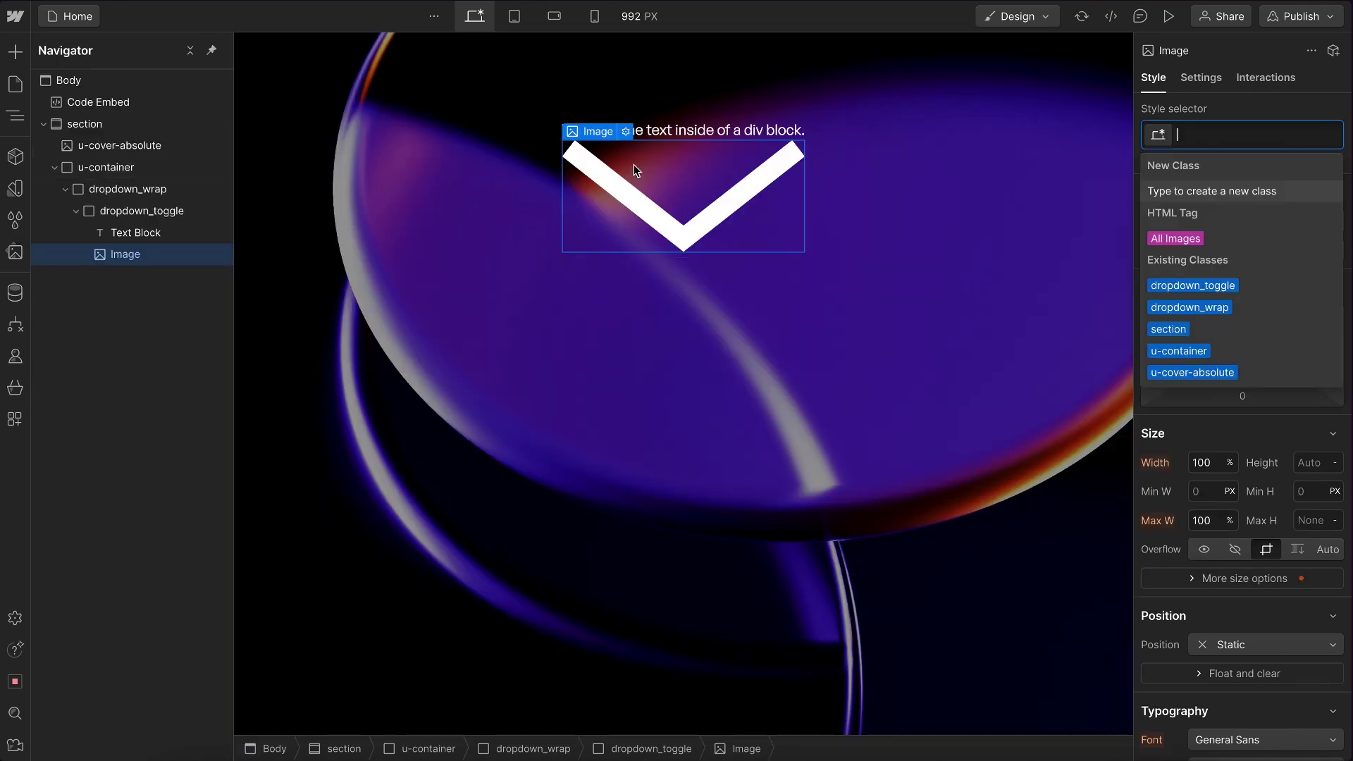
type("dropdown_arrow")
key("Return")
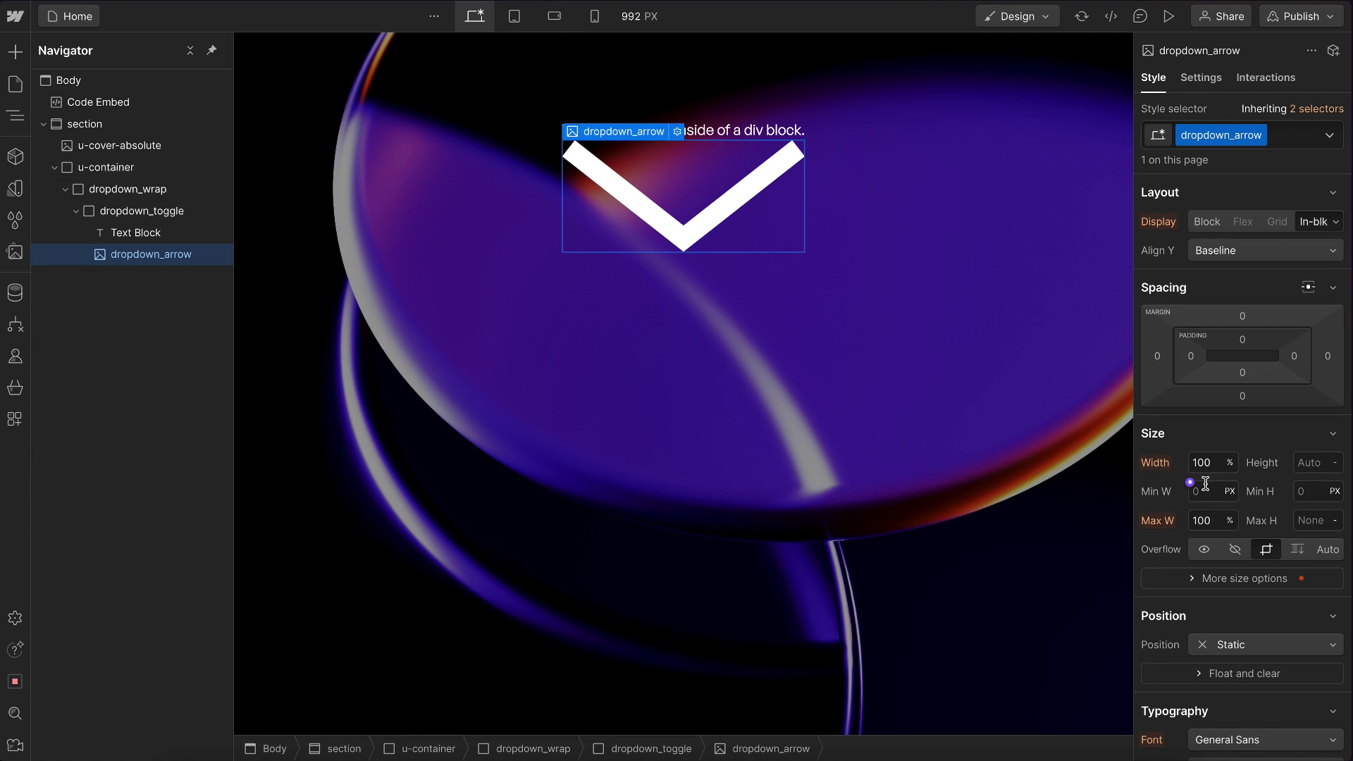
- Make the arrow 1rem wide and change the placeholder text to Shop
left_click(1206, 454)
key("Return")
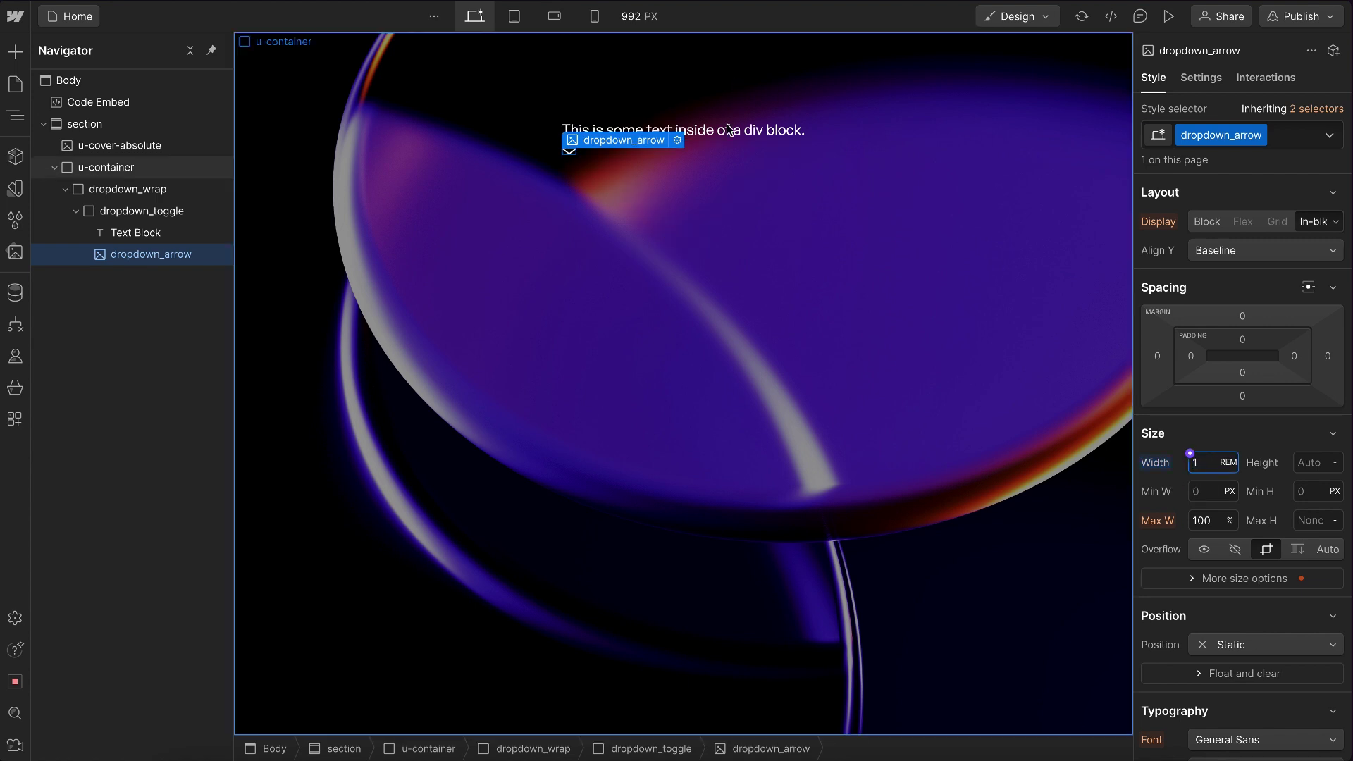
left_click(727, 129)
double_click(726, 129)
type("Shop")
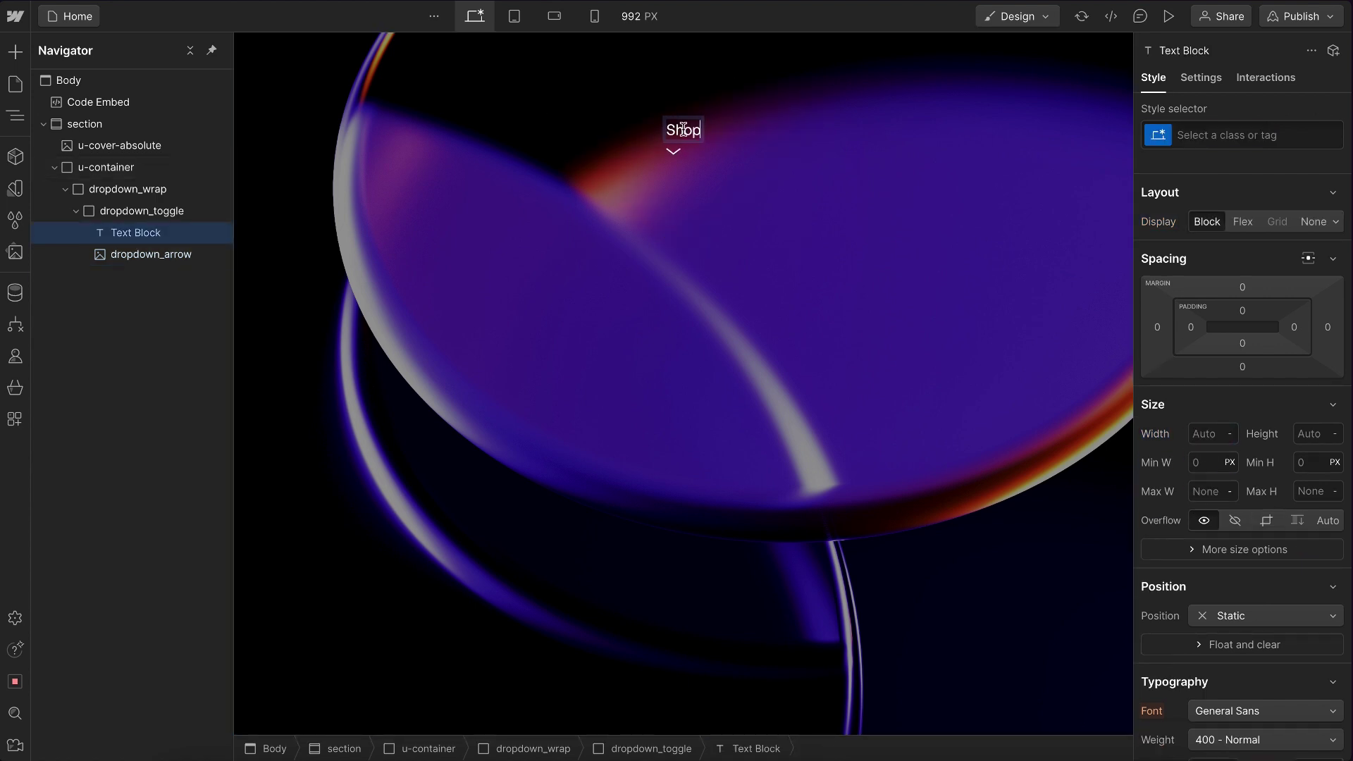
key("Escape")
- Give dropdown_toggle flex display, centred alignment, 0.5rem gap and 0.6rem top/bottom padding
left_click(203, 216)
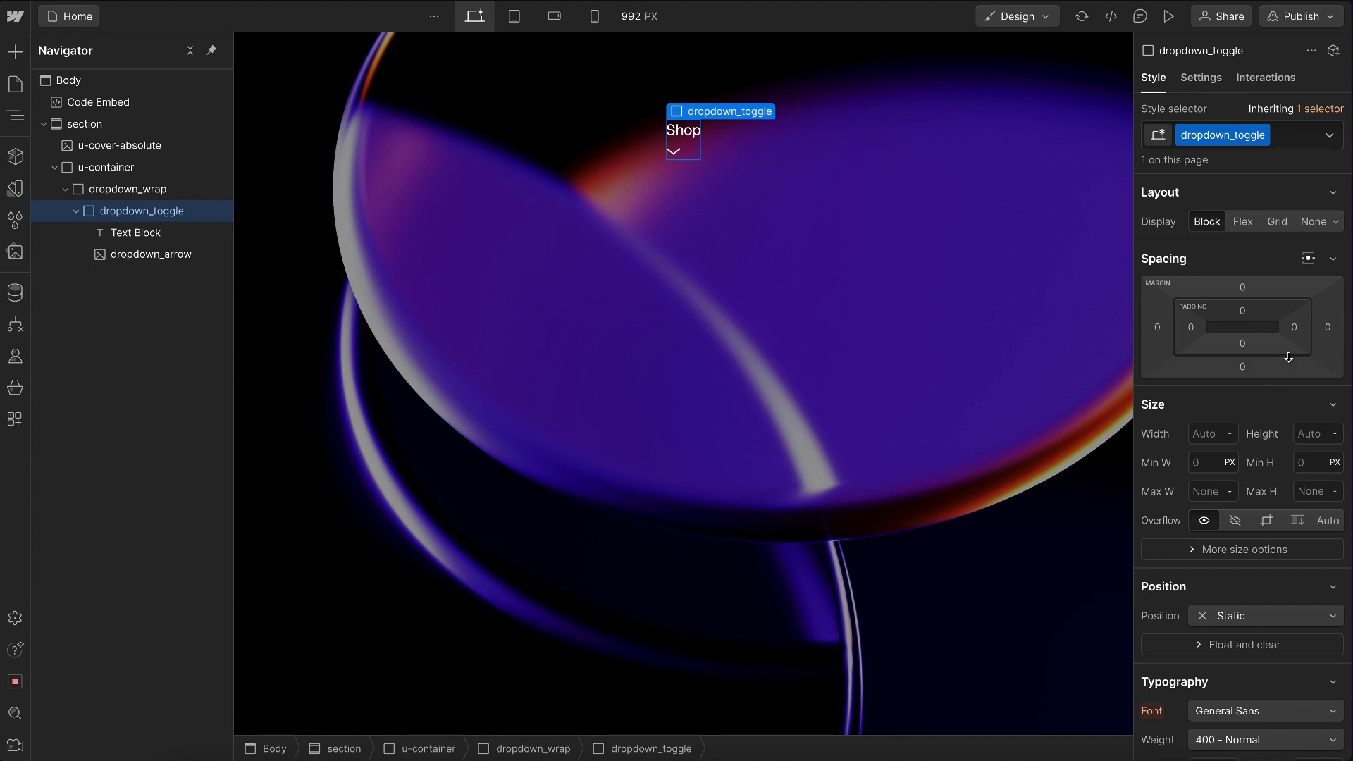
left_click(1242, 221)
left_click(1197, 296)
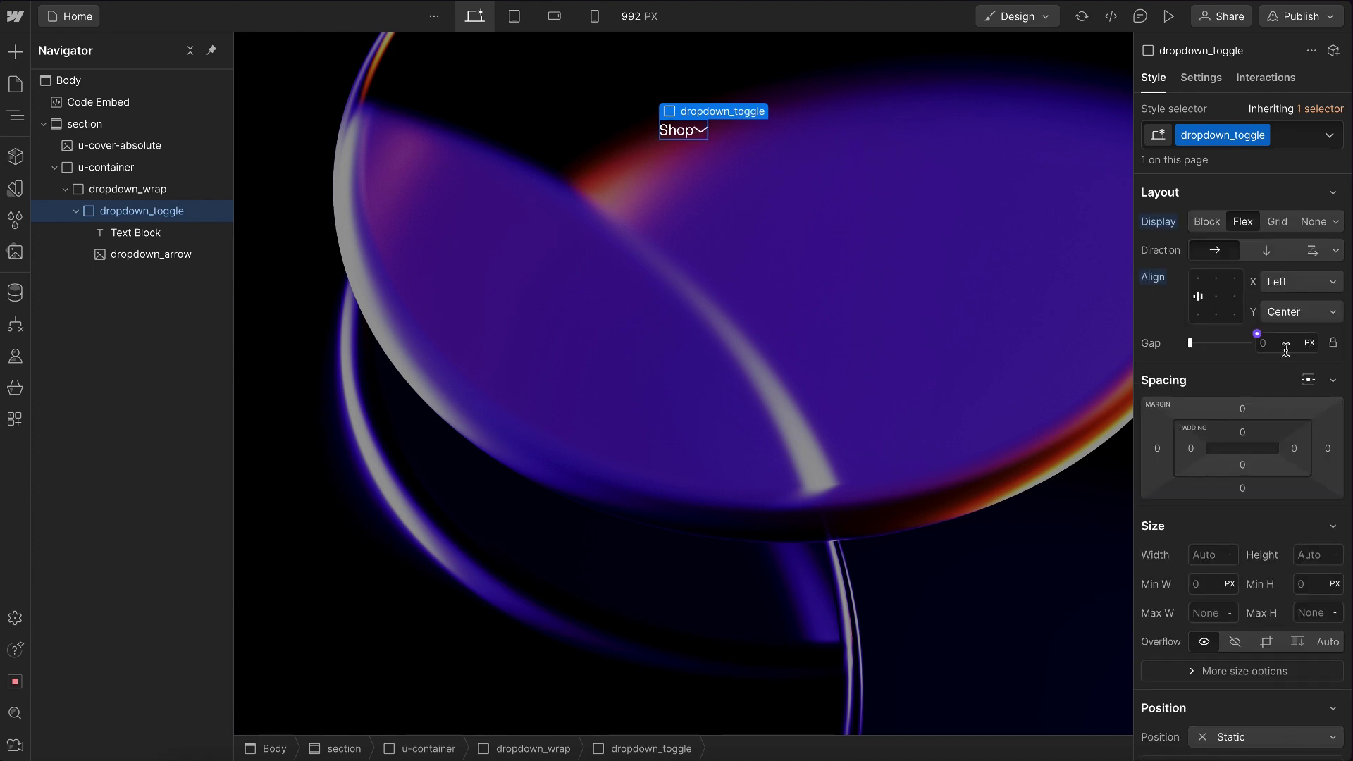
left_click(1286, 346)
type("0.5rem")
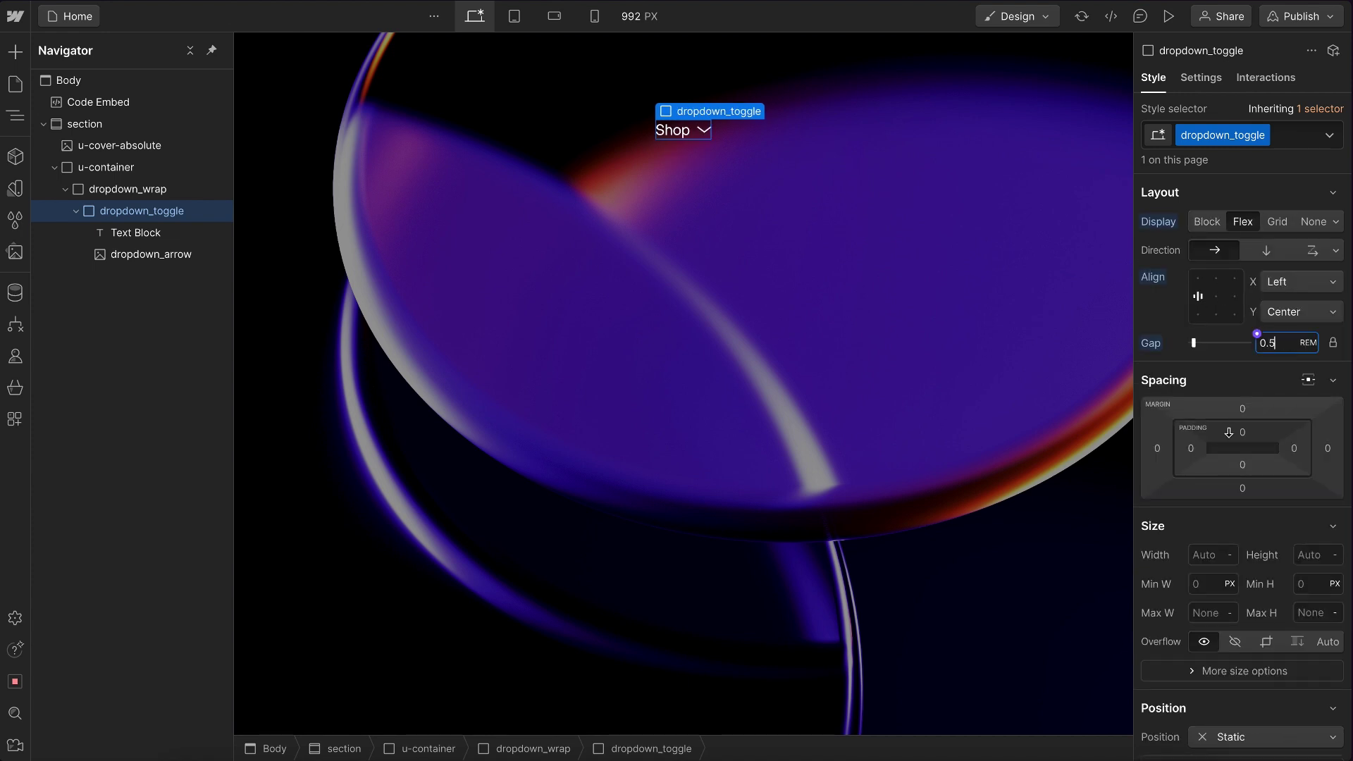
left_click(1242, 432)
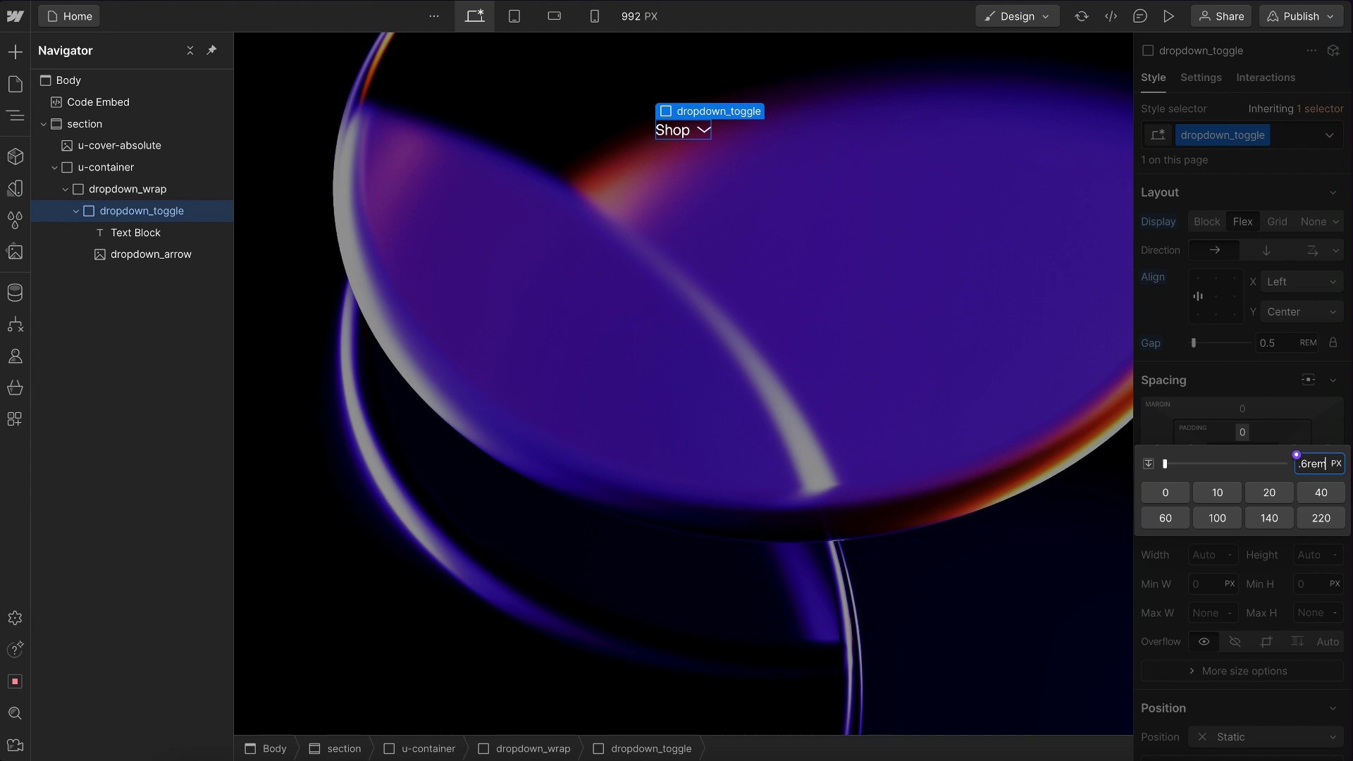
type(".6rem")
key("alt+Return")
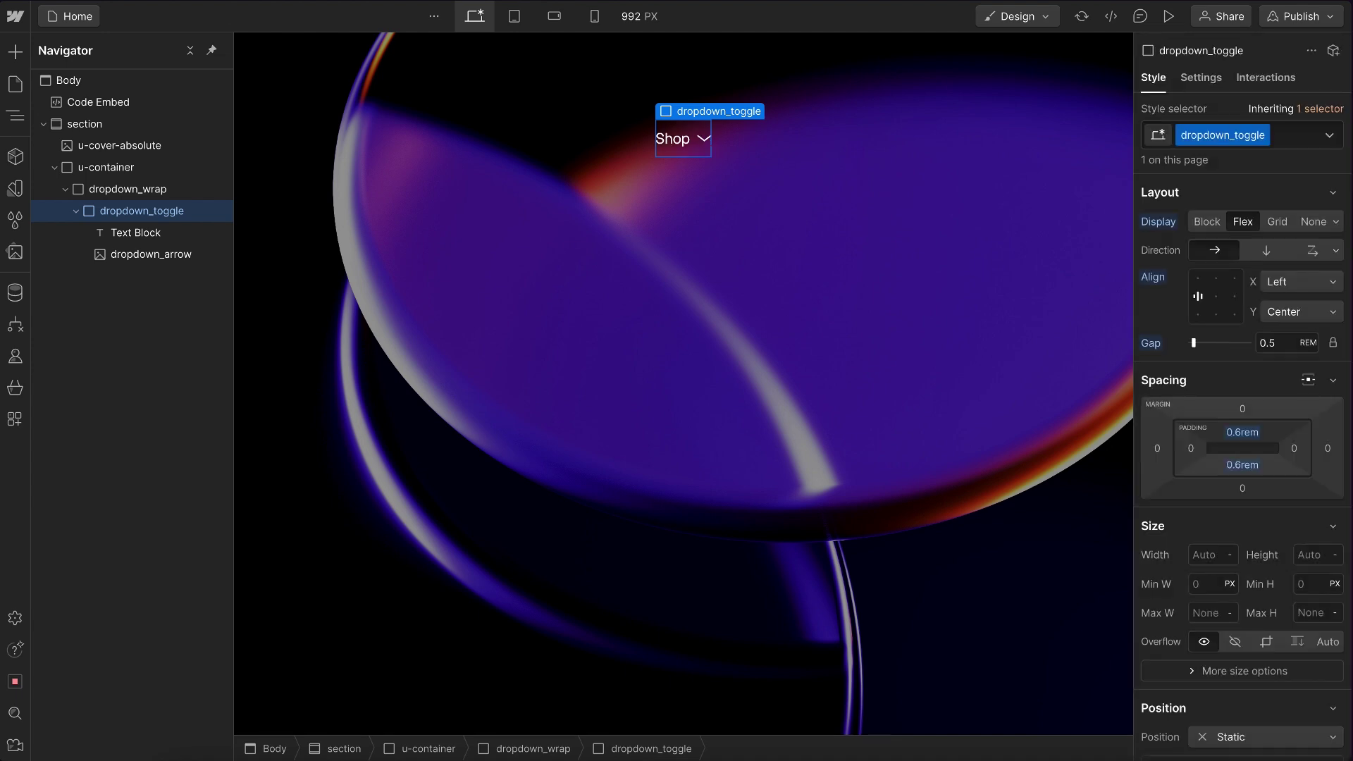
- Add a Div Block classed dropdown_content inside dropdown_wrap after the toggle
left_click(77, 211)
left_click(136, 188)
key("ctrl+e")
type("div")
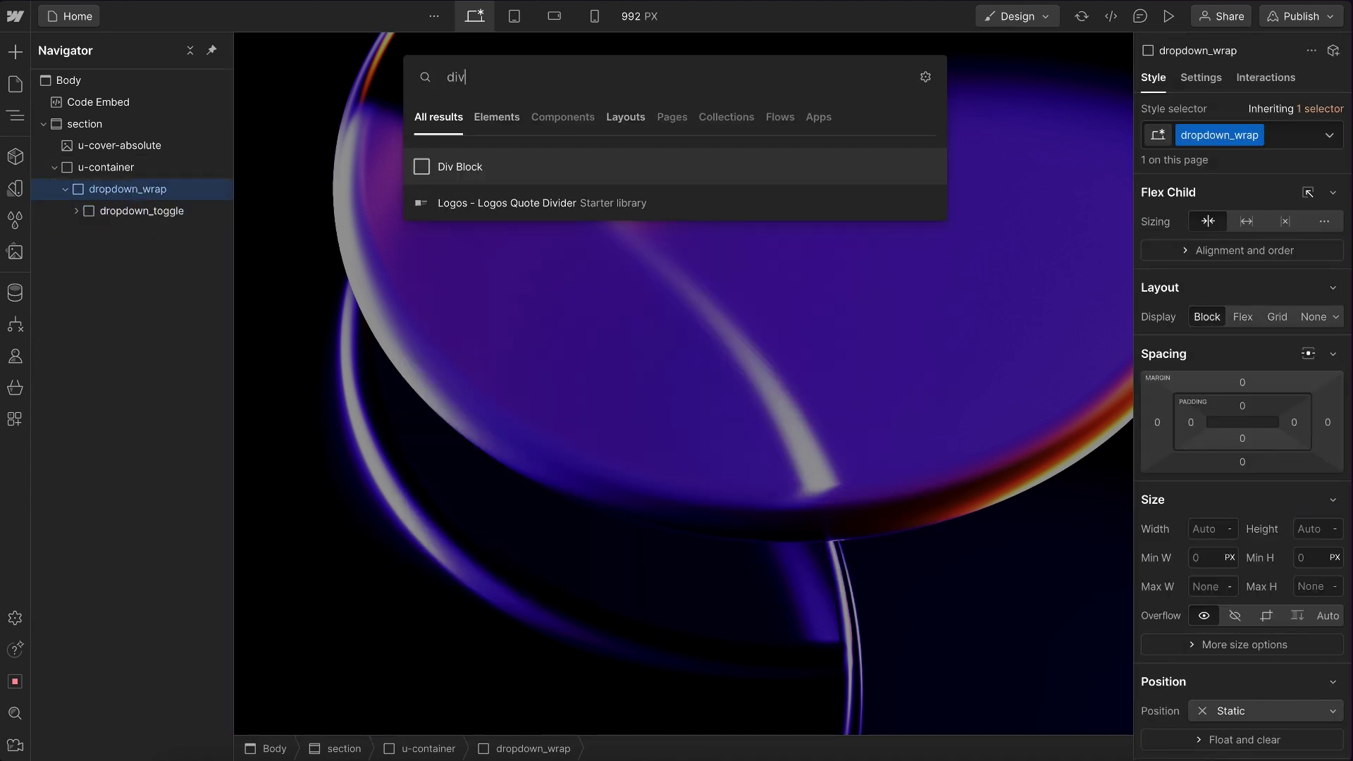
key("Return")
type("dropdown_content")
key("Return")
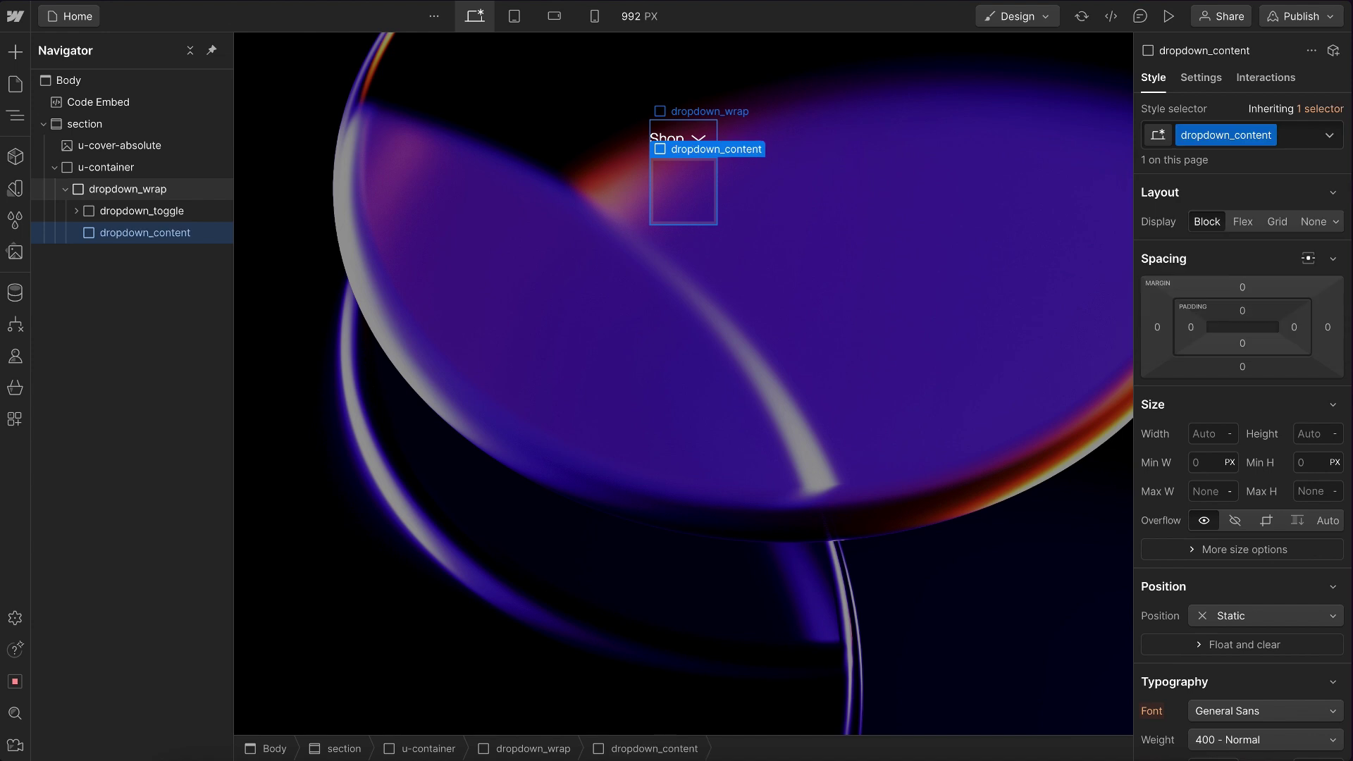
- Nest a Div Block classed dropdown_height inside dropdown_content
key("ctrl+e")
type("d")
key("Return")
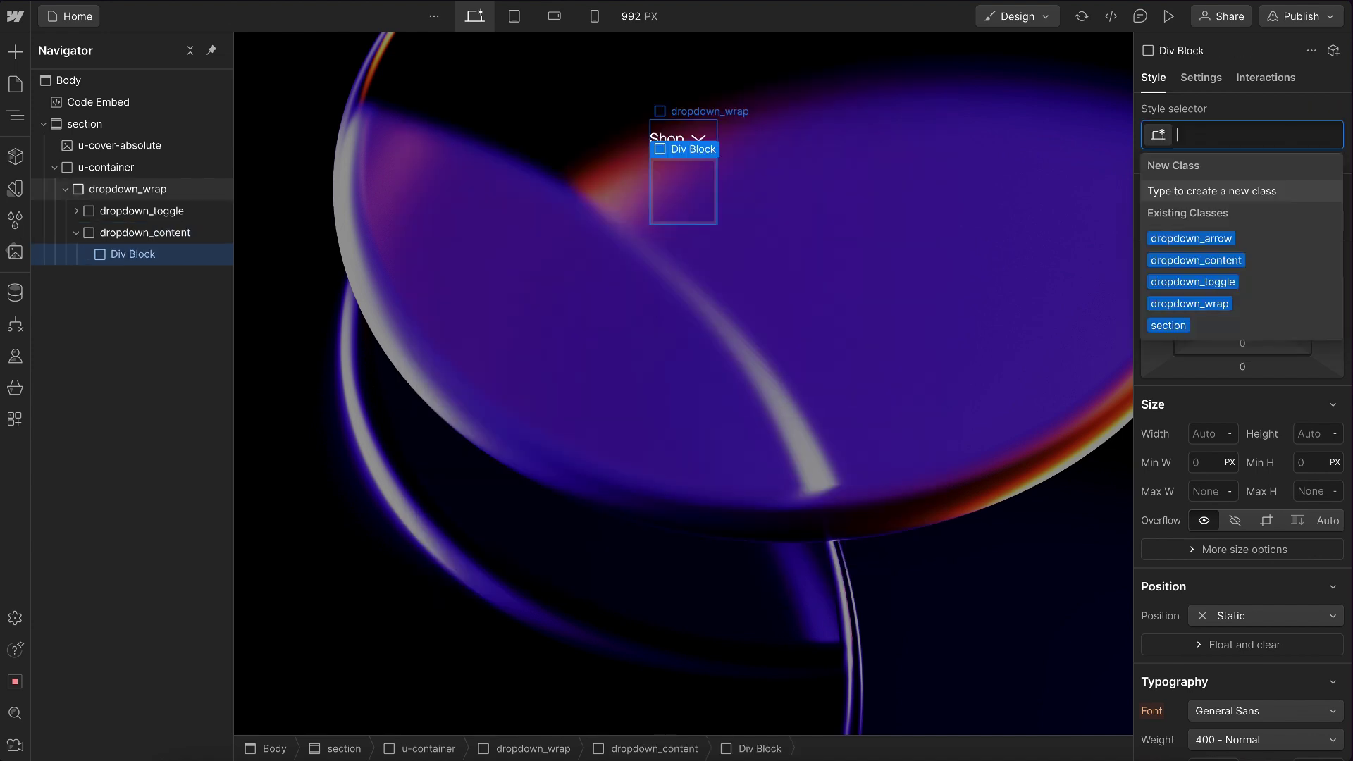
type("dropdown_height")
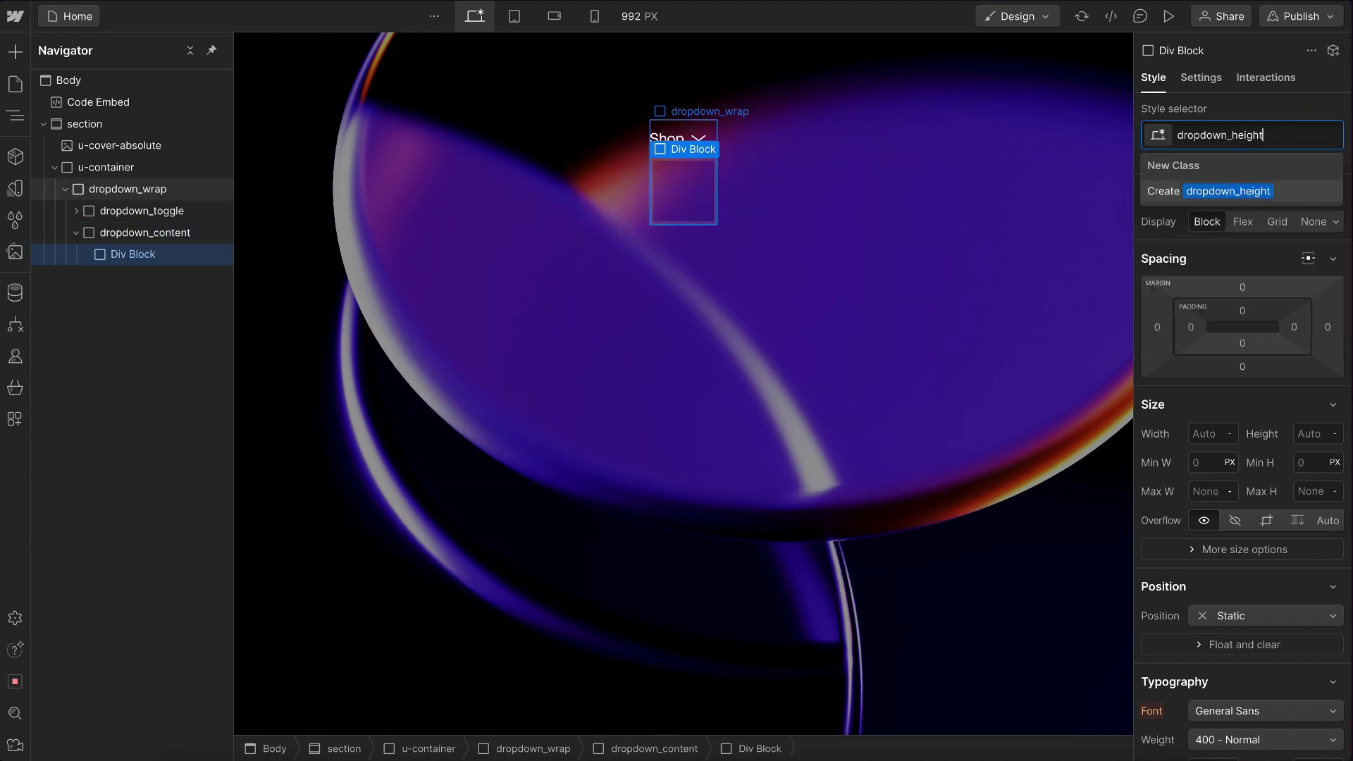
key("Return")
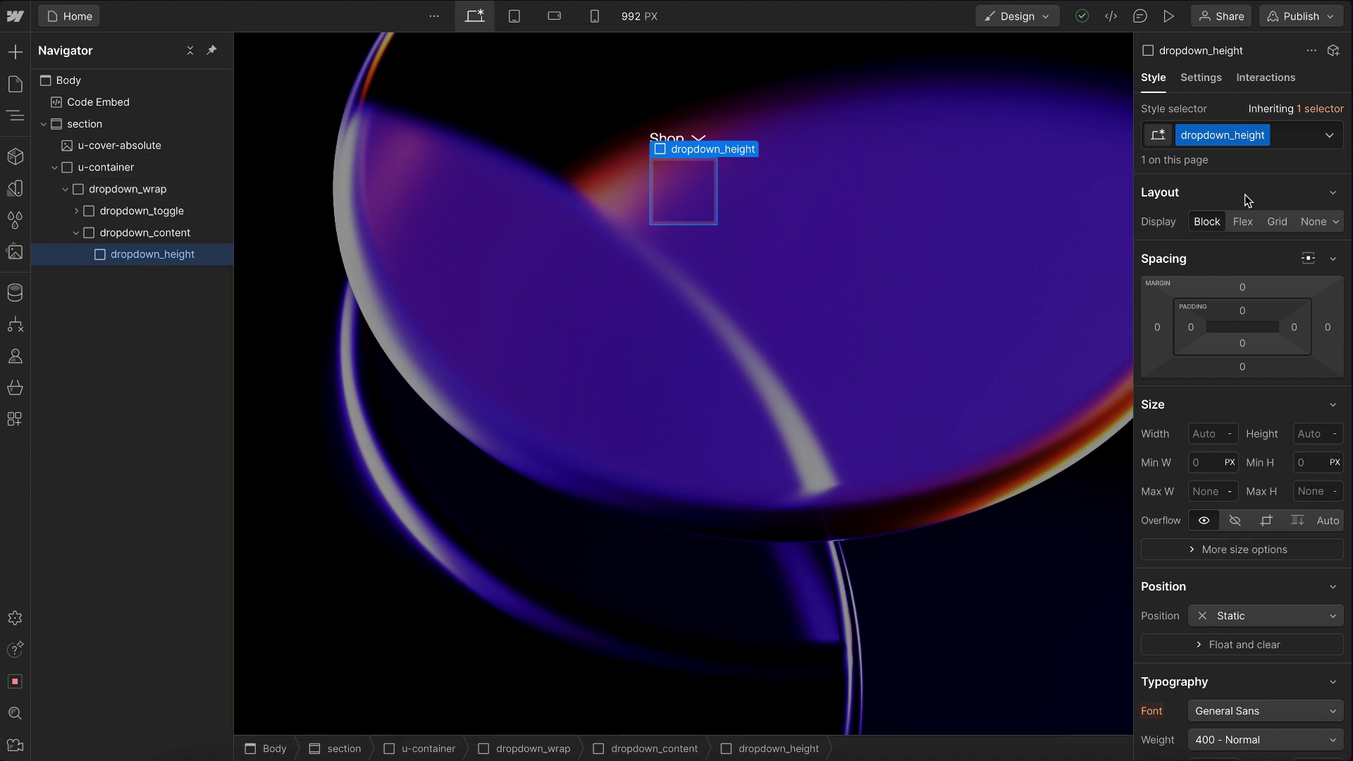
- Switch dropdown_height to a single-row grid with the gap reset to 0
left_click(1278, 223)
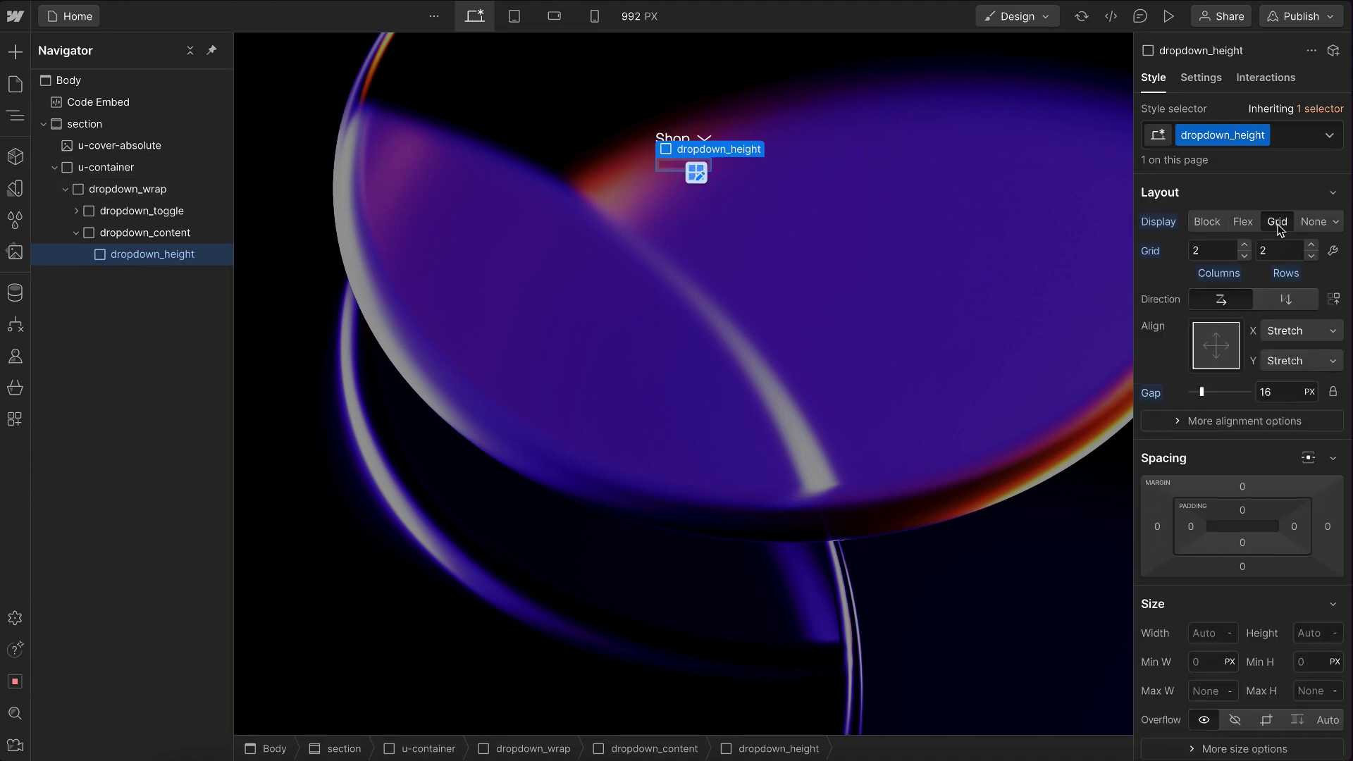
left_click(1311, 255)
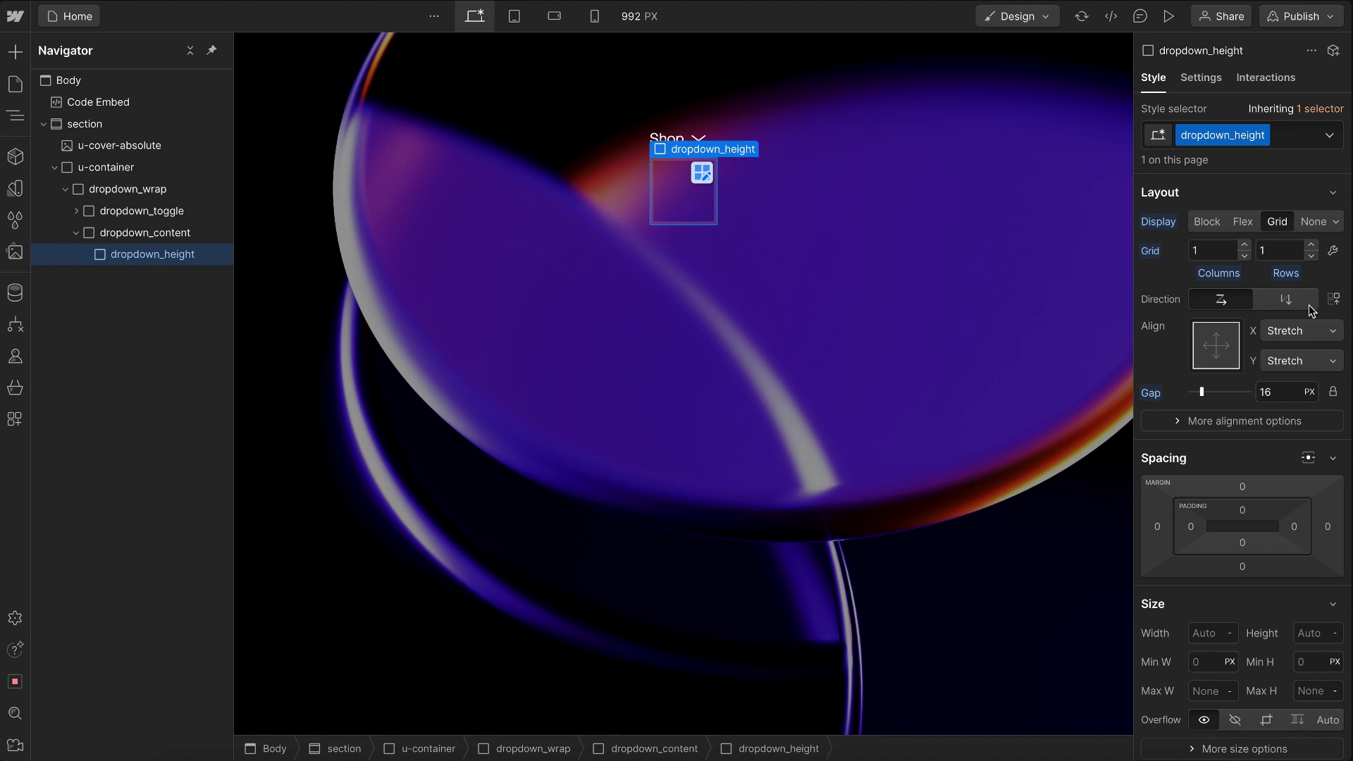
left_click(1151, 392)
left_click(1307, 421)
left_click(1332, 251)
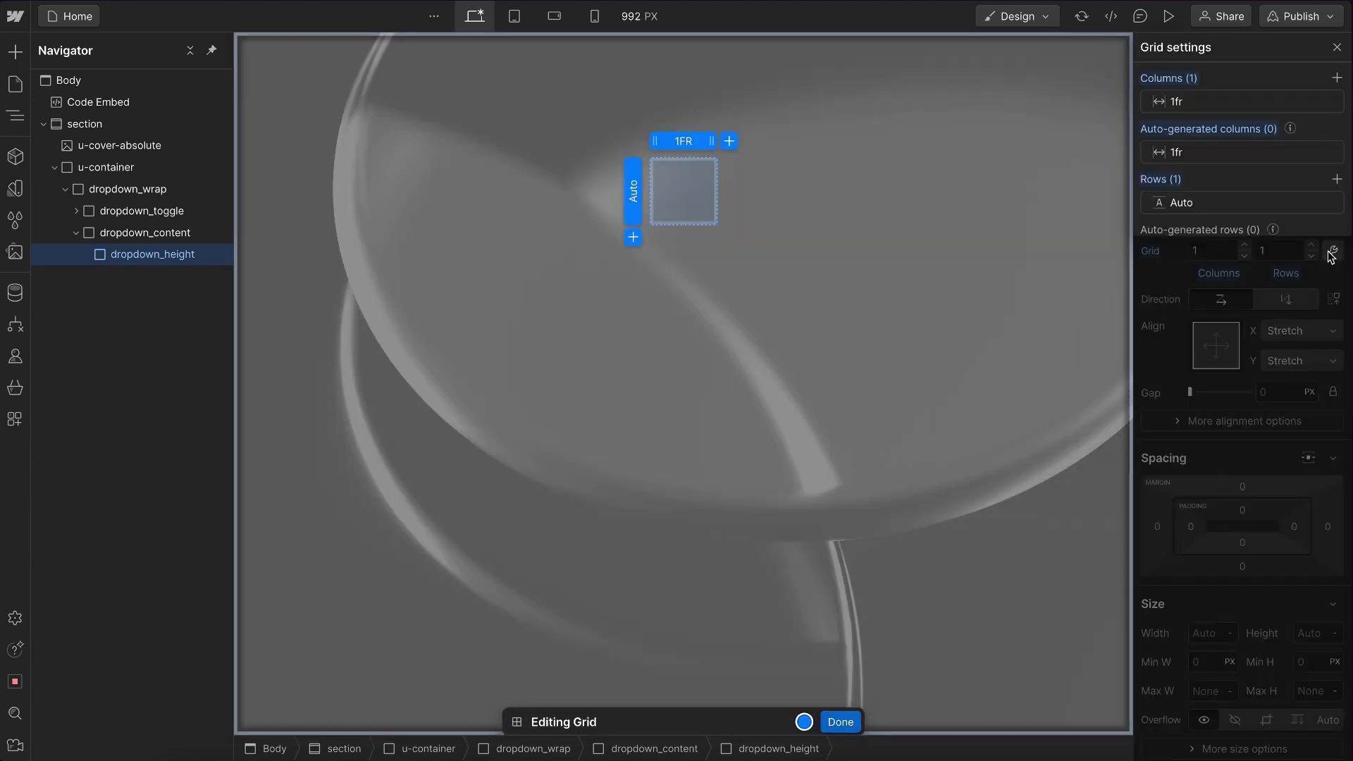
- Set the grid column to minmax 0px–1fr and the row to 0.25fr
left_click(1201, 100)
left_click(1295, 141)
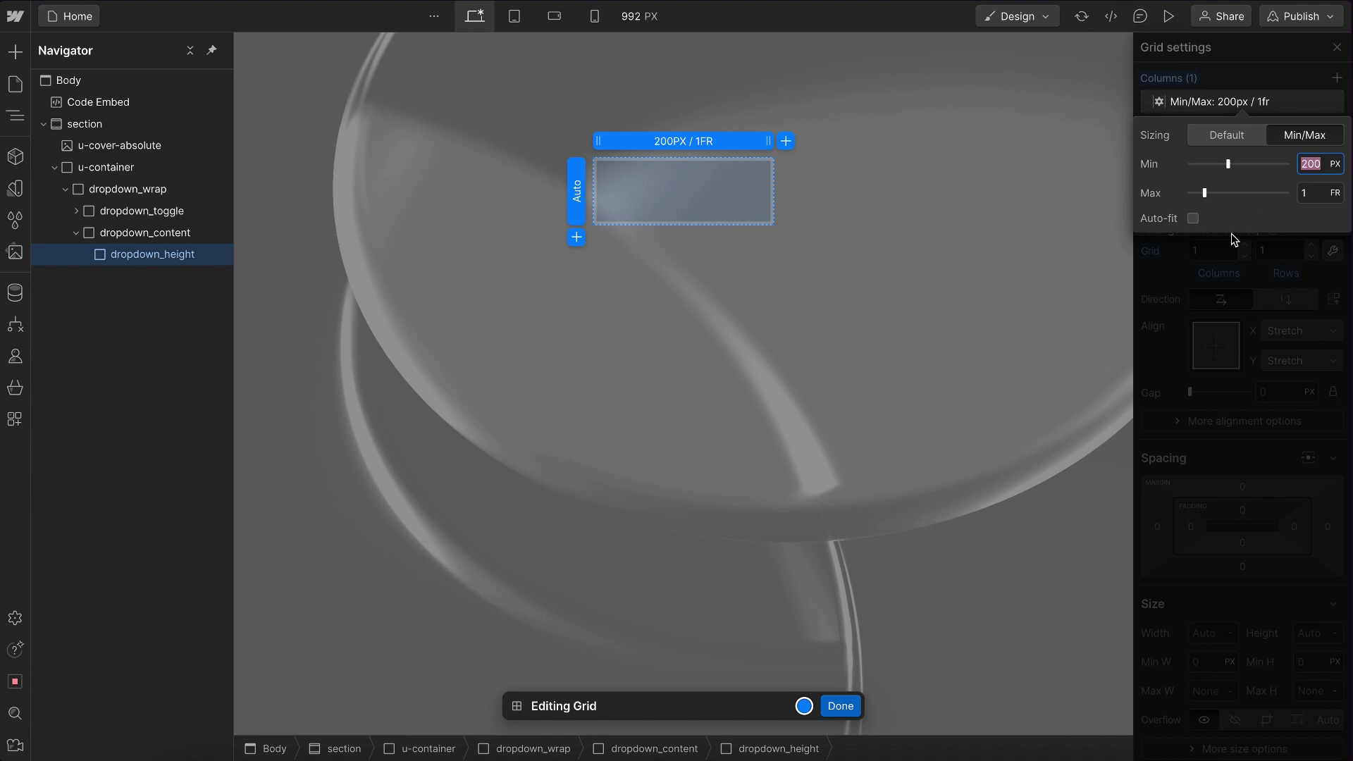
type("0")
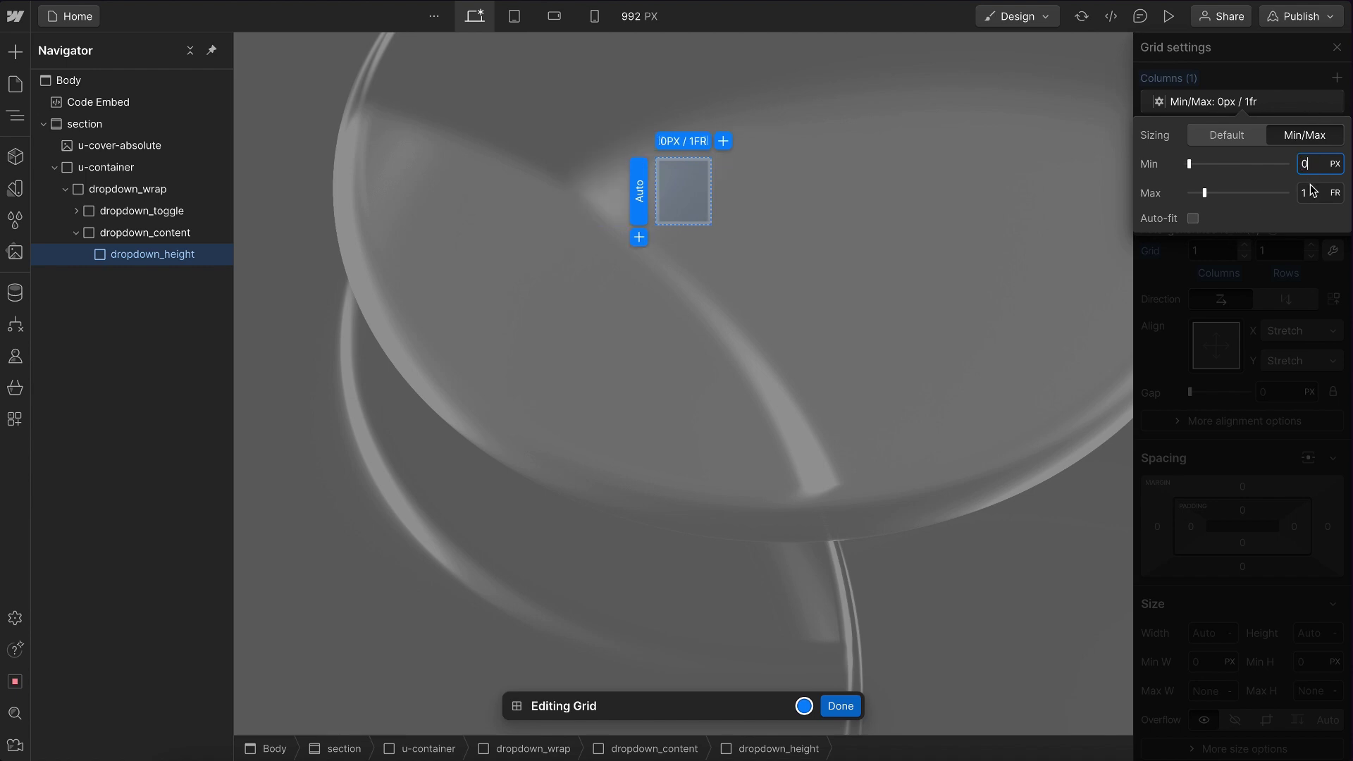
left_click(1266, 99)
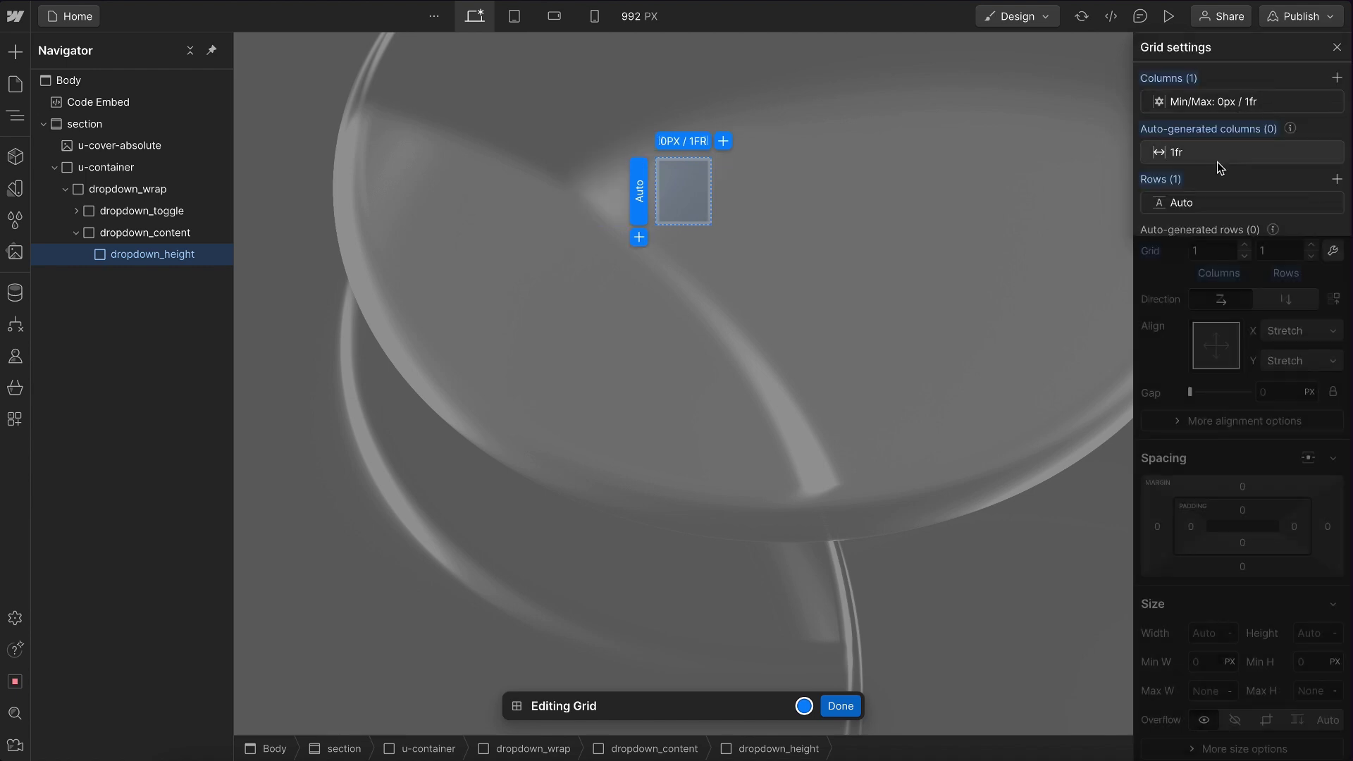
left_click(1184, 204)
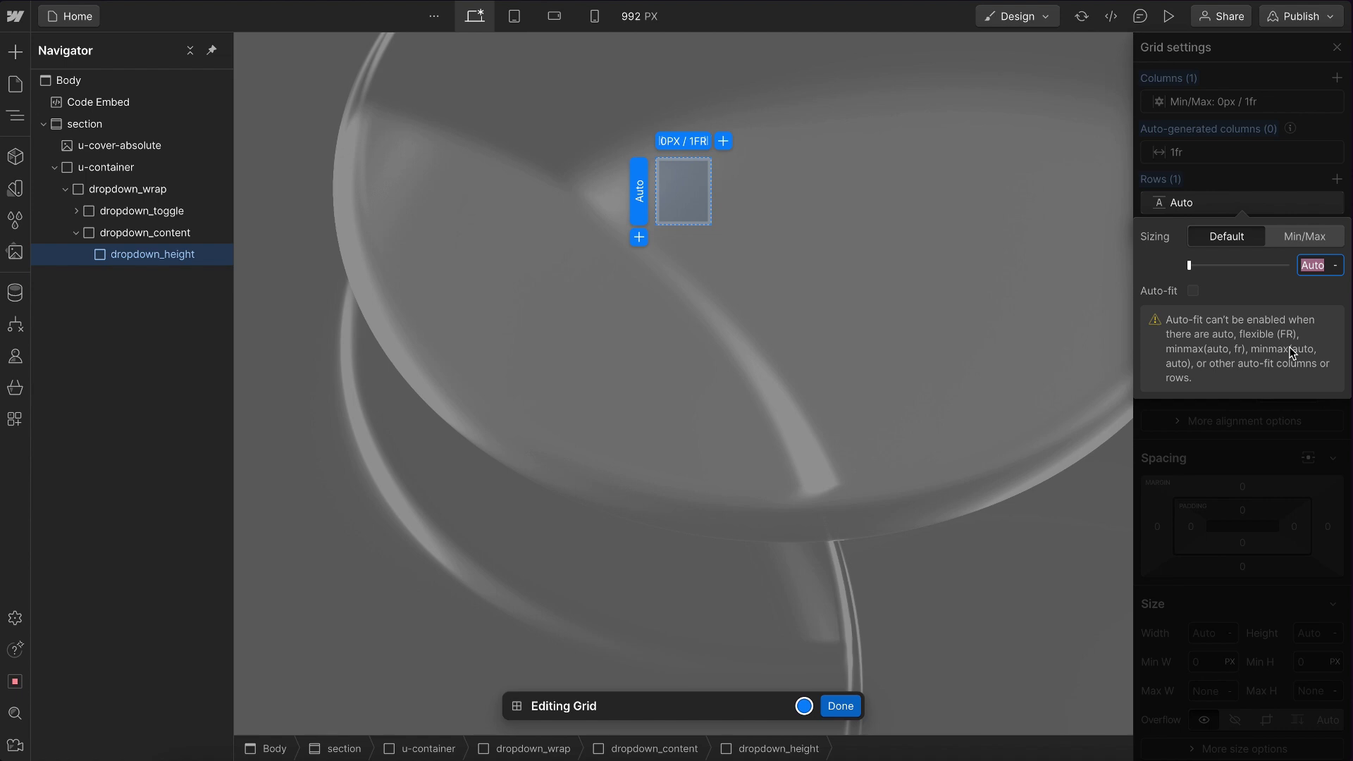
type("0fr")
key("Return")
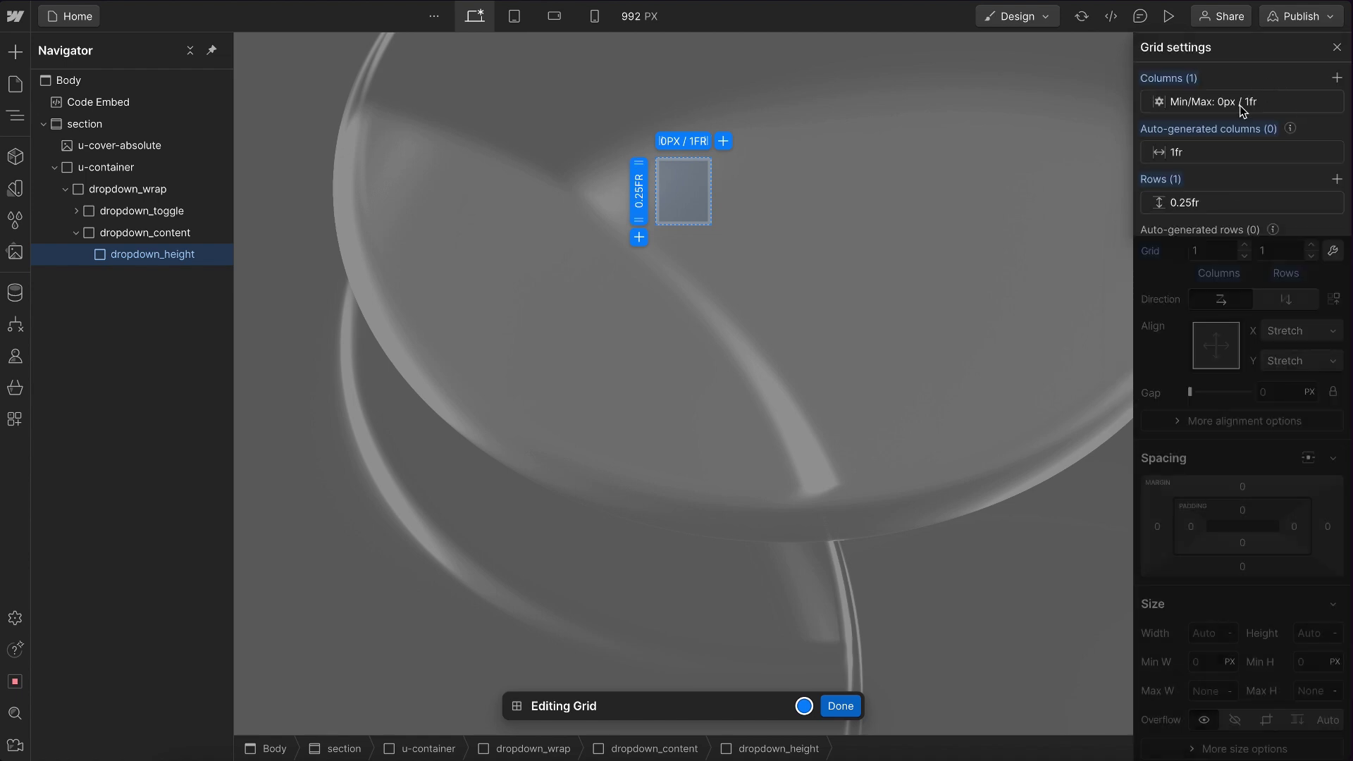
left_click(1254, 203)
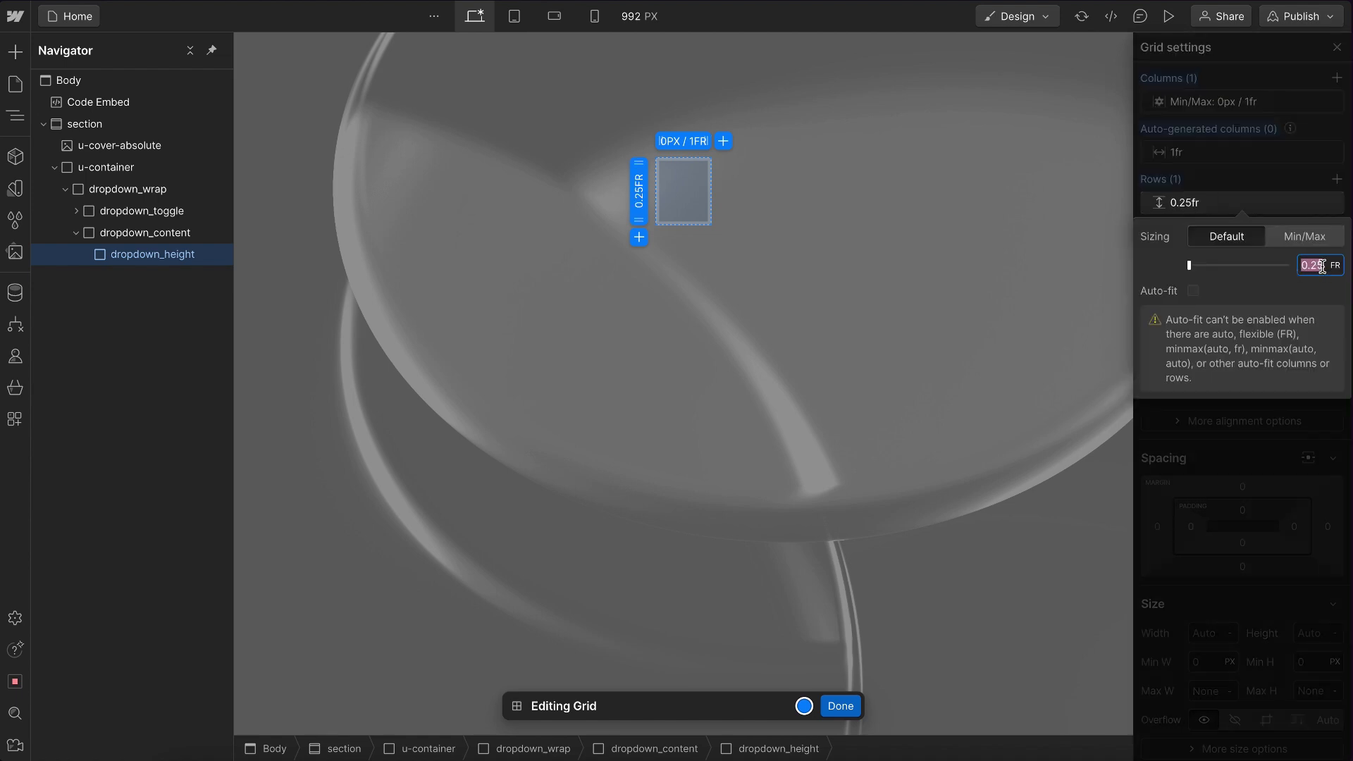
- Add a custom grid-template-rows: 0fr property to dropdown_height and check the grid rows
key("Escape")
key("Escape")
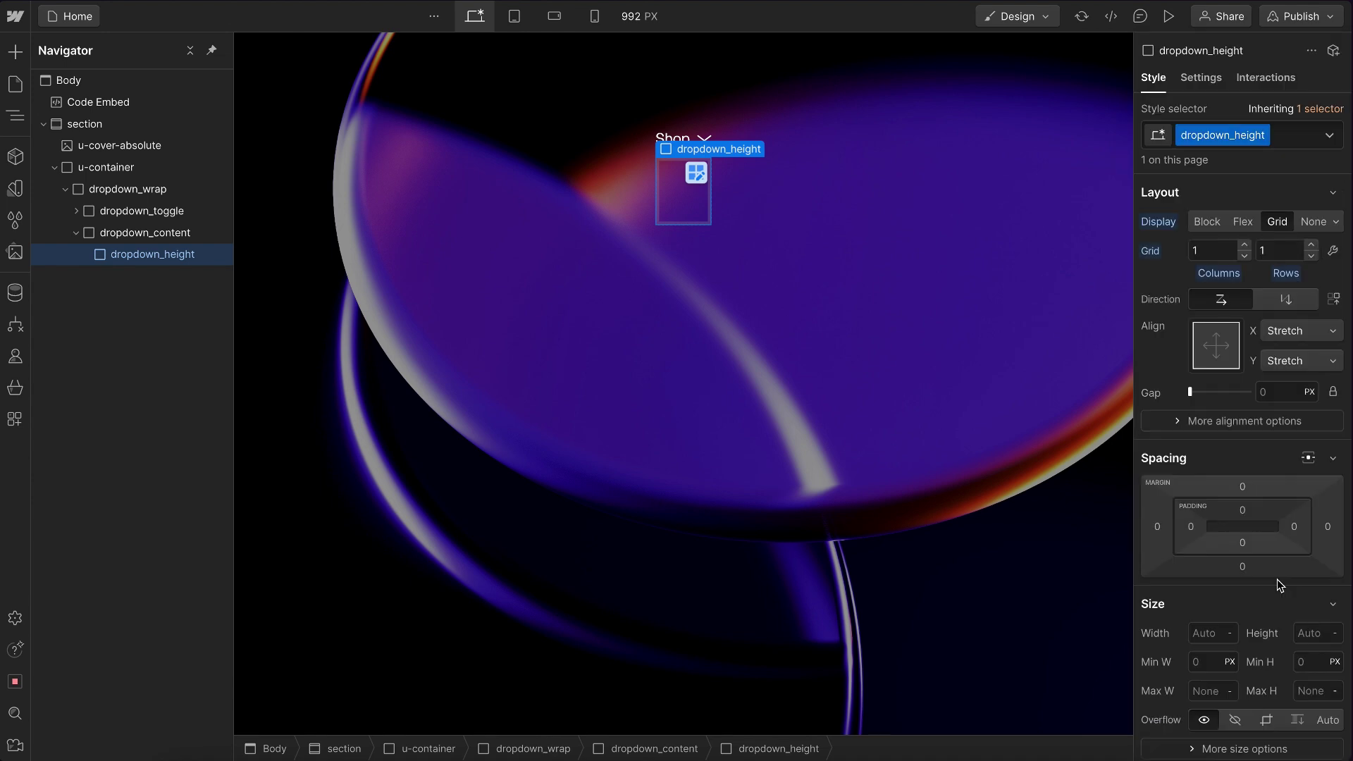
scroll(1279, 585, "down", 8)
left_click(1168, 644)
type("gr")
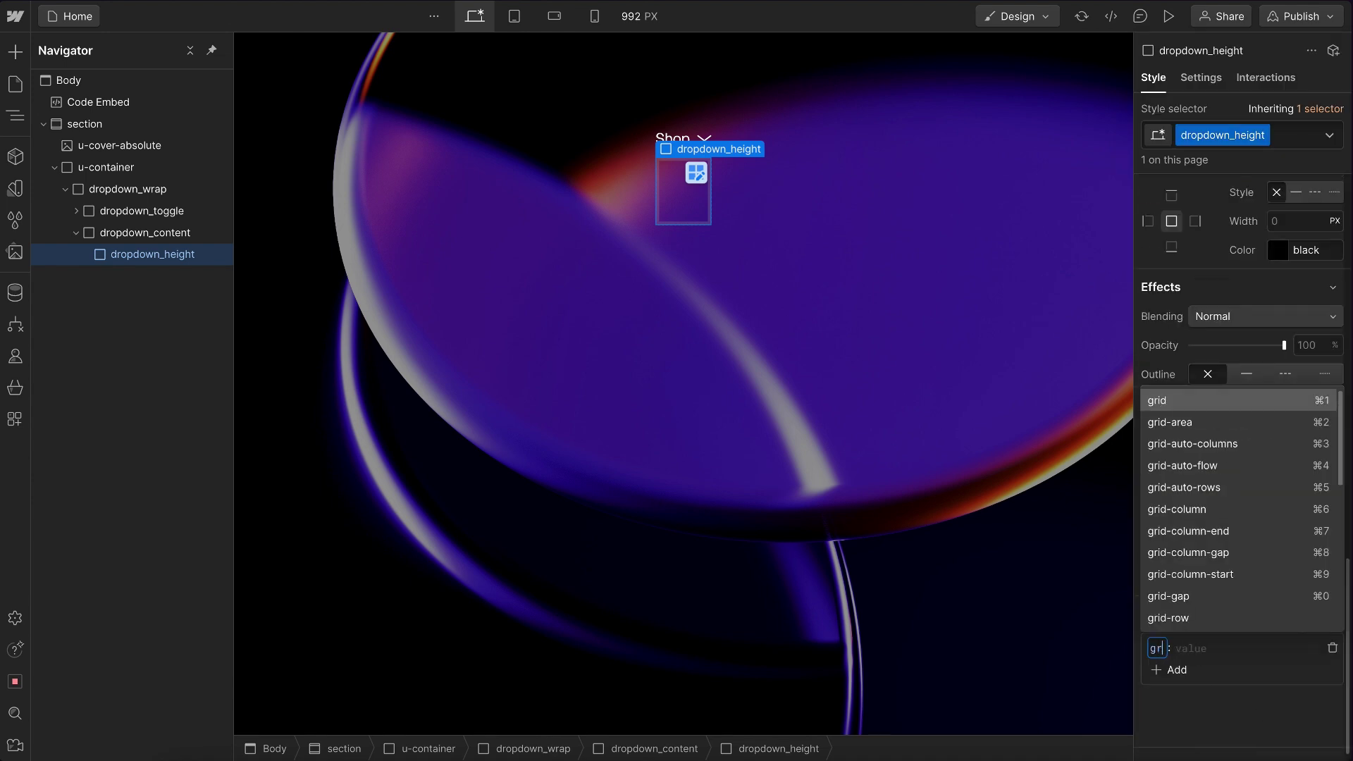
type("id-template-rows")
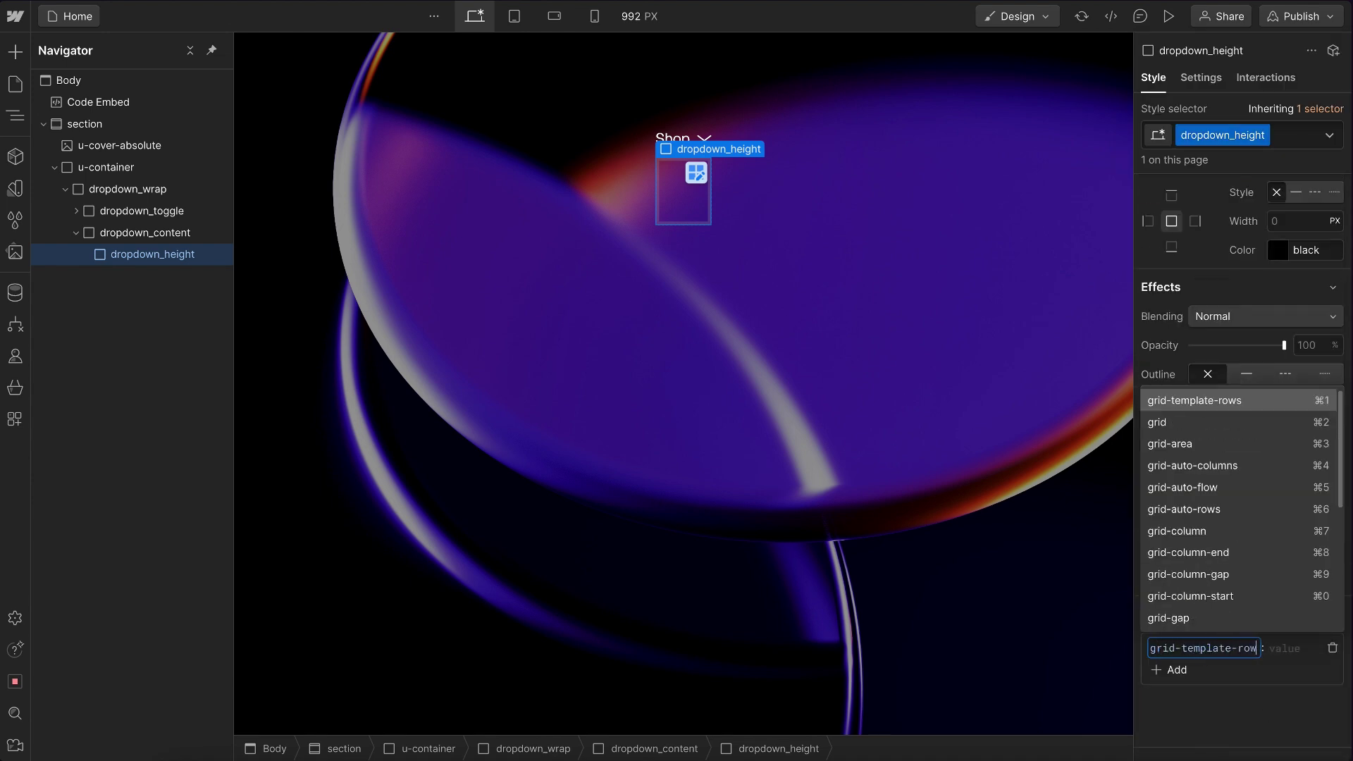
left_click(1260, 400)
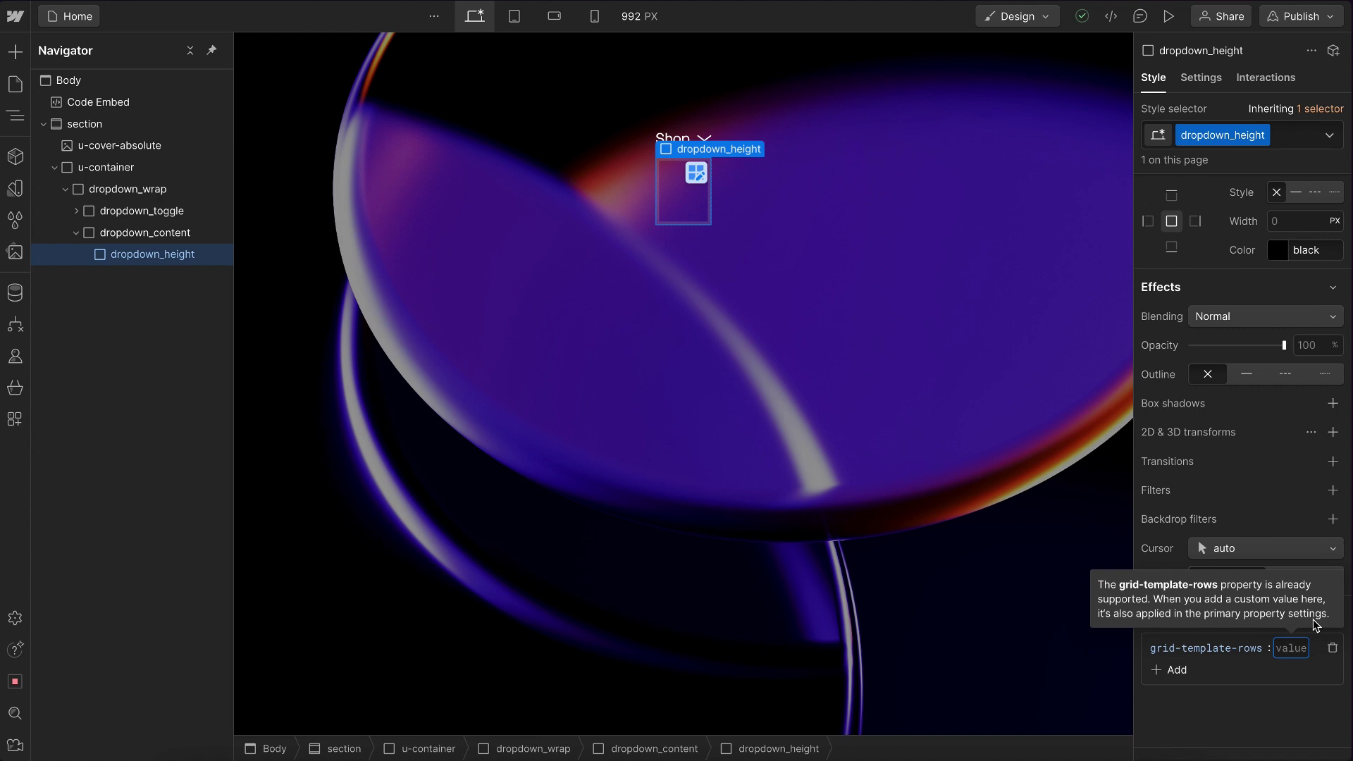
type("0fr")
key("Return")
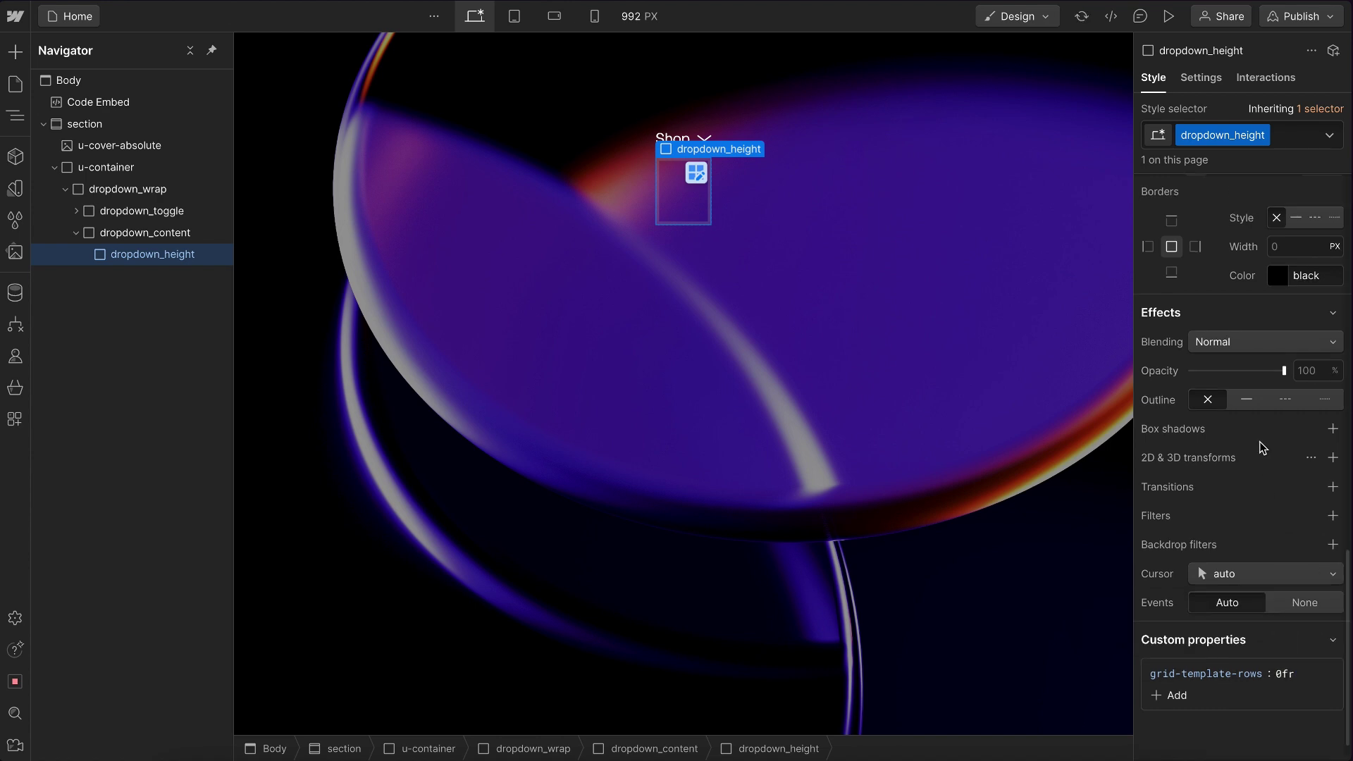
scroll(1319, 613, "up", 10)
left_click(1336, 252)
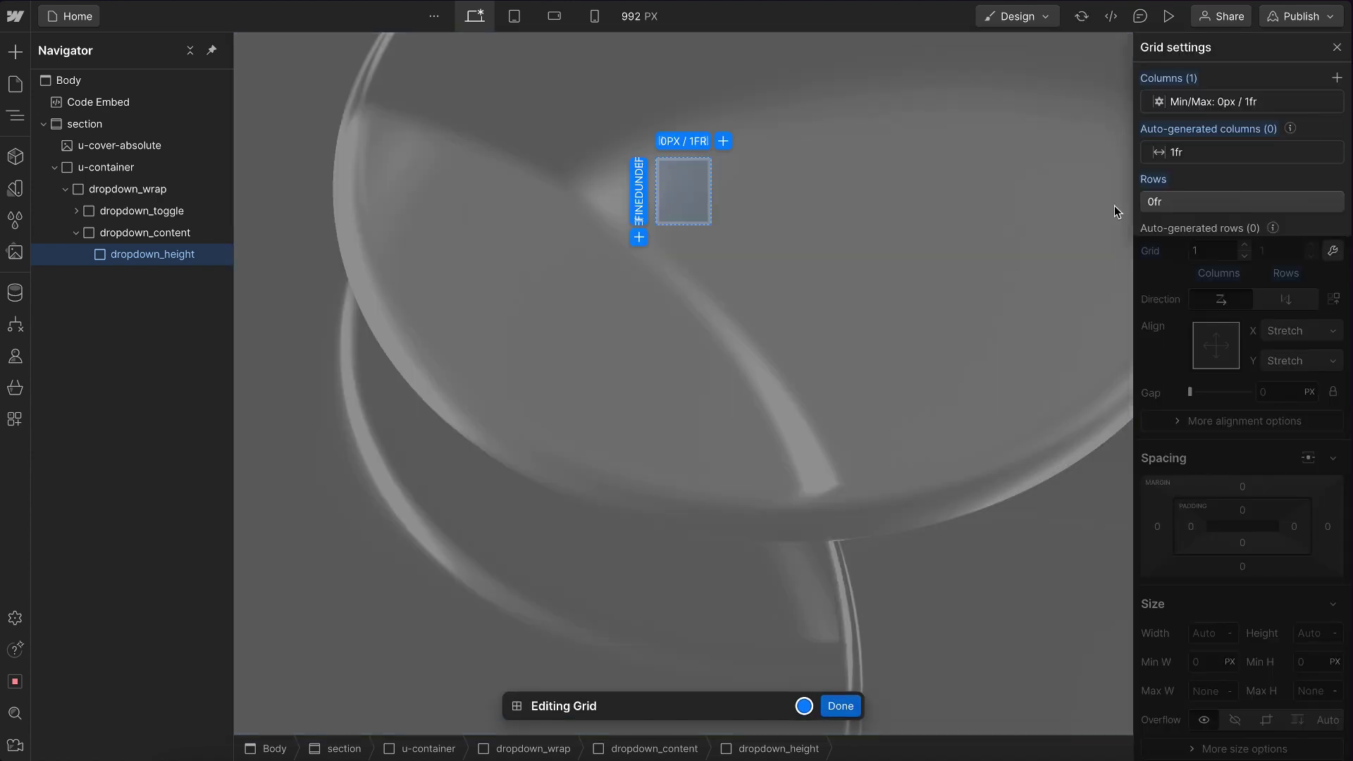
key("Escape")
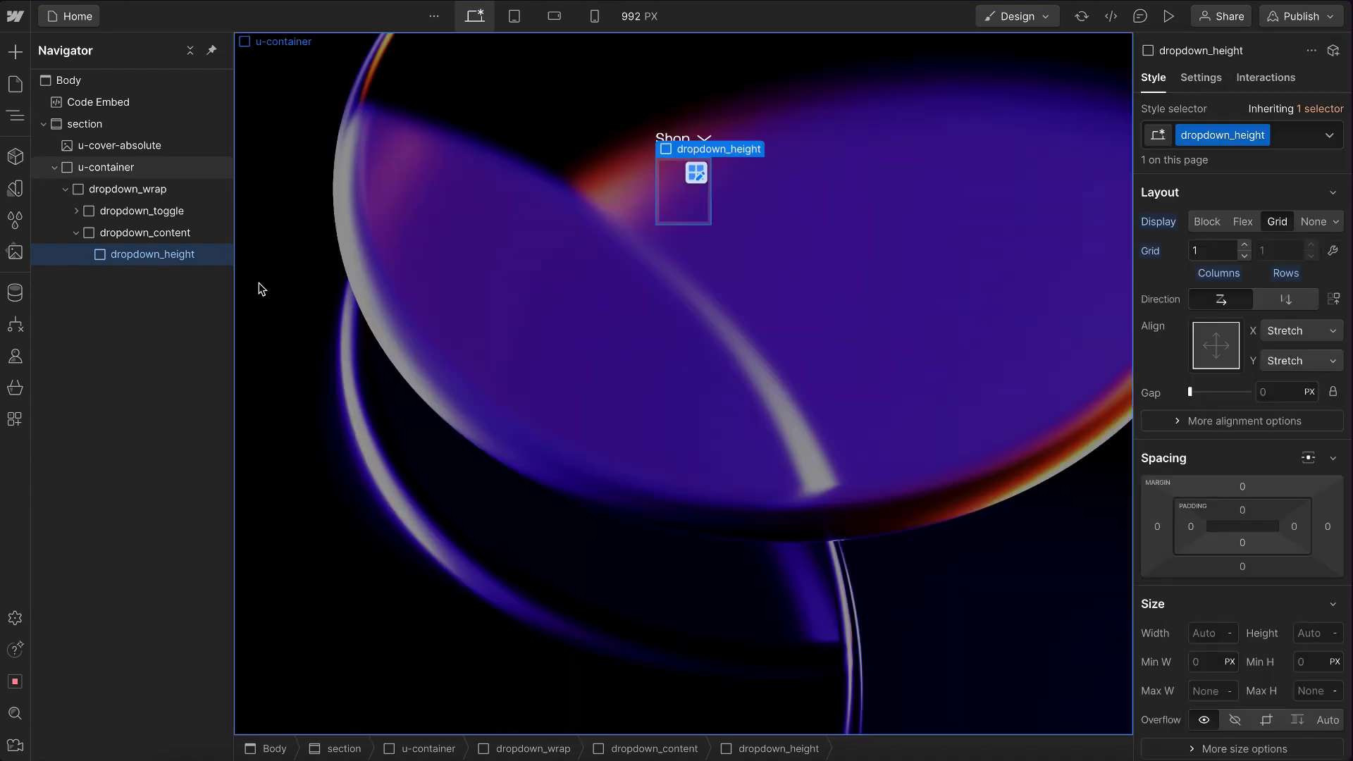
- Insert a List inside dropdown_height and class it dropdown_list
key("ctrl+e")
type("list")
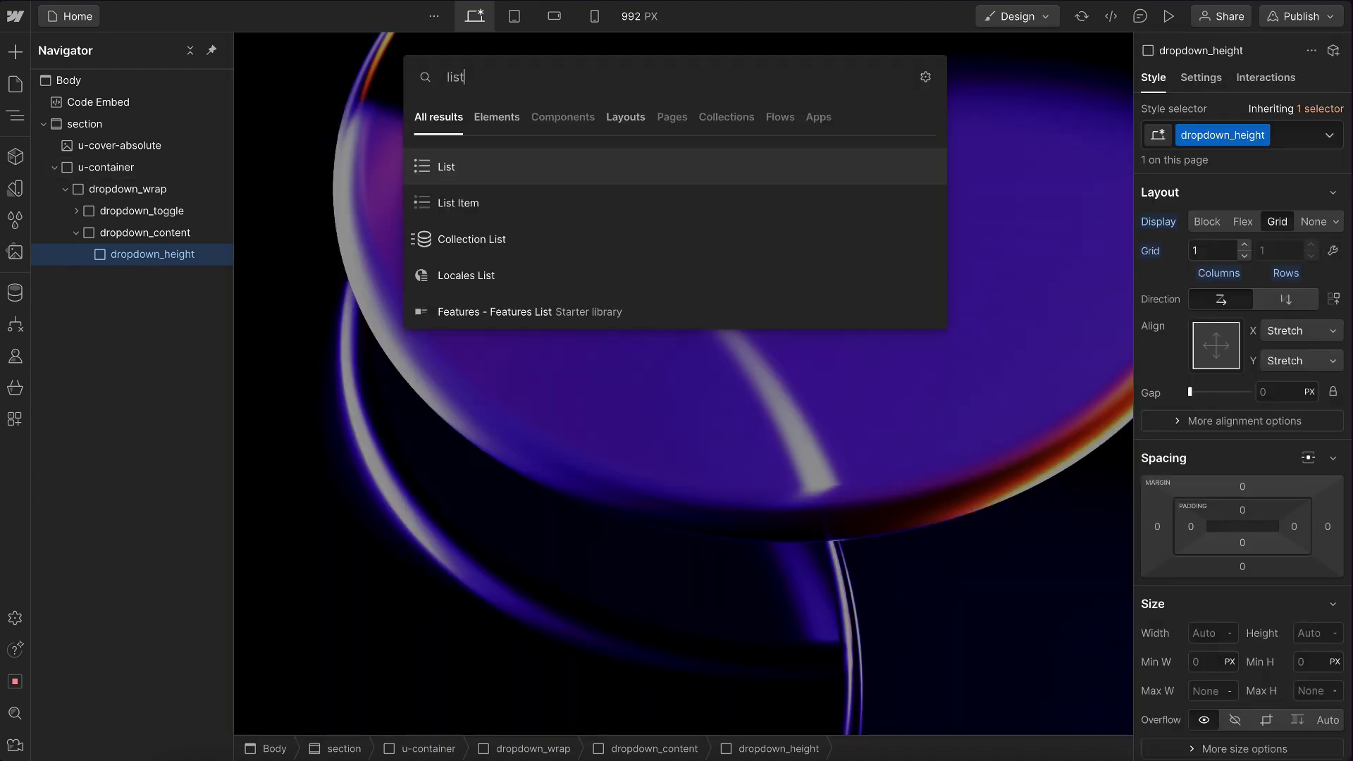
key("Return")
key("ctrl+Return")
type("dropdown_li")
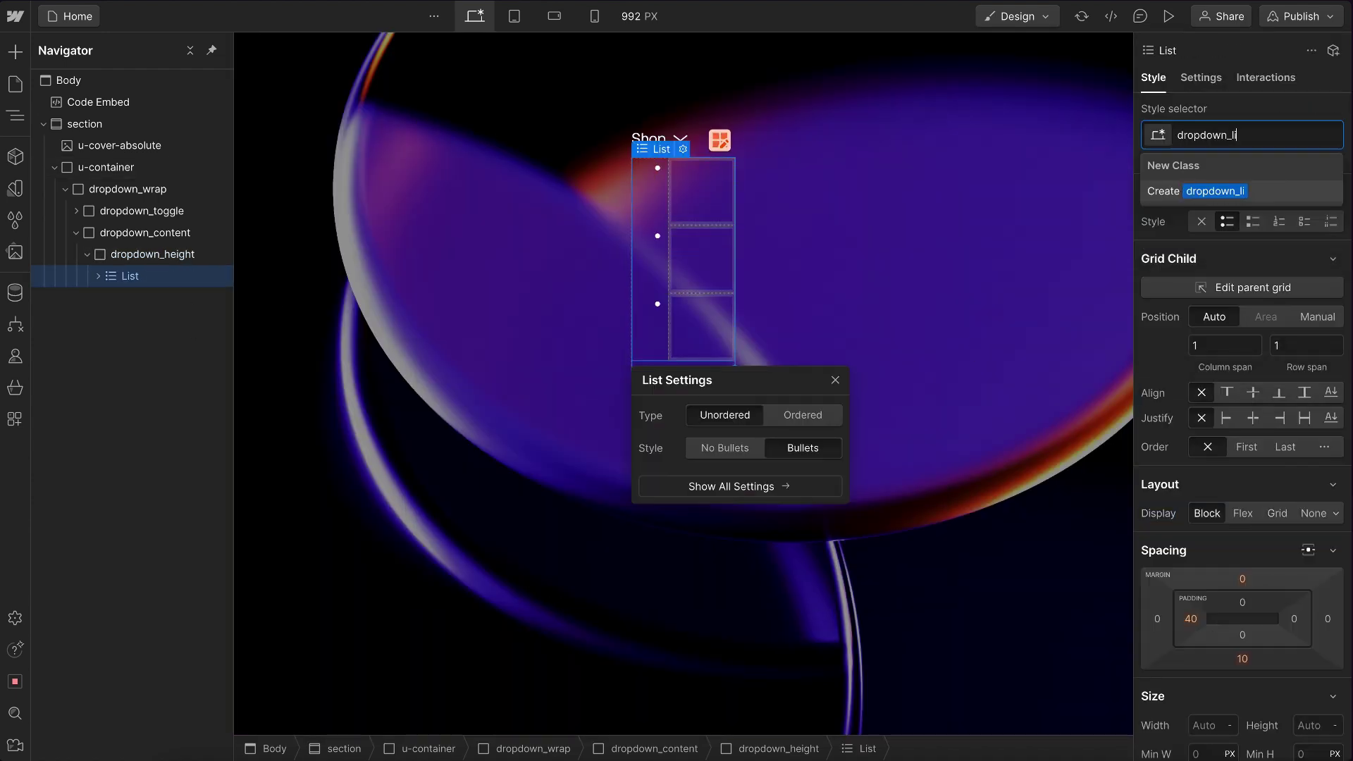
type("st")
key("Return")
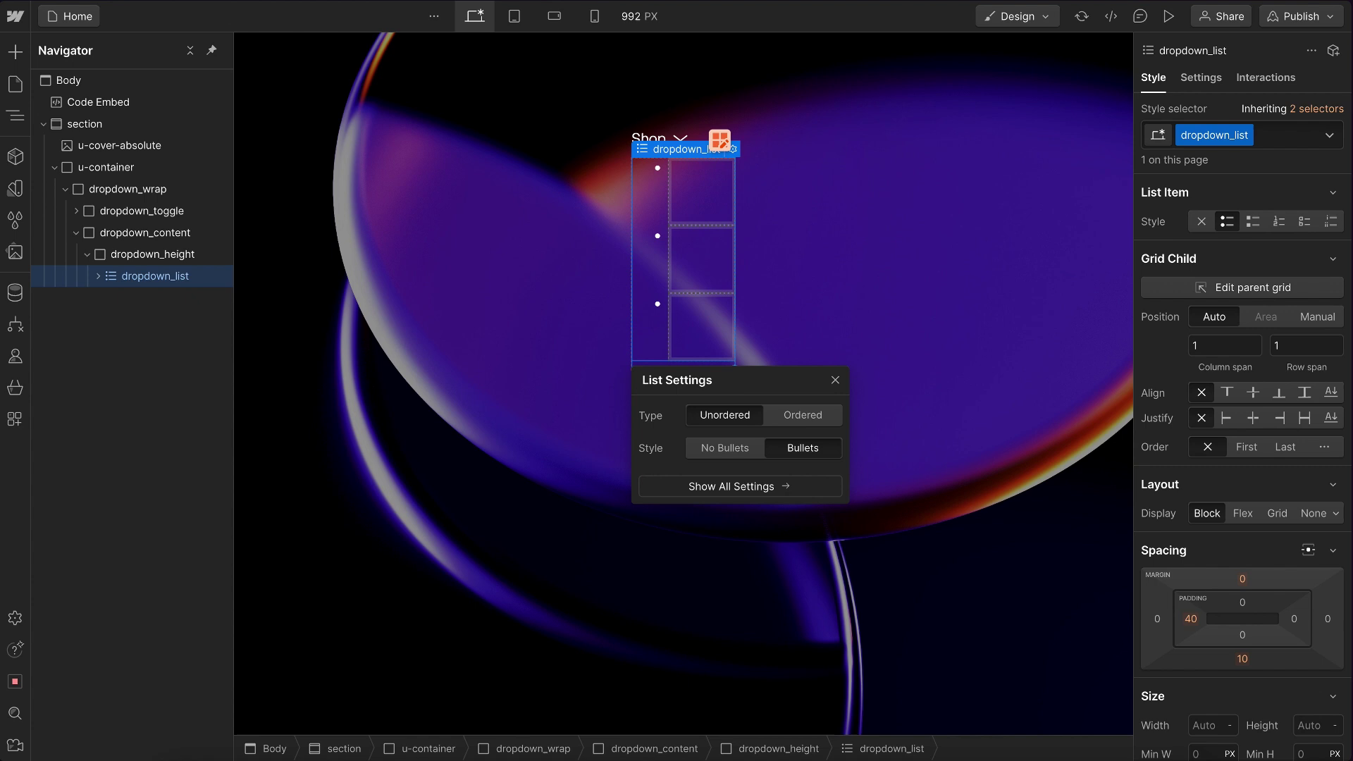
- Set the list style to none with 0 left padding and 0 bottom margin
left_click(1202, 223)
left_click(1190, 619)
type("0")
key("Return")
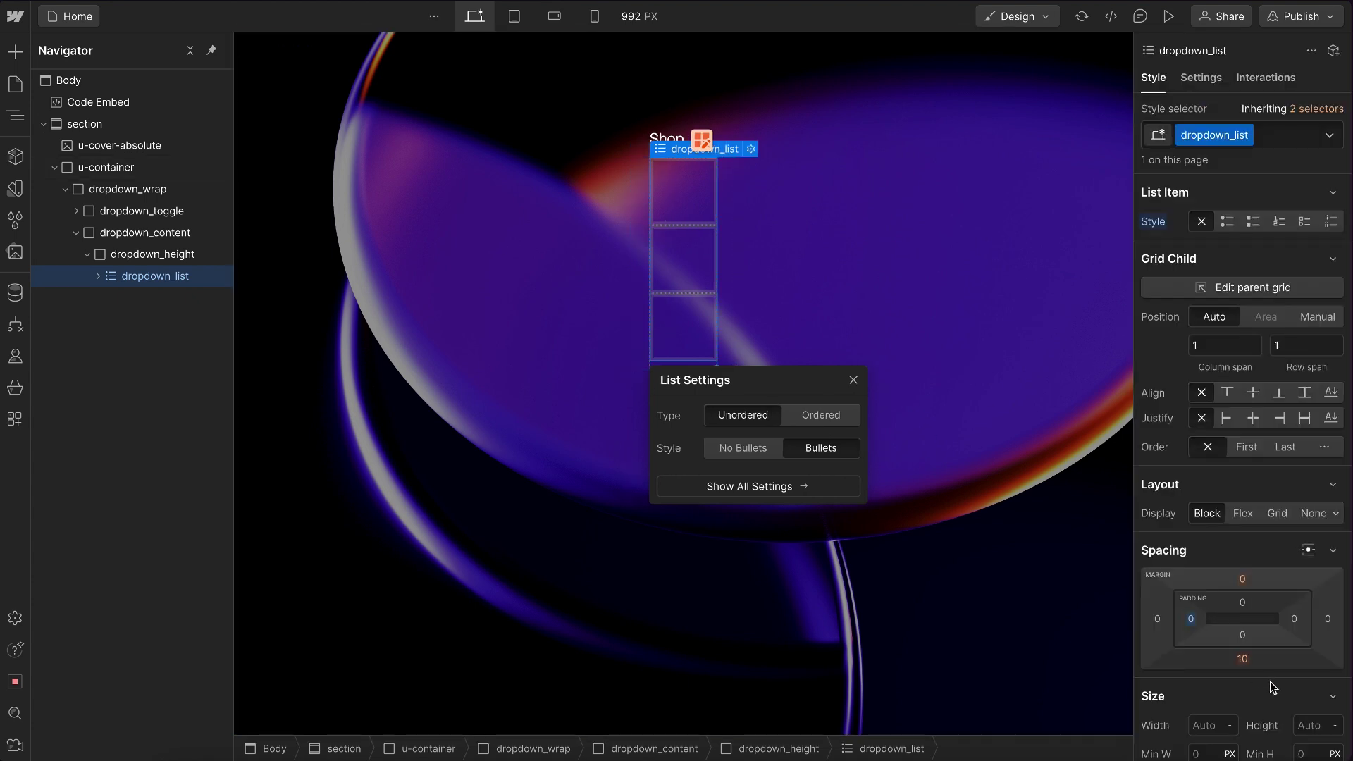
left_click(1245, 659)
key("Return")
left_click(1311, 110)
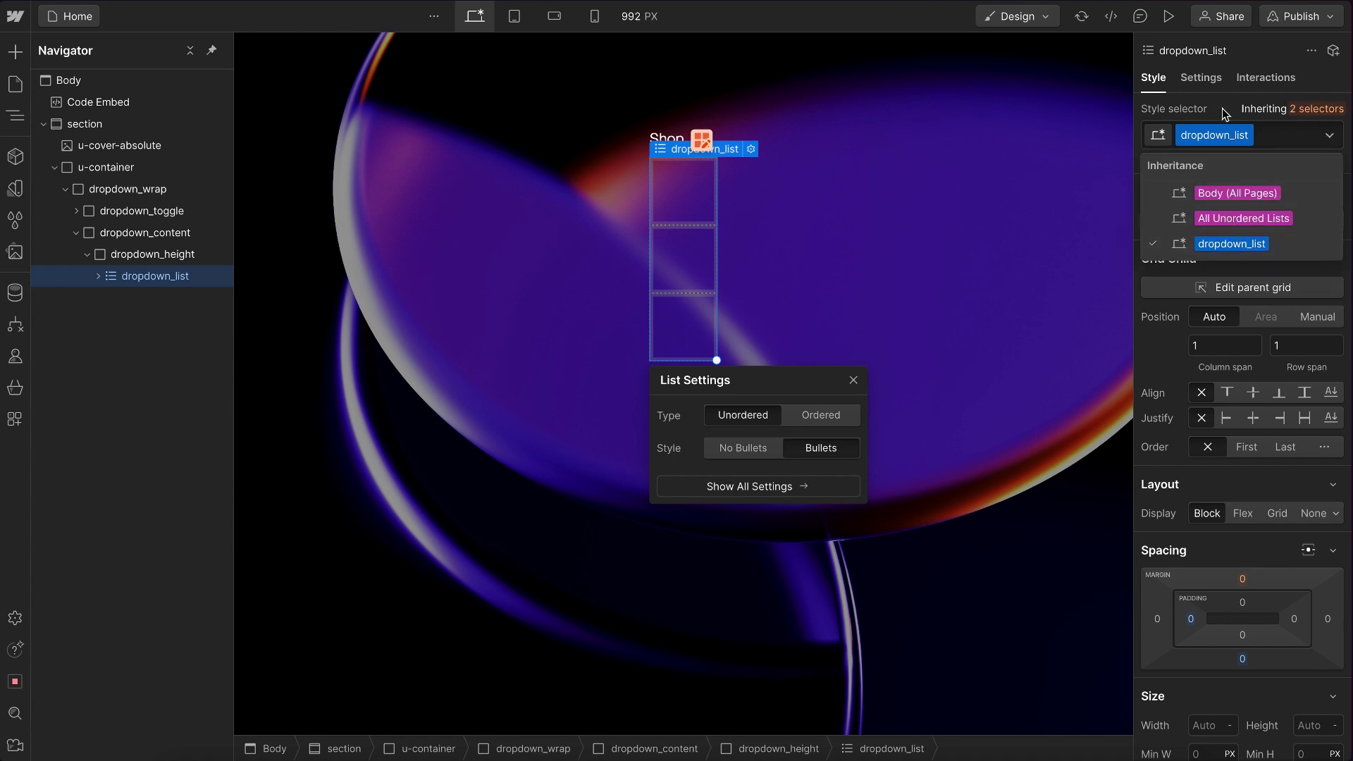
- Class the first list item dropdown_item
key("Down")
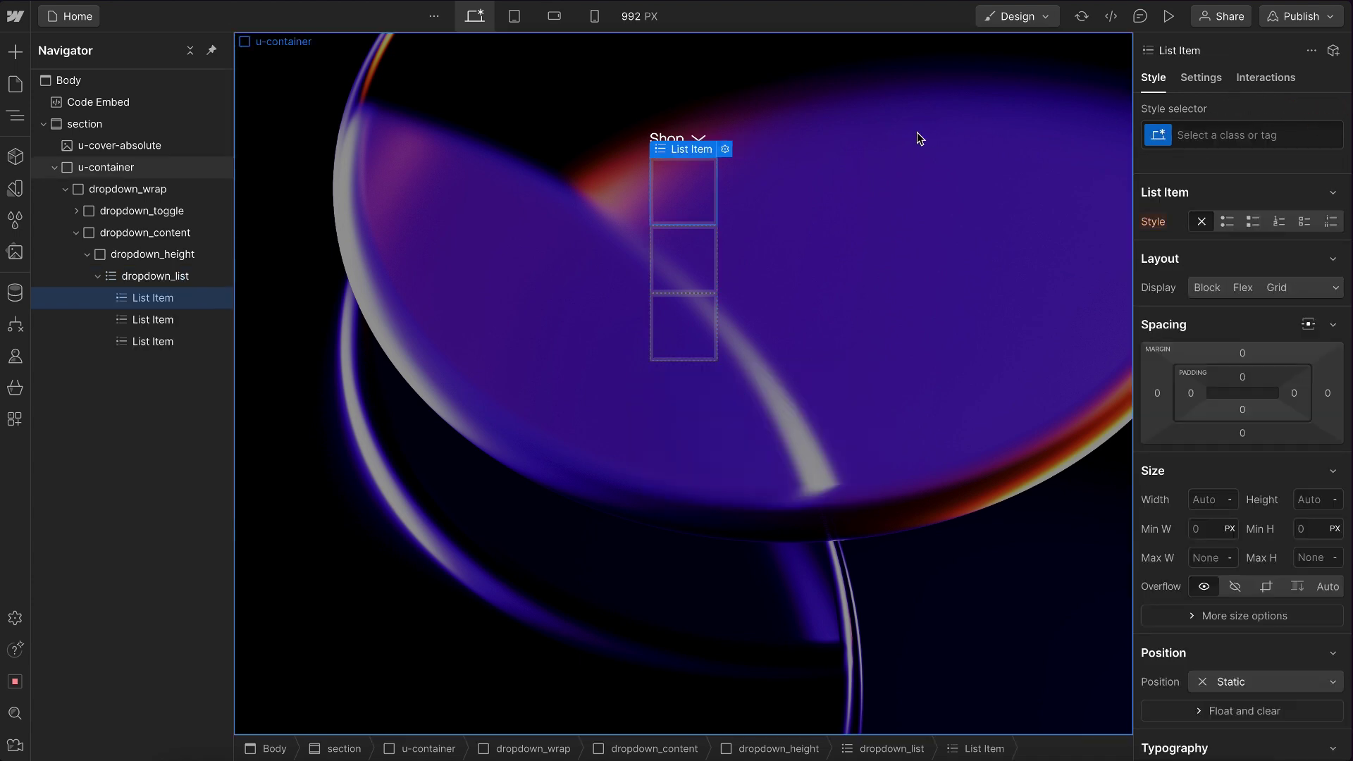
key("ctrl+Return")
type("dropdown_item")
key("Return")
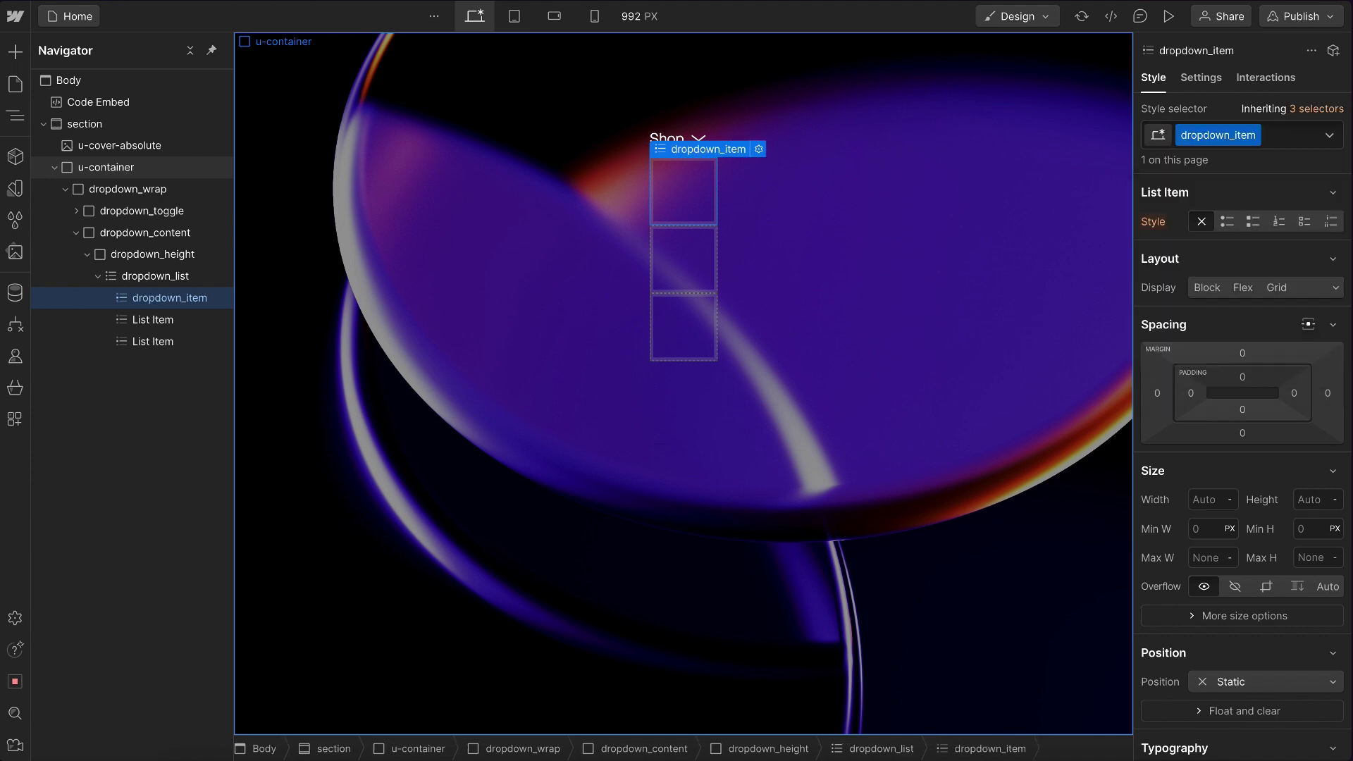
- Insert a Text Link classed dropdown_link with 0.6rem padding on all sides
key("ctrl+e")
type("text")
left_click(504, 161)
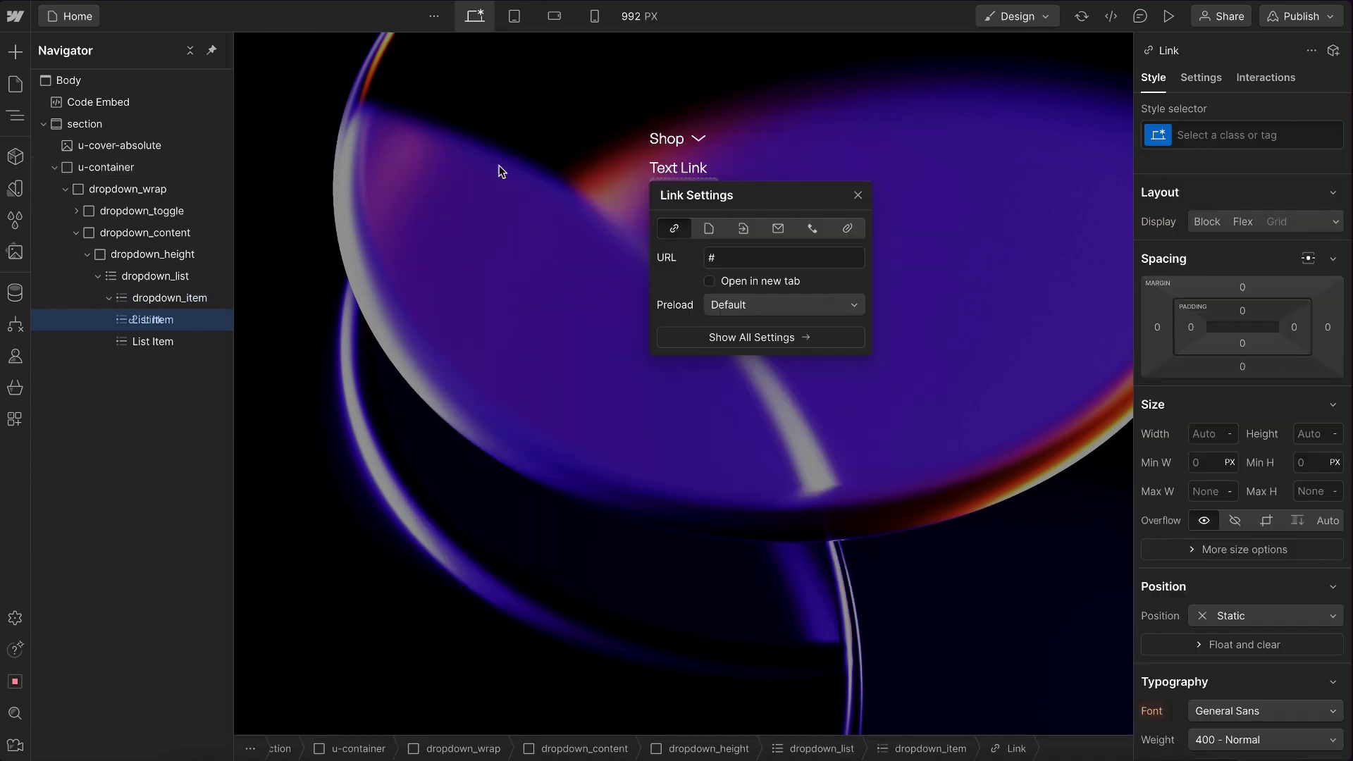
key("ctrl+Return")
type("dropdown_link")
key("Return")
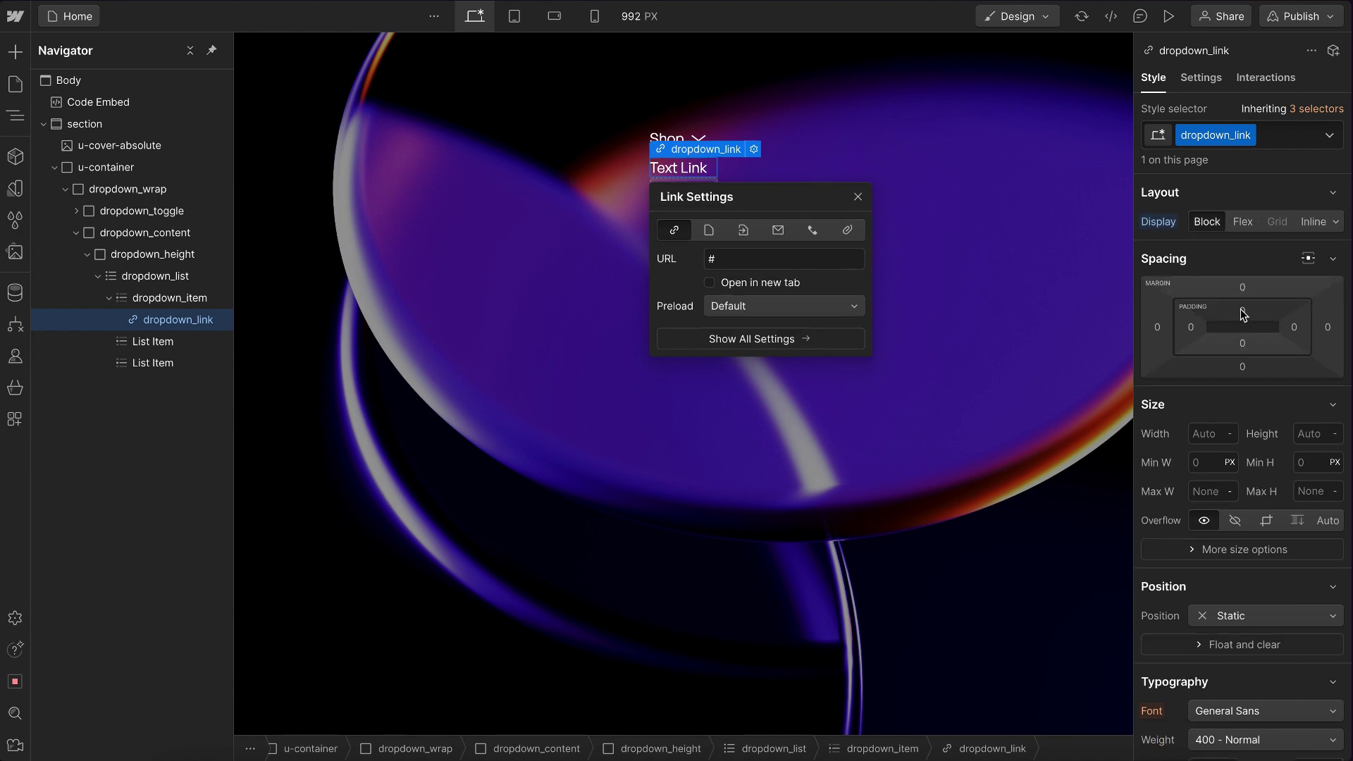
left_click(1242, 314)
type("0.6rem")
key("shift+Return")
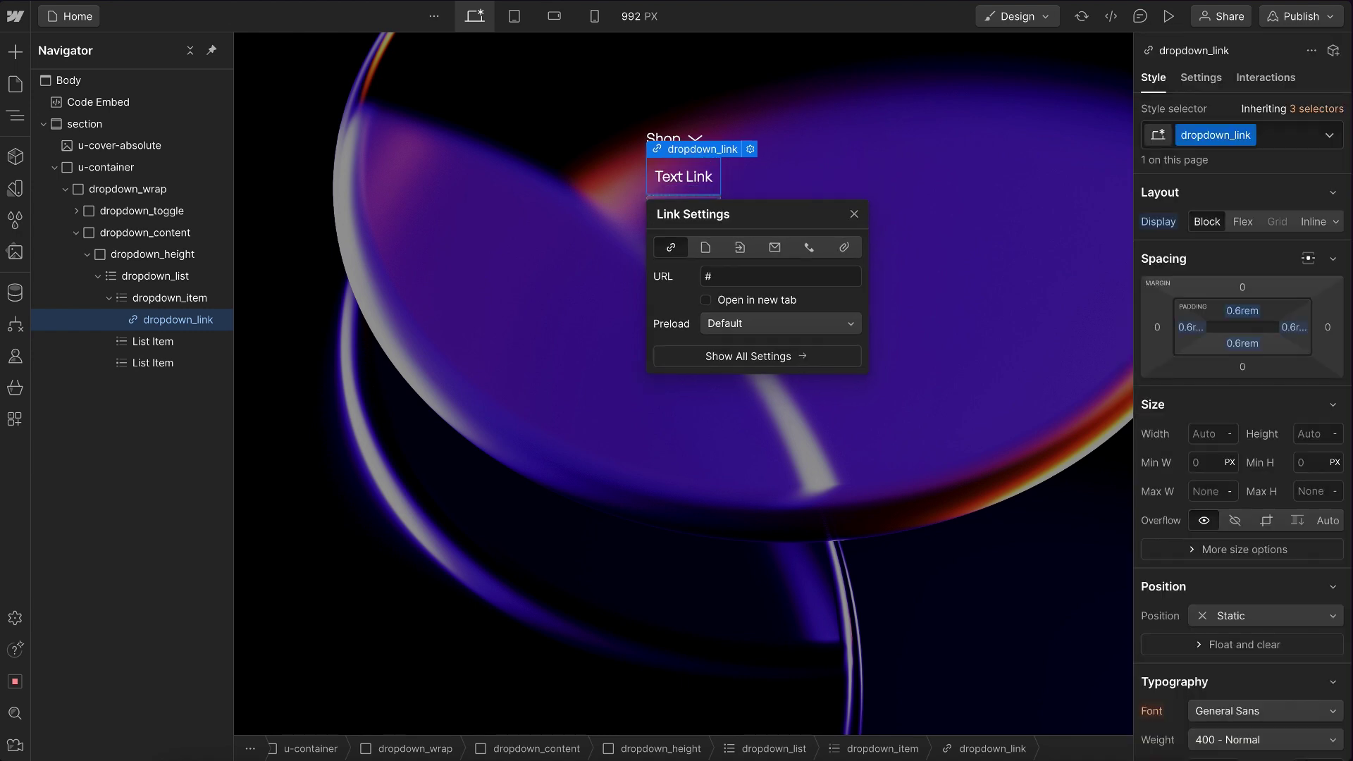
- Relabel the link Hats and delete the two leftover empty list items
double_click(699, 175)
key("ctrl+a")
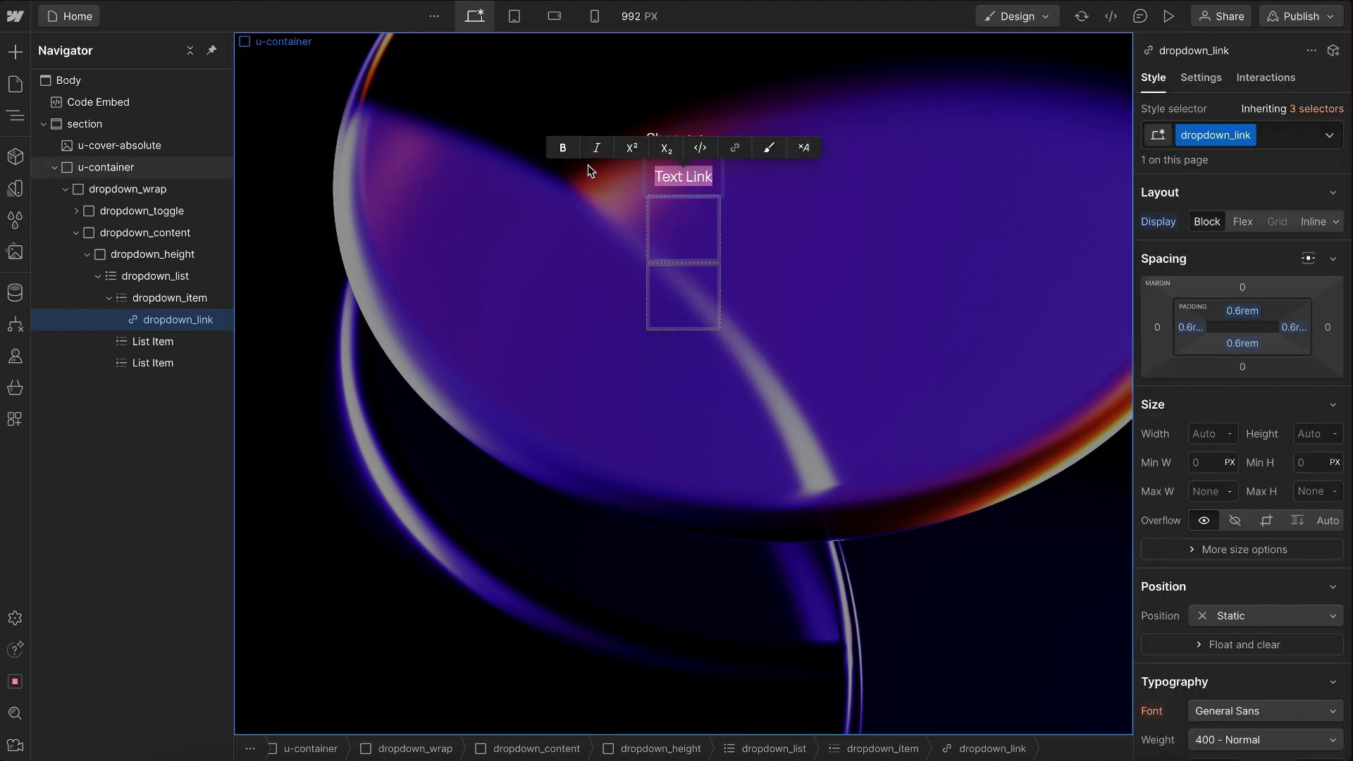
type("S")
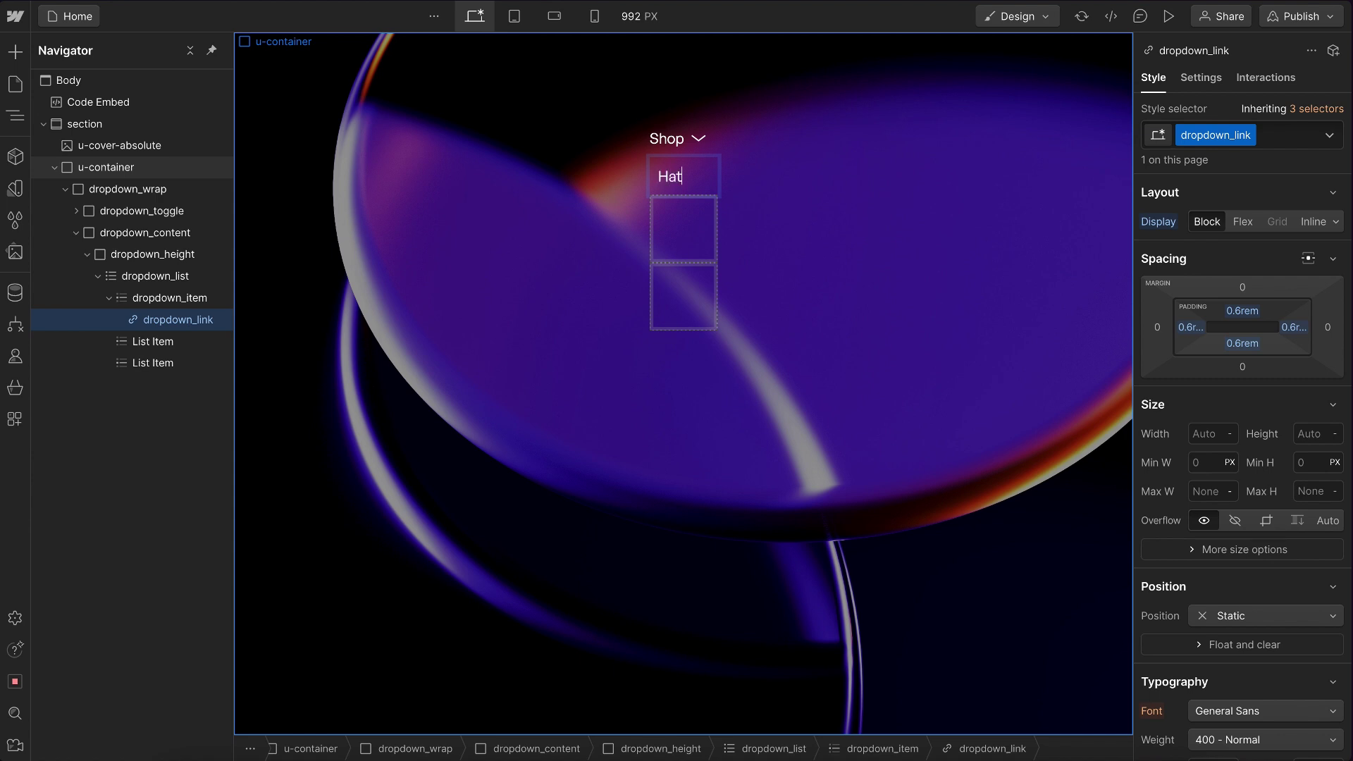
left_click(152, 341)
key("Delete")
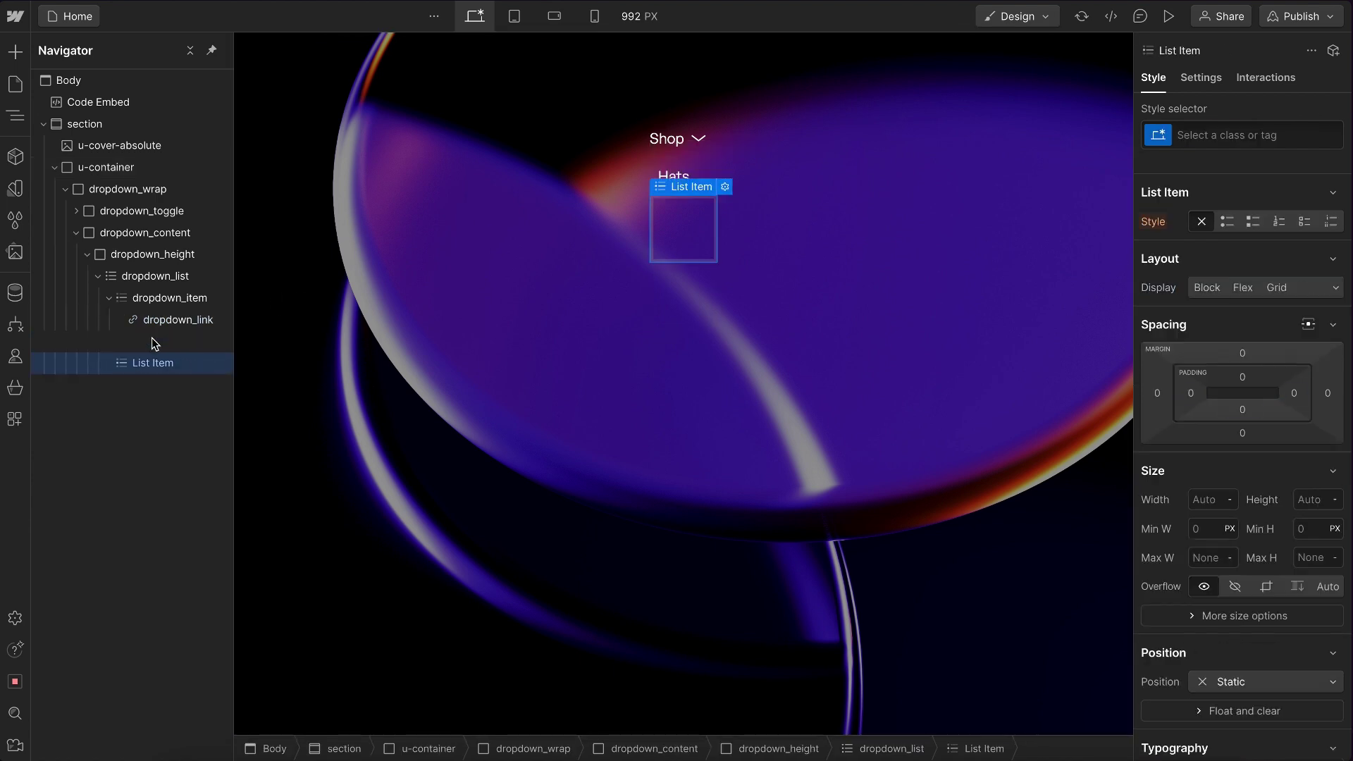
key("Delete")
- Duplicate the Hats item twice and rename the copies Shirts and Shoes
key("ctrl+d")
key("ctrl+d")
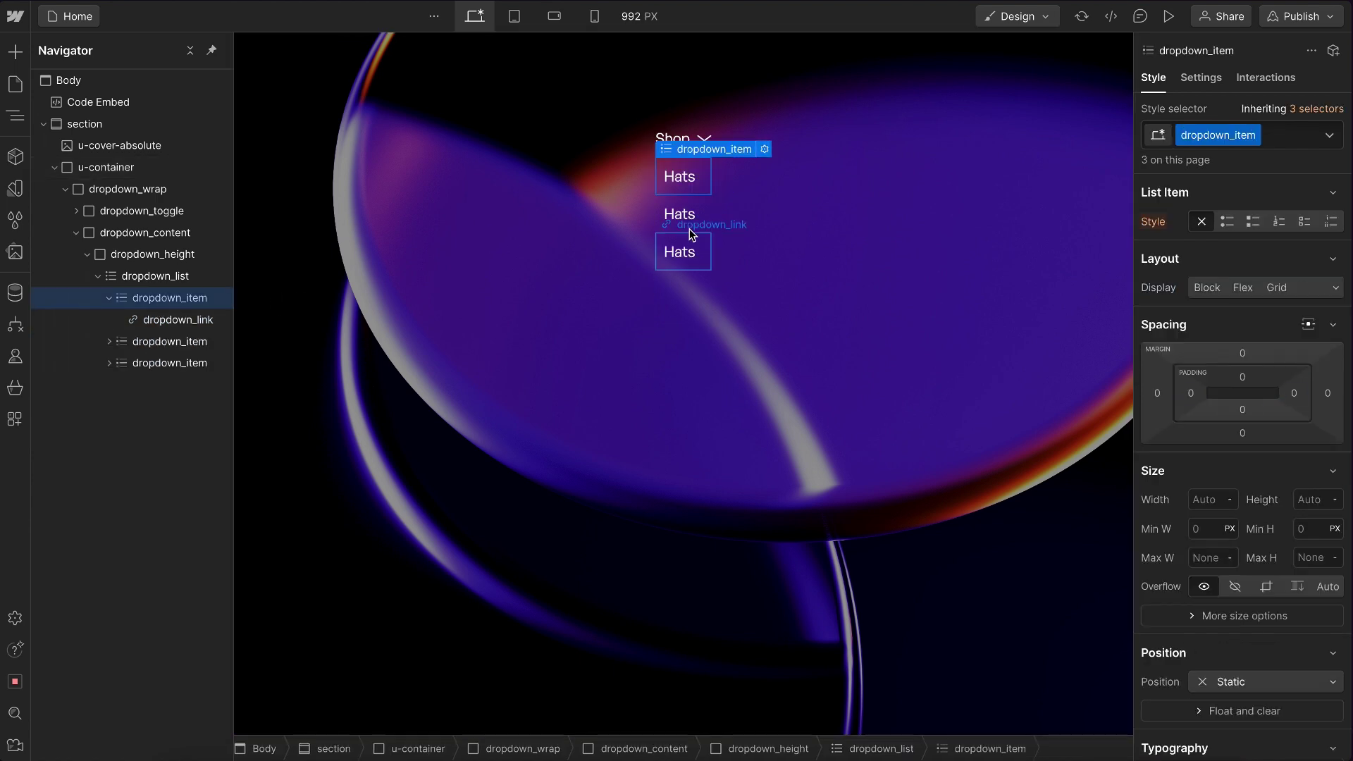
left_click(697, 214)
double_click(697, 214)
type("Shirts")
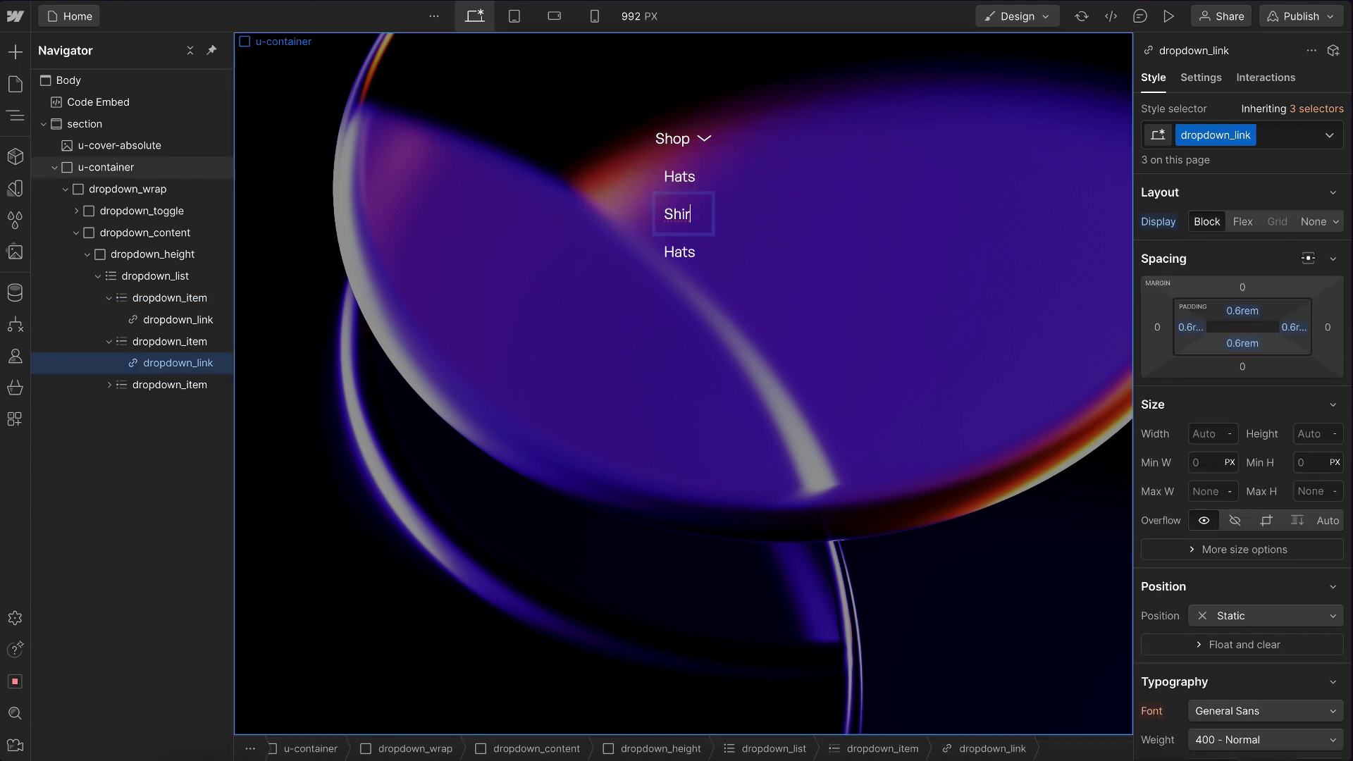
left_click(694, 248)
double_click(694, 248)
type("Shoes")
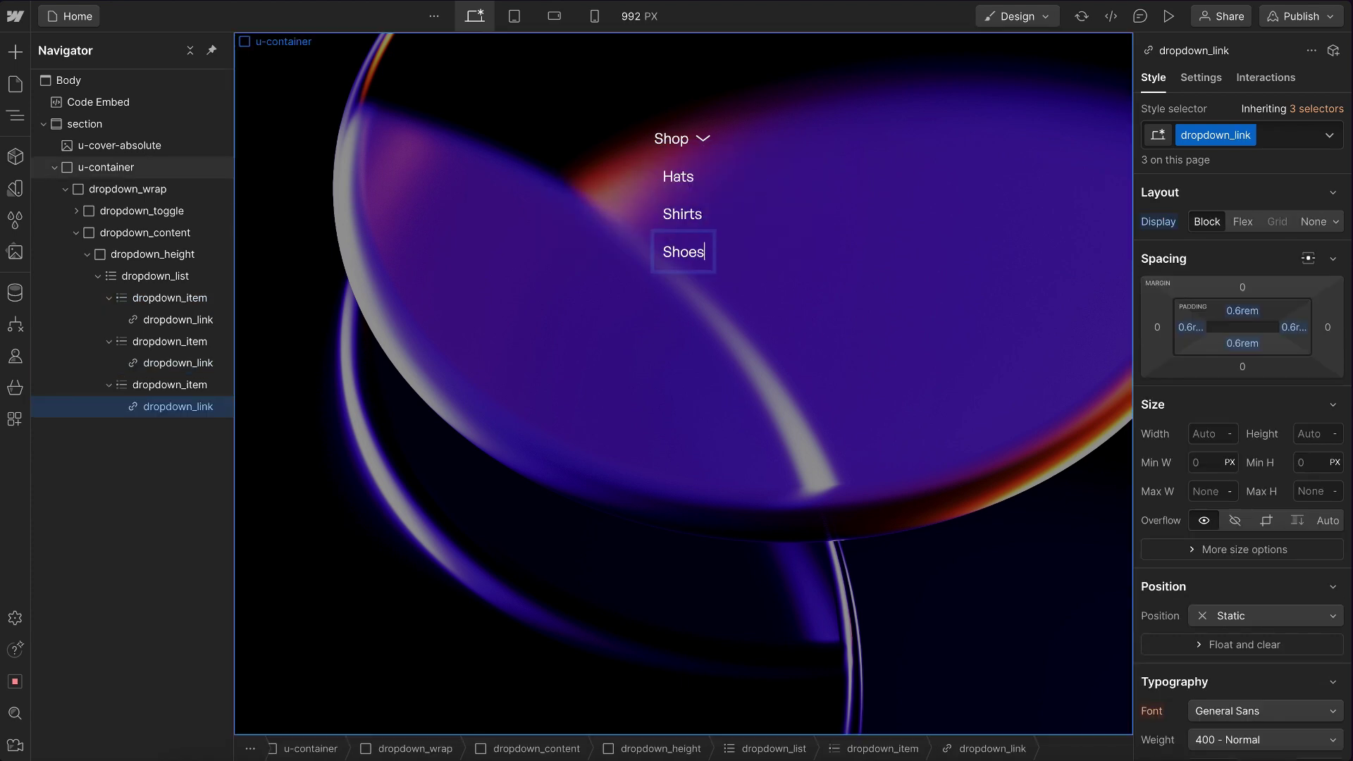
key("Escape")
- Give dropdown_list a light background colour and dark text colour
left_click(188, 280)
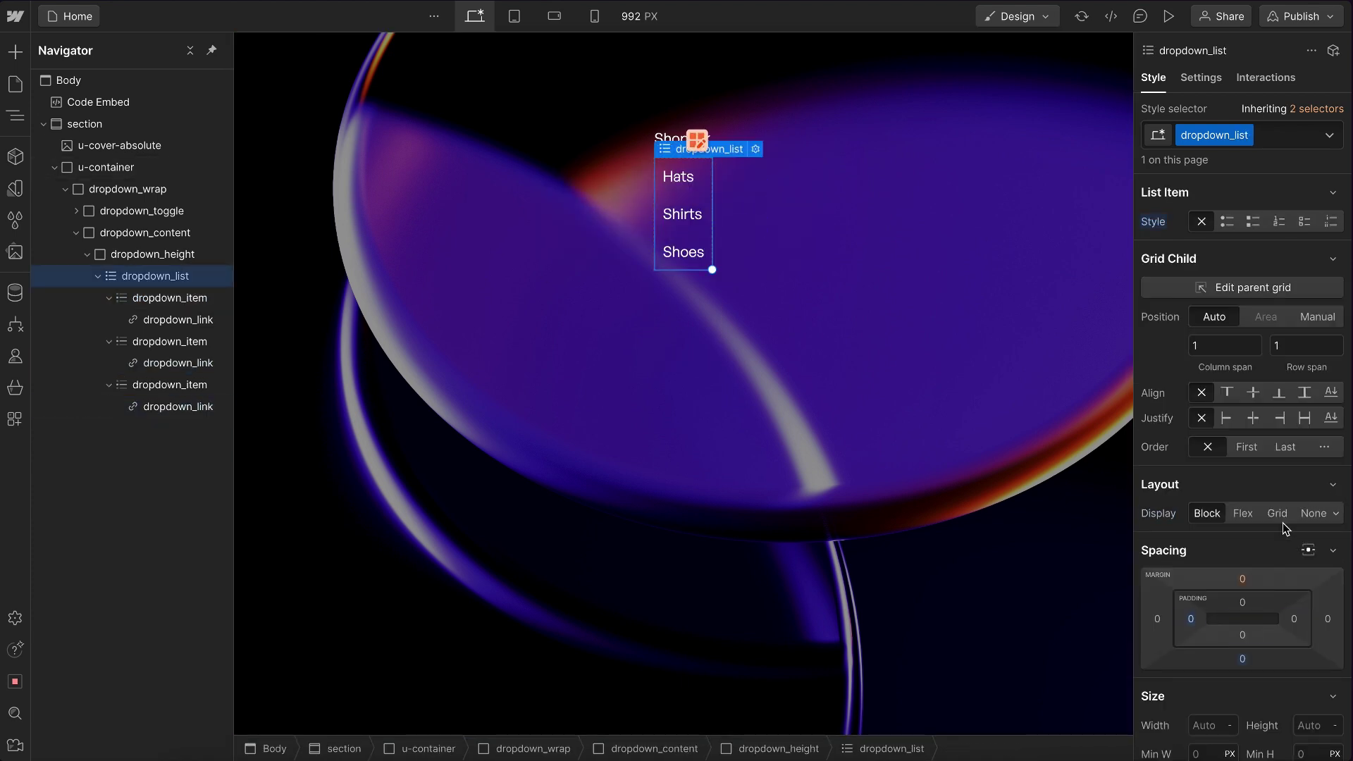
scroll(1282, 522, "down", 10)
scroll(1286, 529, "down", 1)
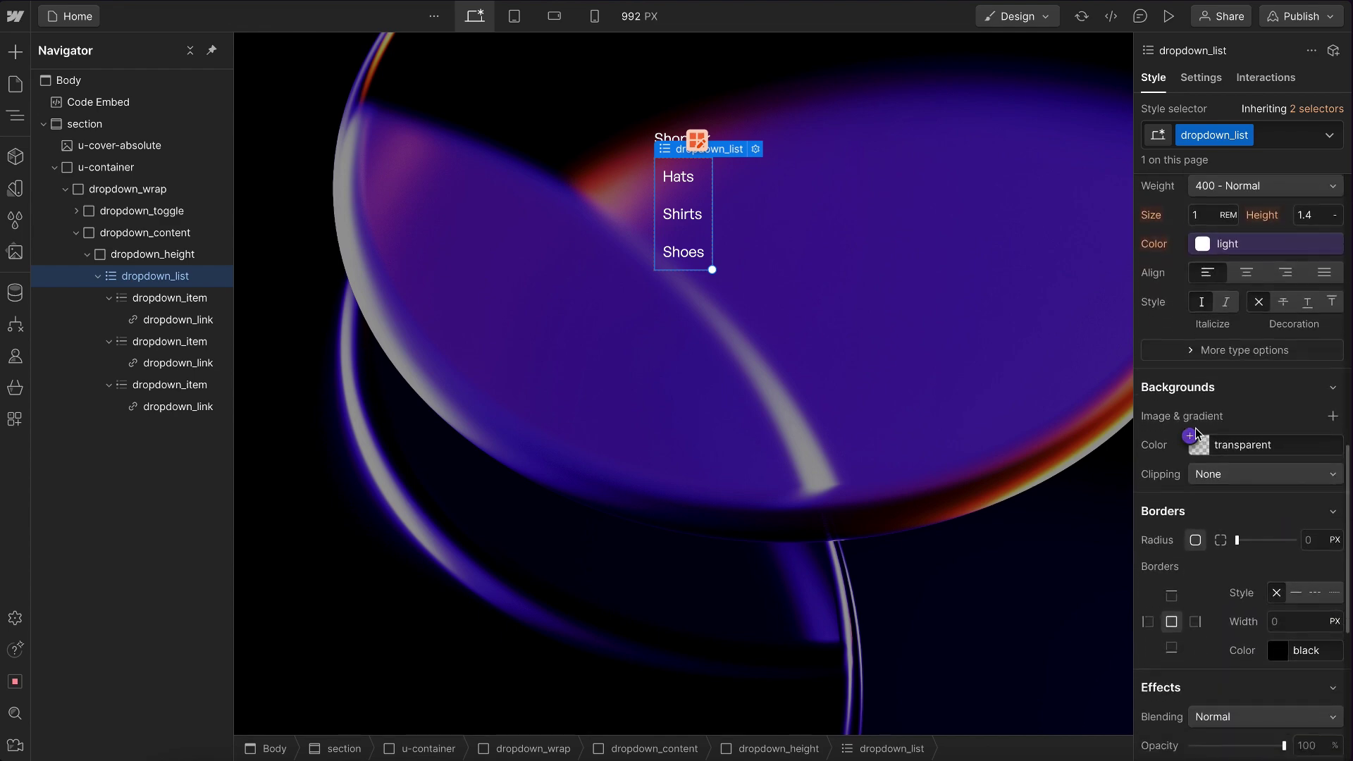
left_click(1197, 445)
left_click(1195, 584)
left_click(1265, 243)
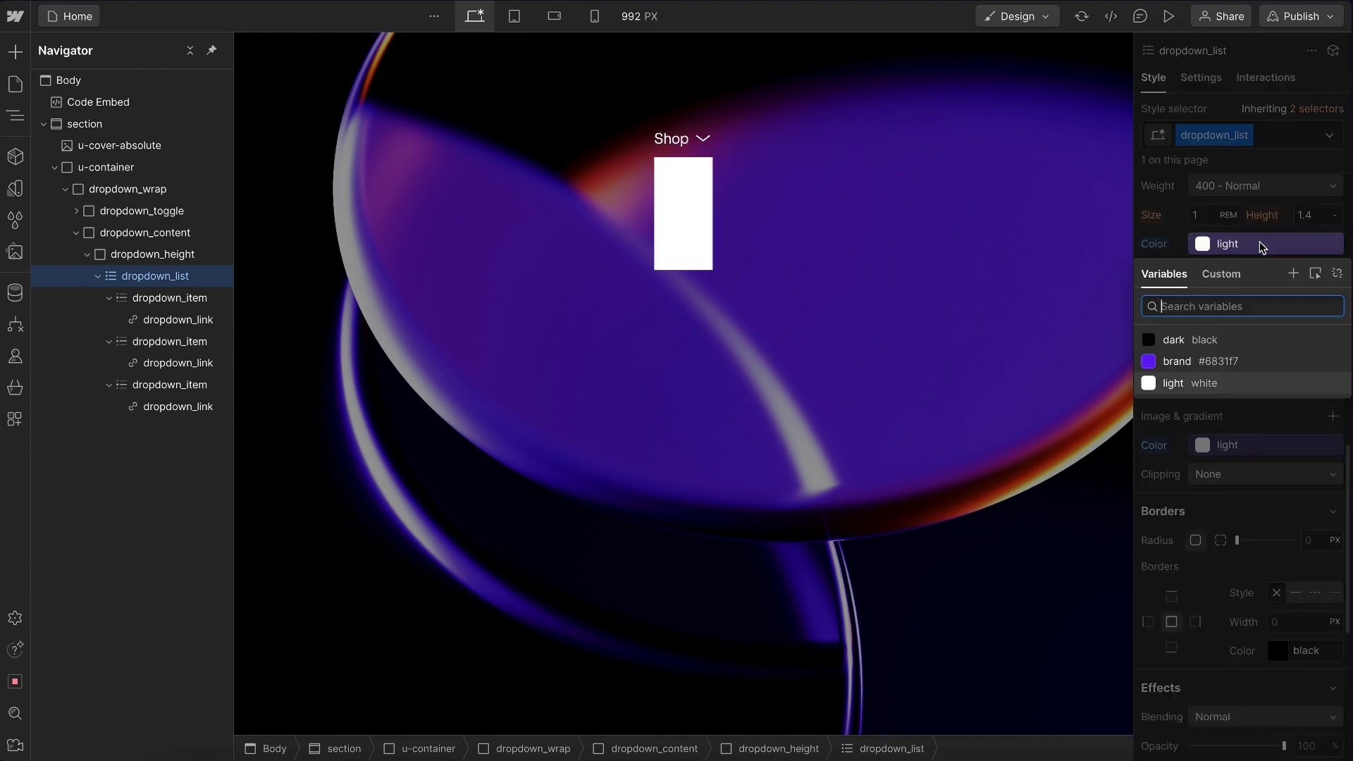
left_click(1255, 342)
- Set the list's corner radius to 0.5rem and minimum width to 10rem
type("0")
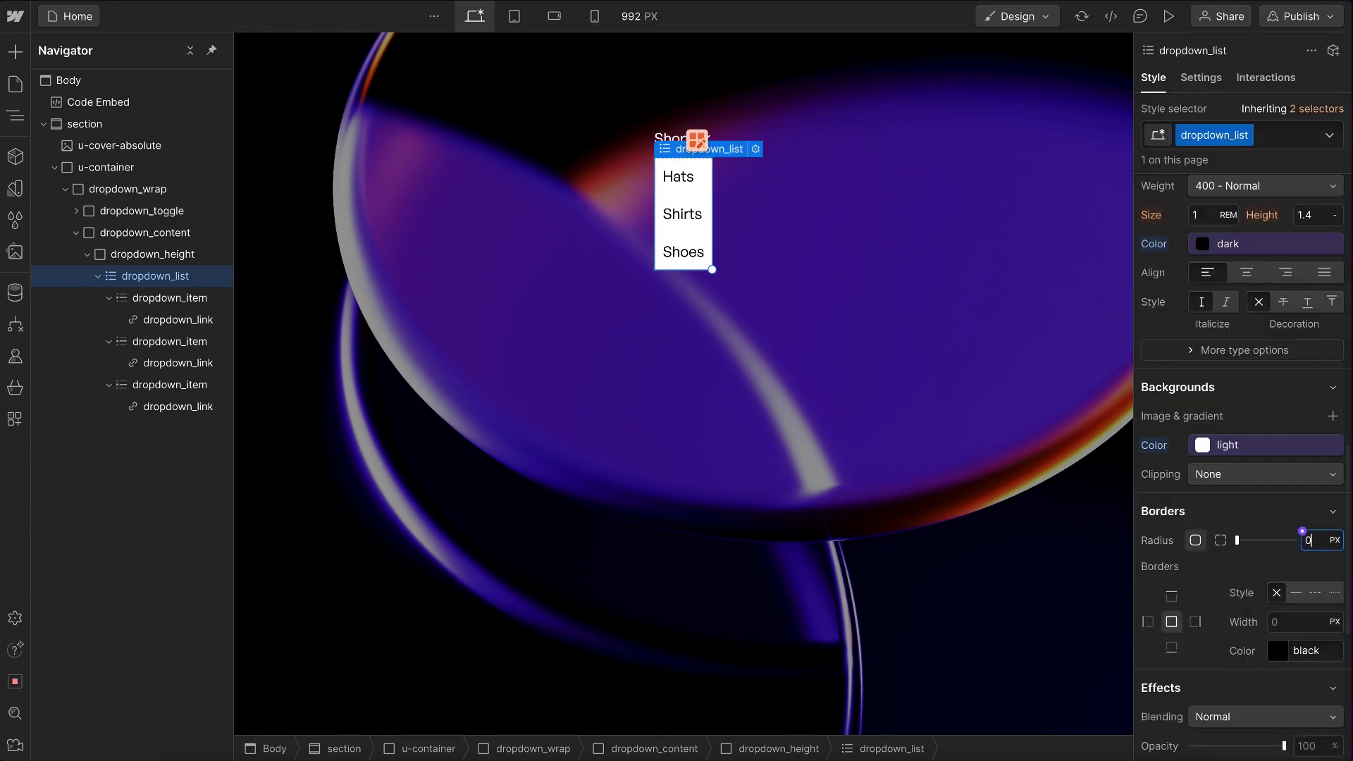
type(".5rem")
key("Return")
scroll(1213, 644, "up", 10)
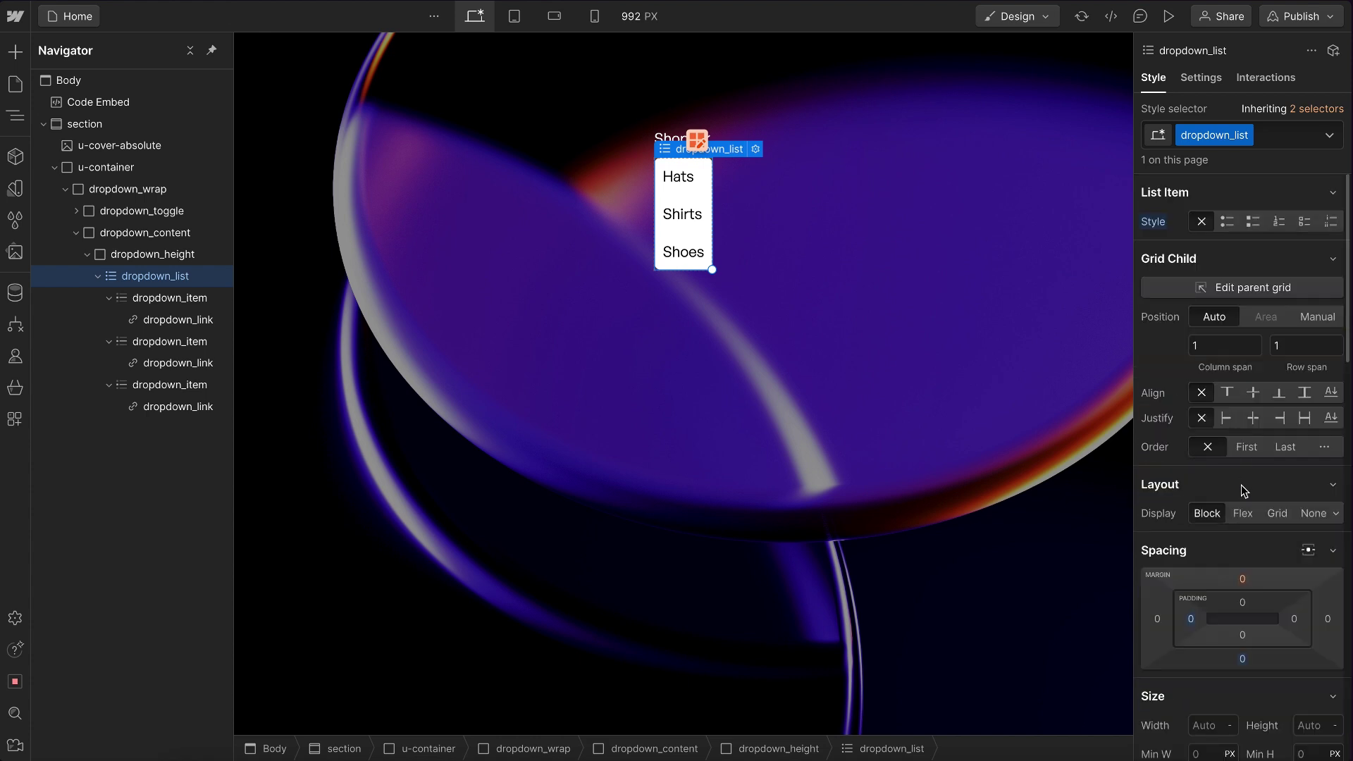
scroll(1213, 644, "down", 2)
left_click(1208, 676)
type("10")
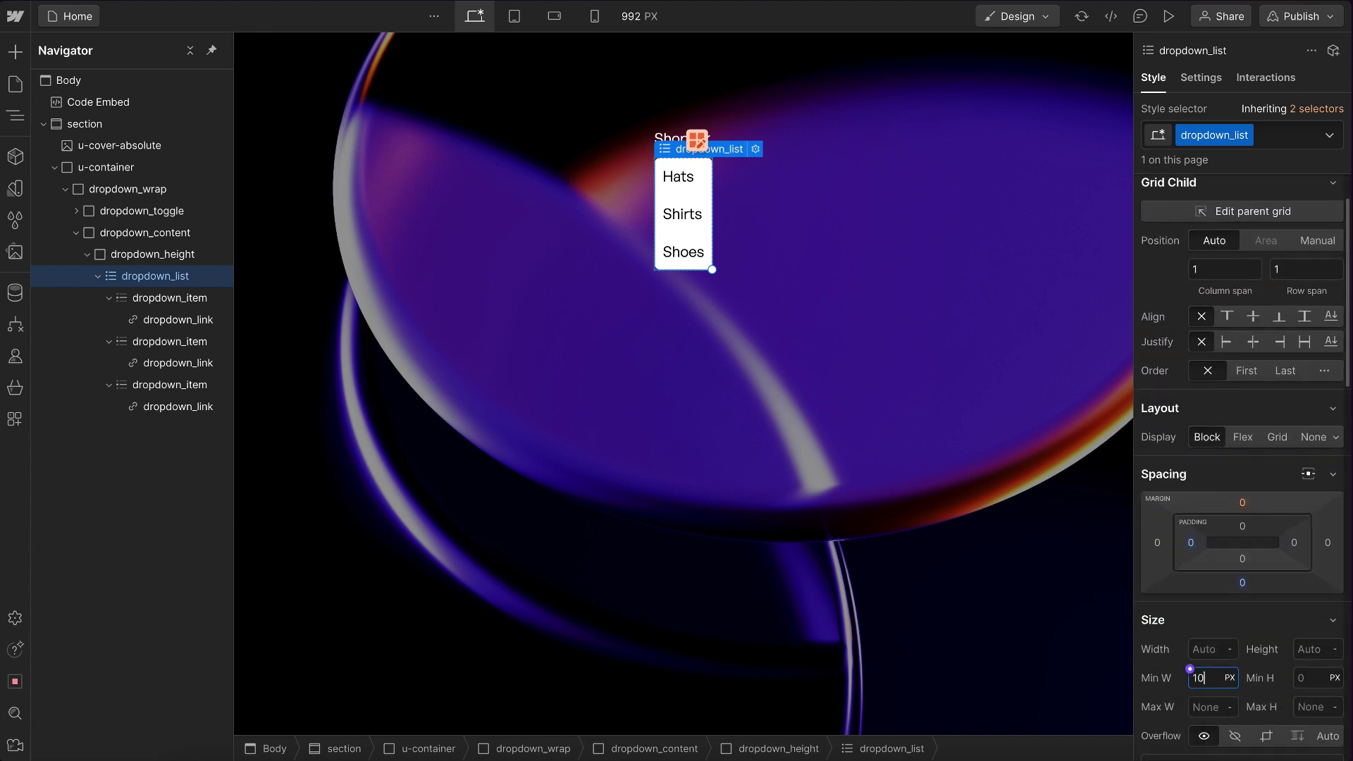
type("rem")
key("Return")
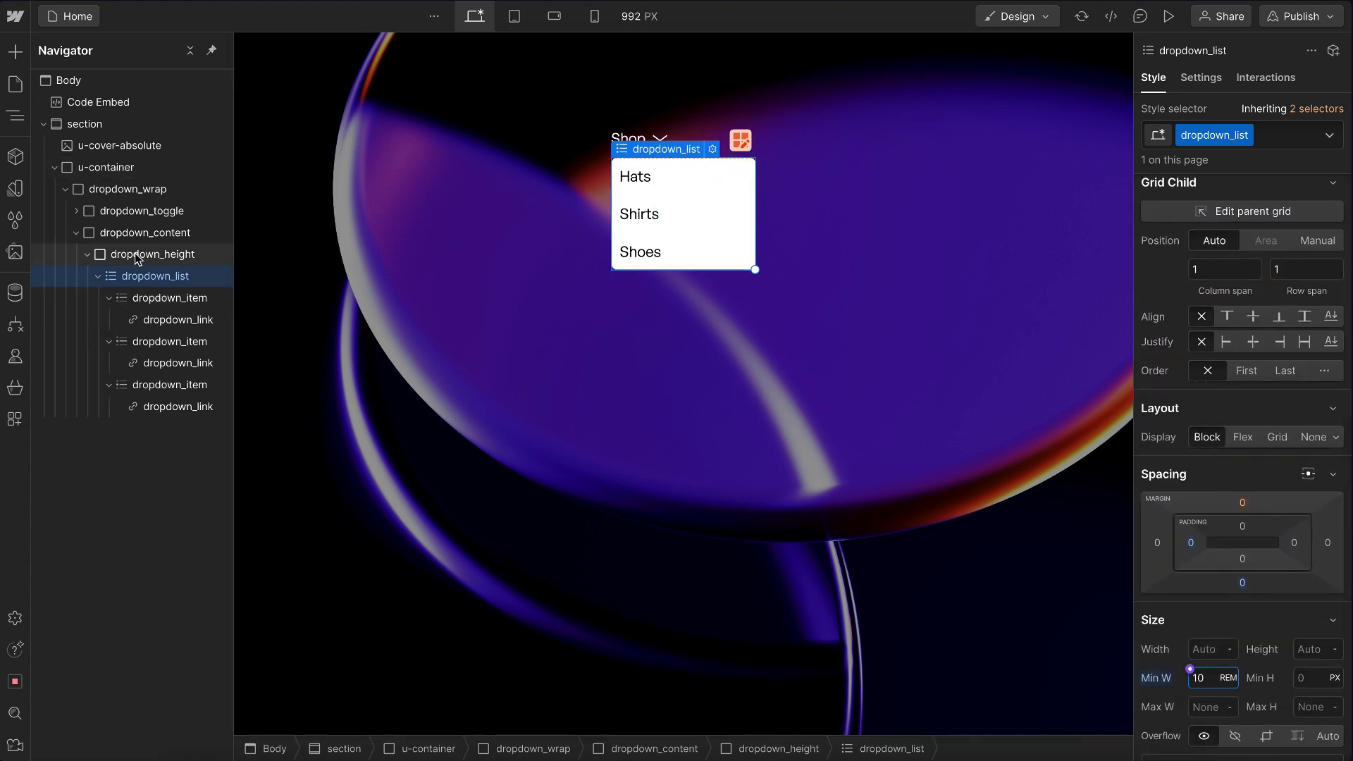
- Set dropdown_list's Overflow to Hidden so its menu items collapse out of view
left_click(124, 256)
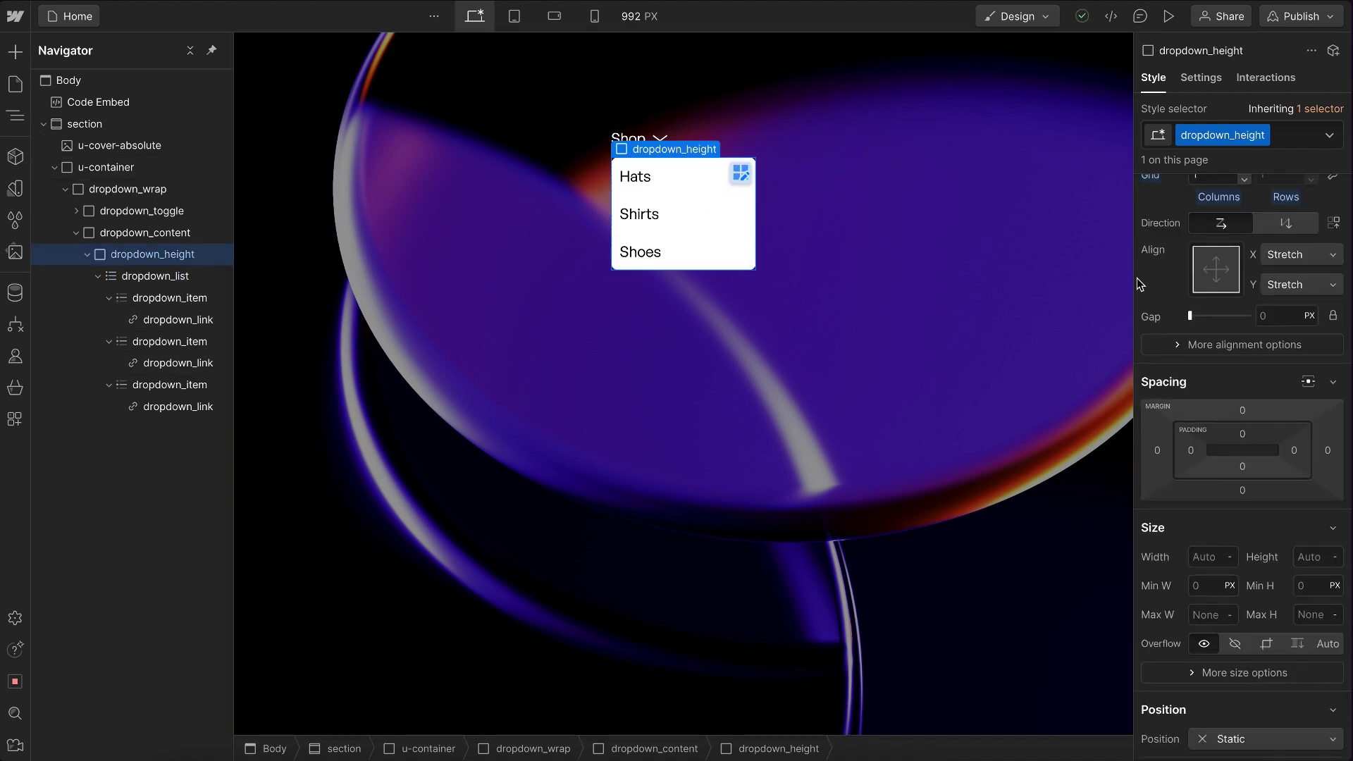
scroll(1266, 420, "down", 4)
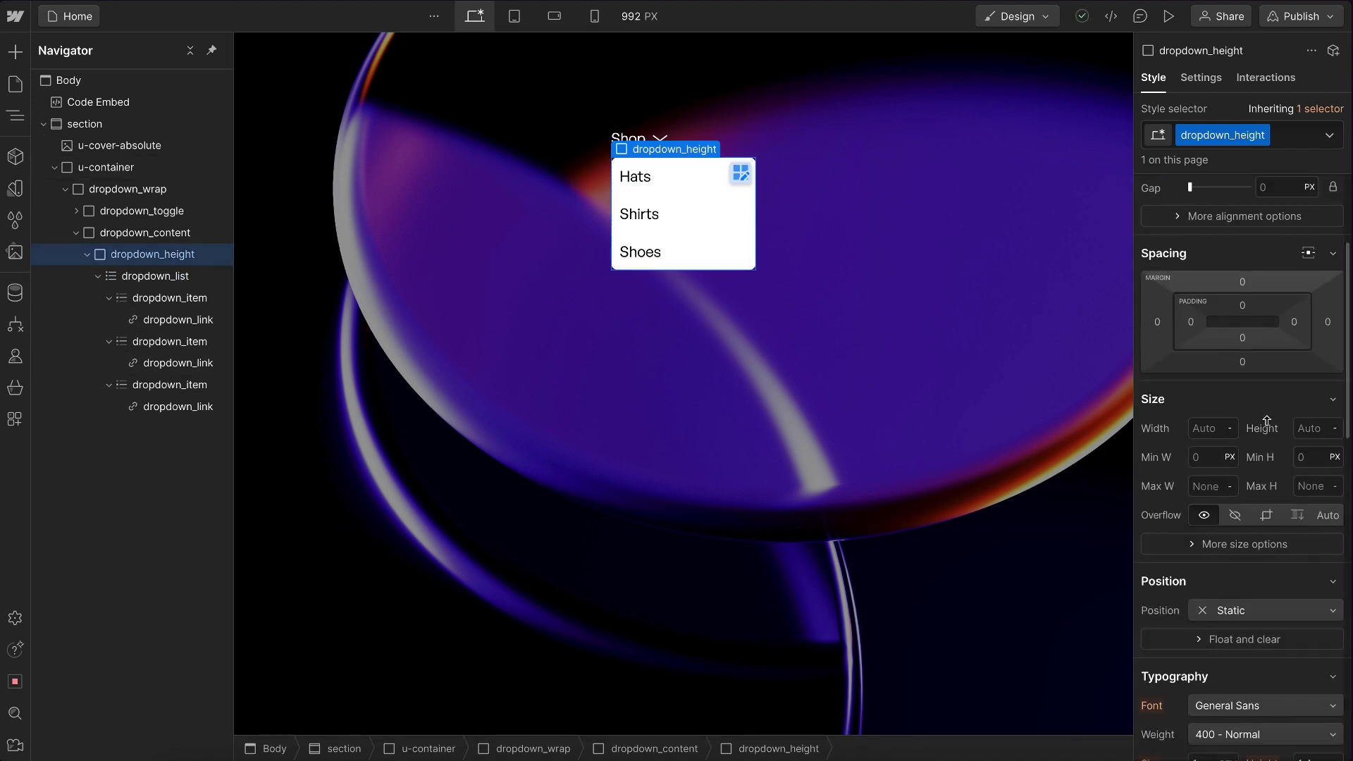
scroll(1266, 420, "up", 4)
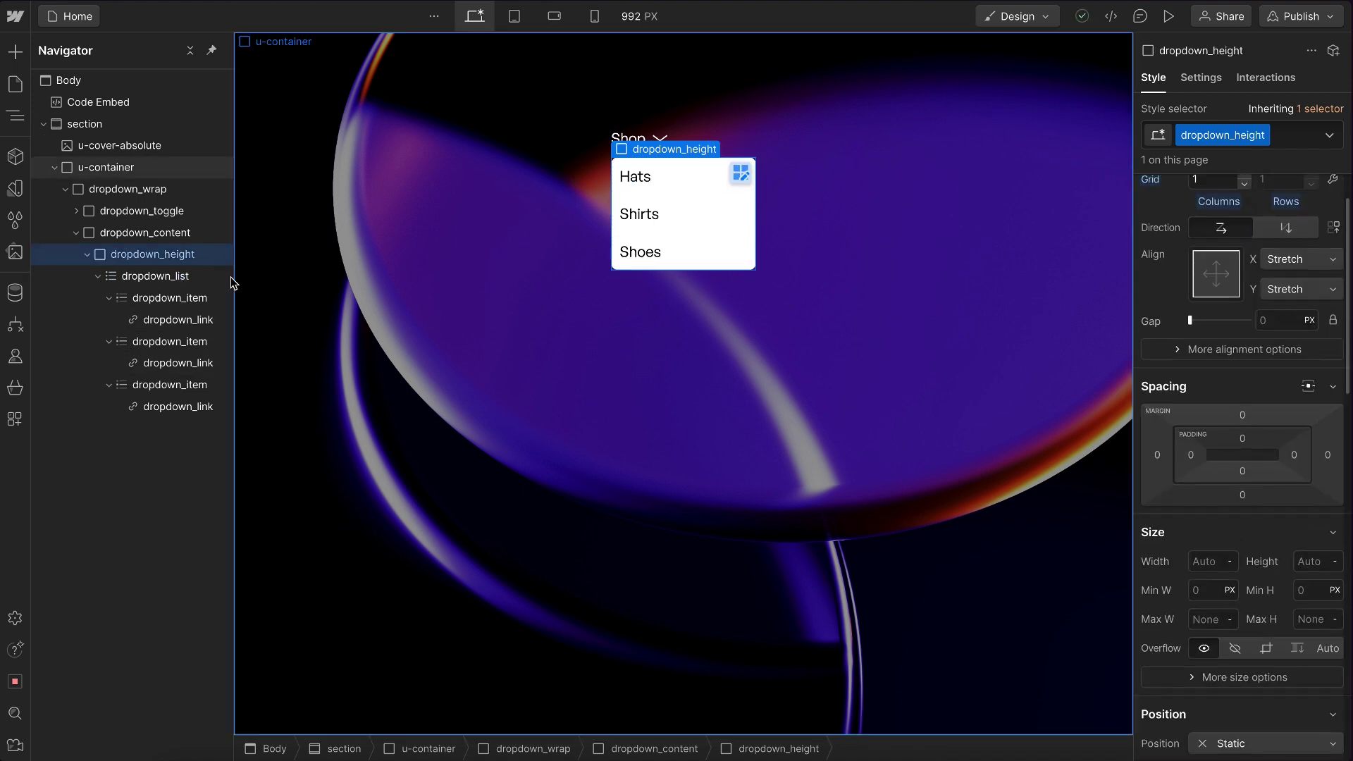
left_click(94, 277)
left_click(157, 277)
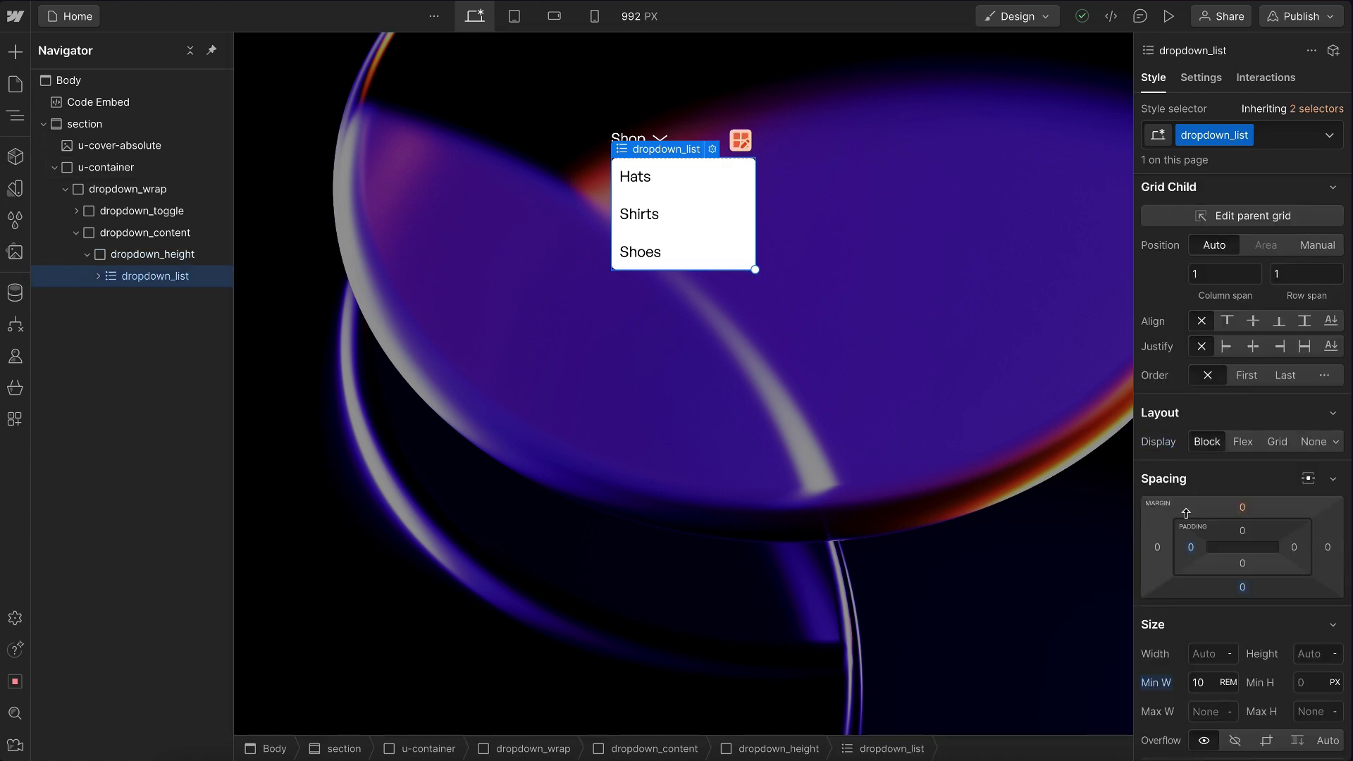
scroll(1280, 539, "down", 3)
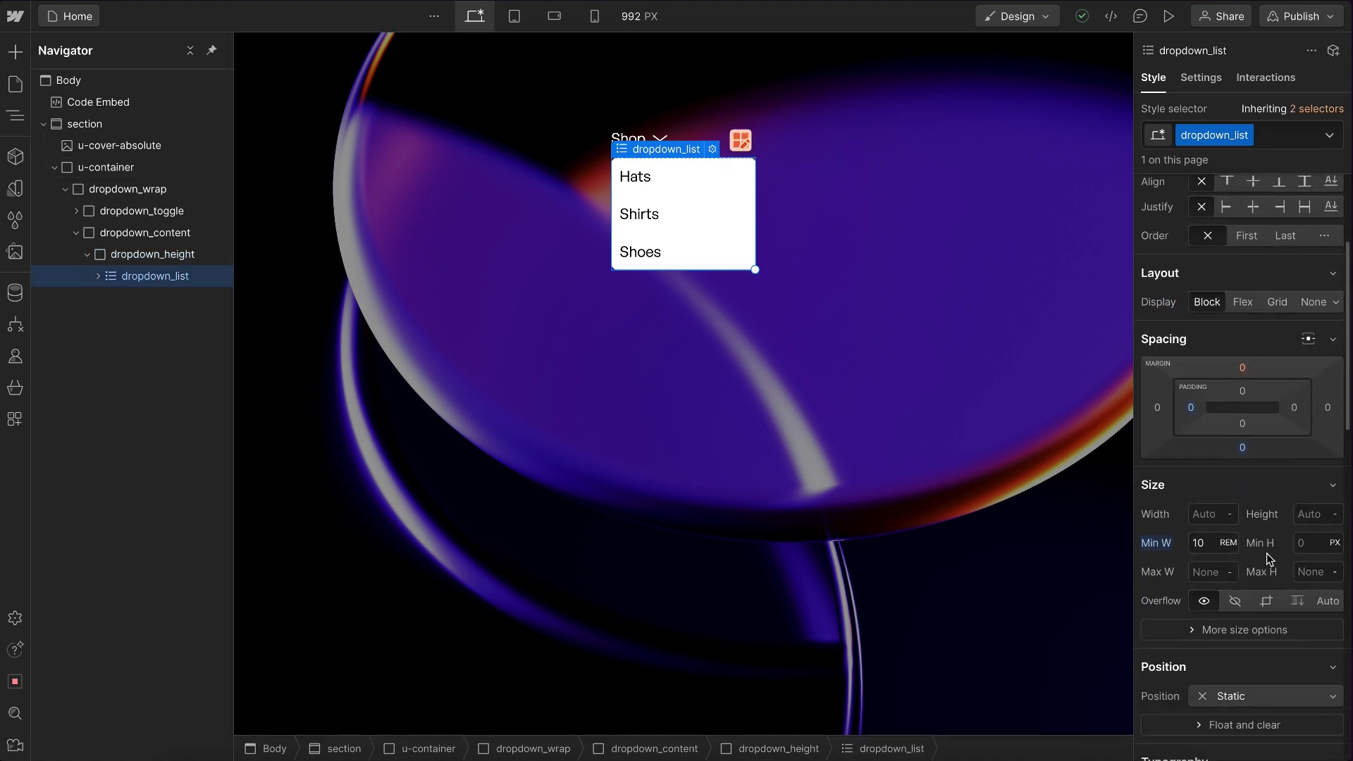
left_click(1235, 601)
- Select dropdown_height and scroll down to its Effects transitions
left_click(188, 255)
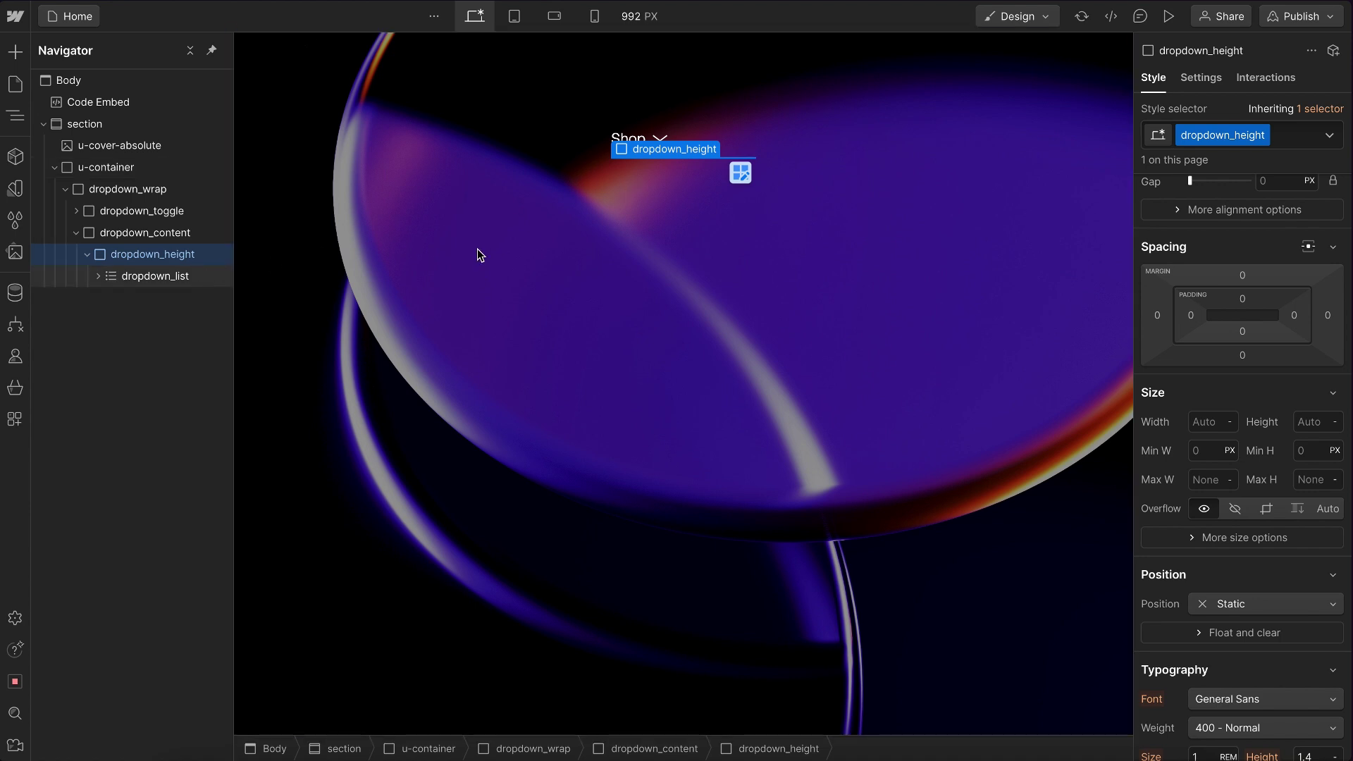
scroll(1251, 402, "down", 6)
scroll(1251, 401, "down", 15)
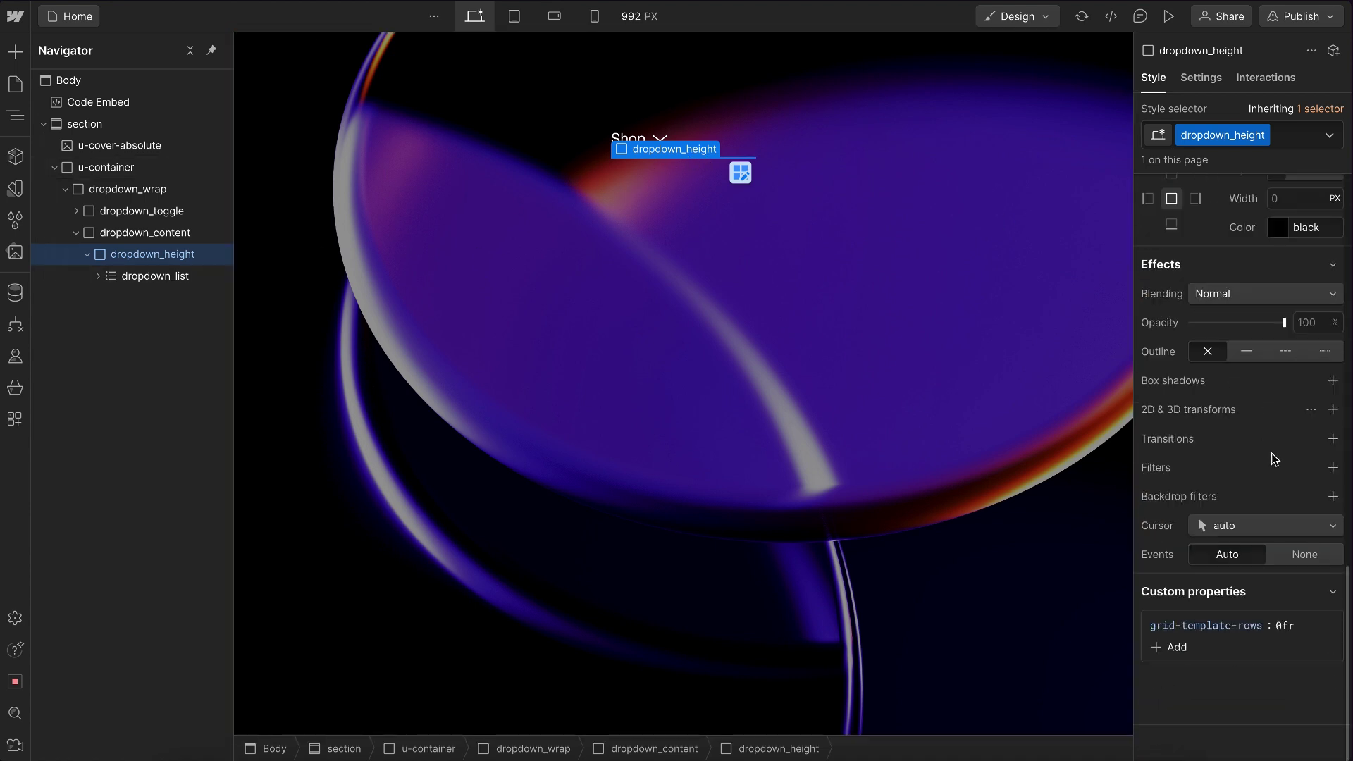
- Add a dropdown_height transition on All Properties with a 400 ms duration
left_click(1332, 438)
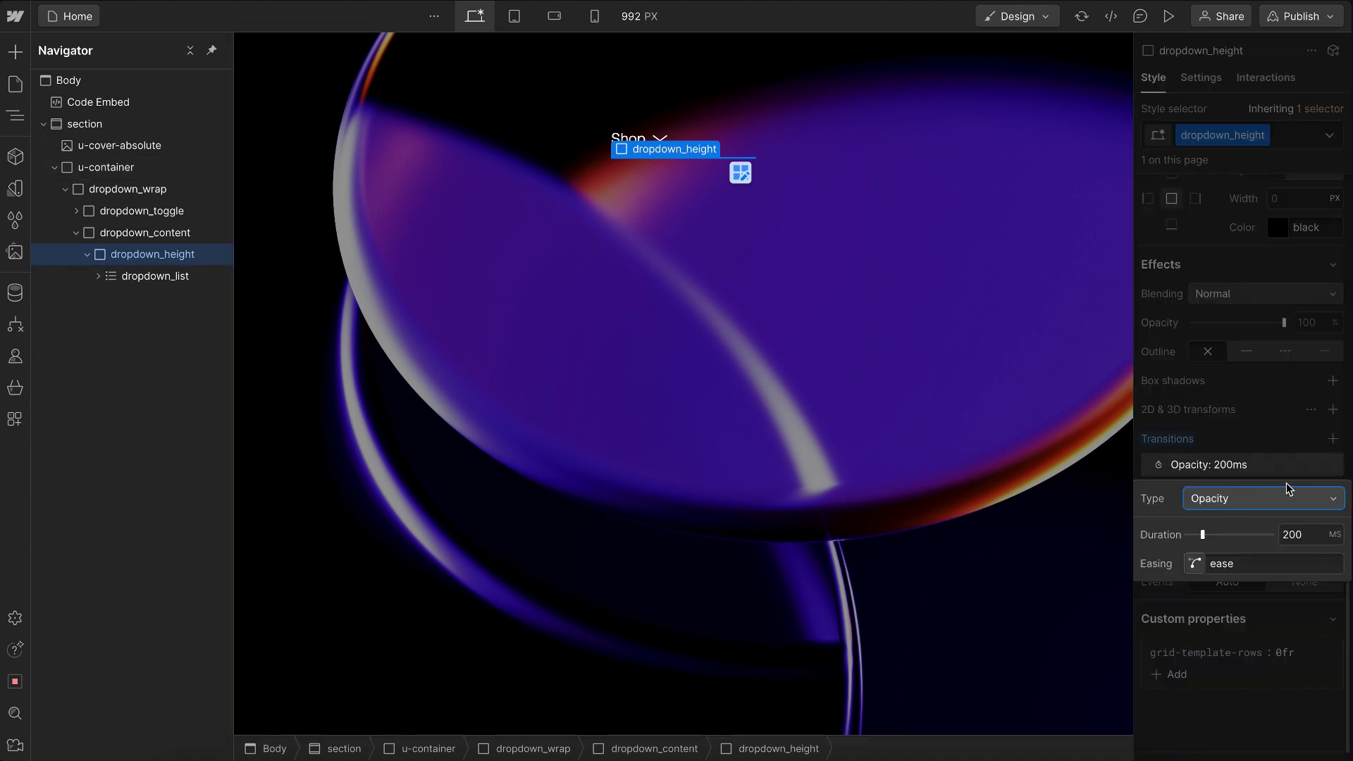
left_click(1254, 500)
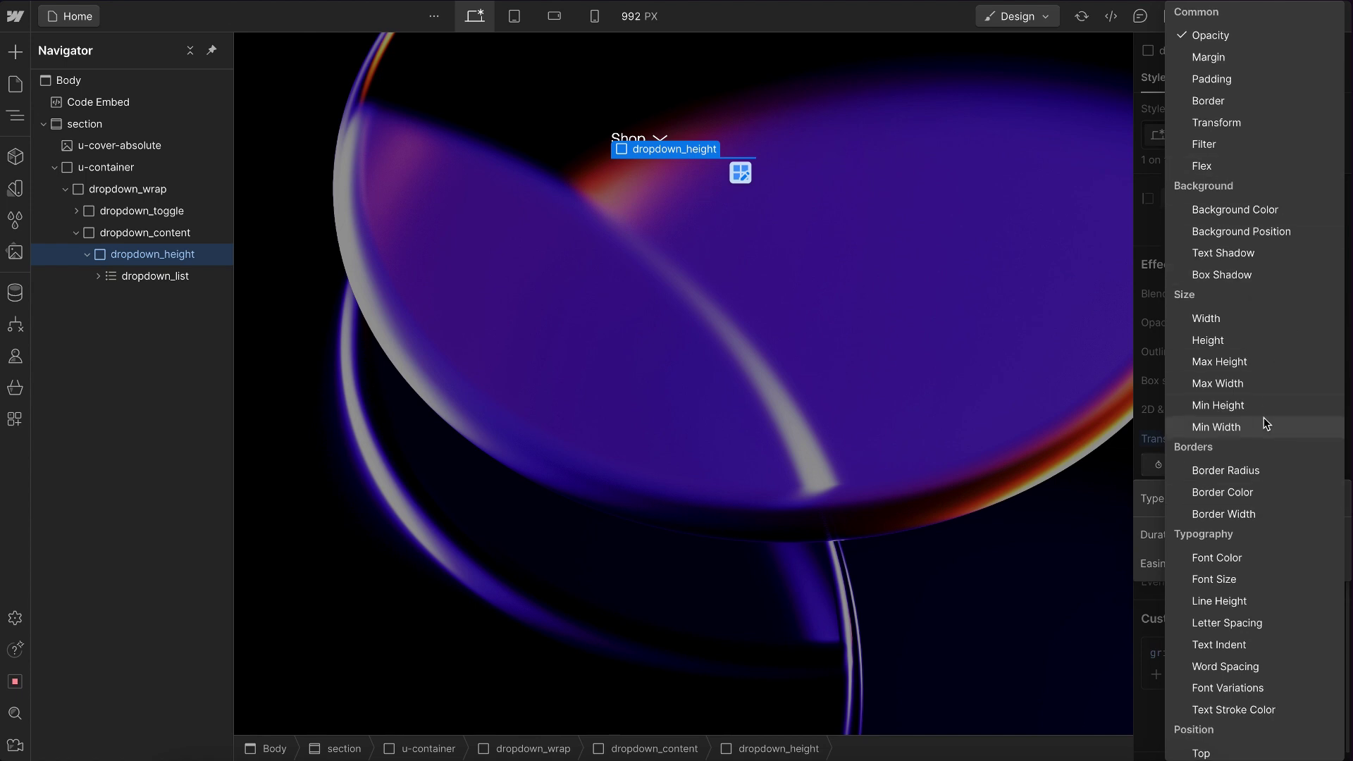
scroll(1264, 424, "down", 5)
left_click(1254, 749)
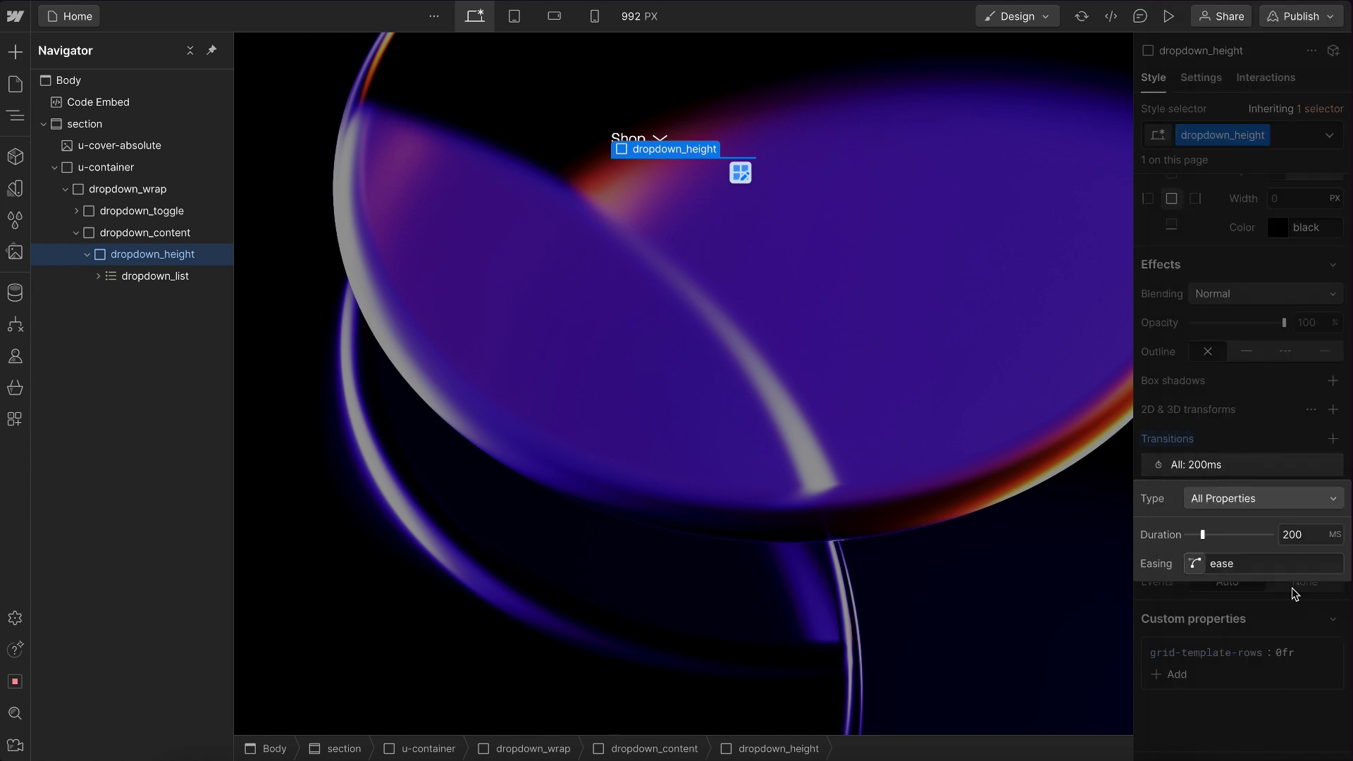
left_click(1308, 540)
type("4")
left_click(1301, 686)
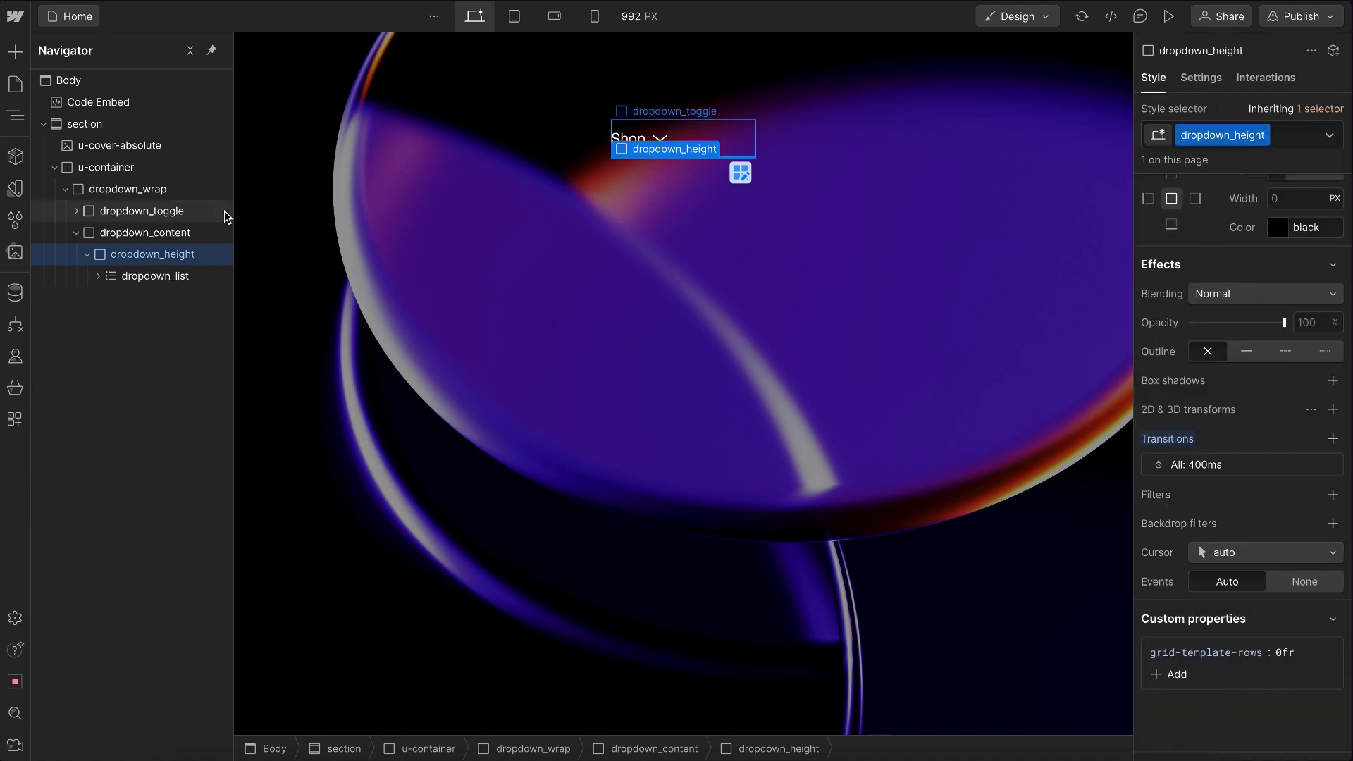
- Add '.dropdown_wrap:hover .dropdown_height { grid-template-rows: 1fr; }' to the Code Embed and save
double_click(154, 105)
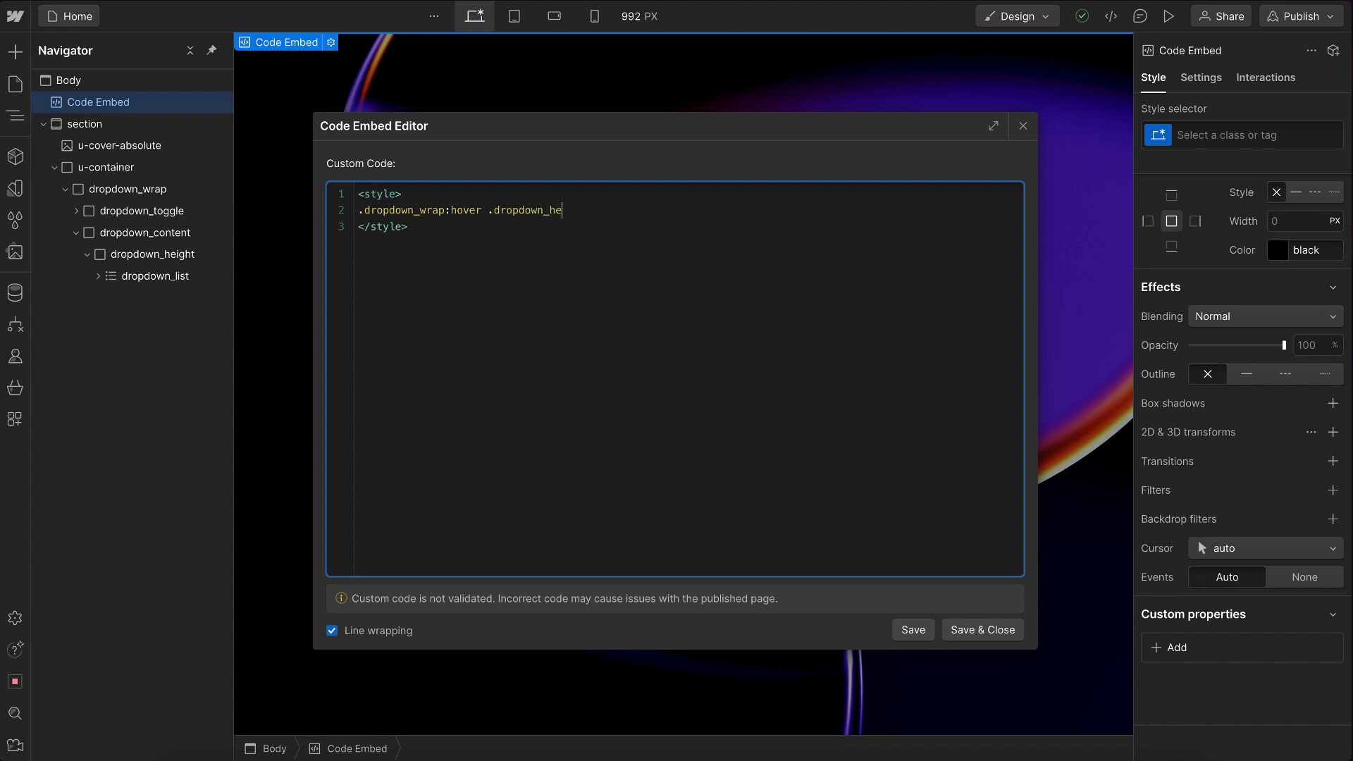
key("Return")
key("Return")
type("grid-templa")
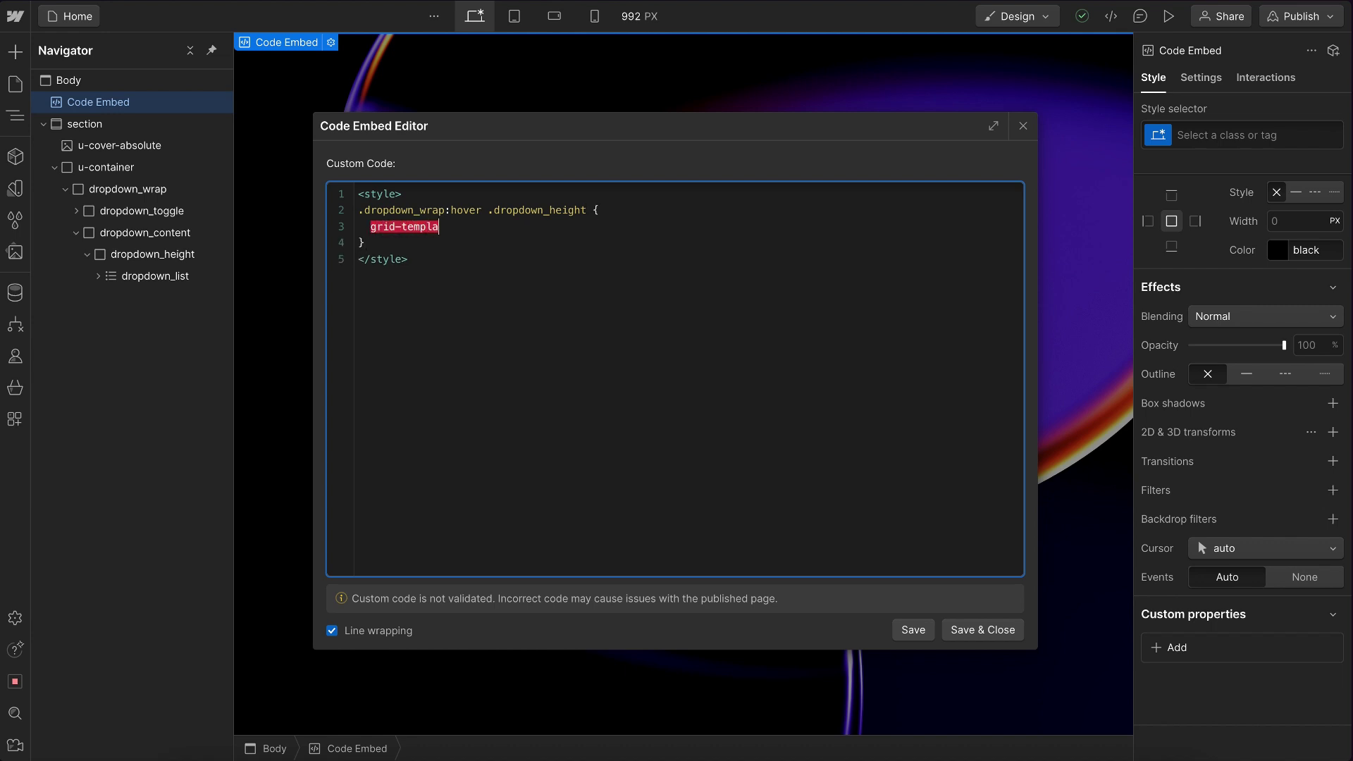
type("te-rows: 1fr;")
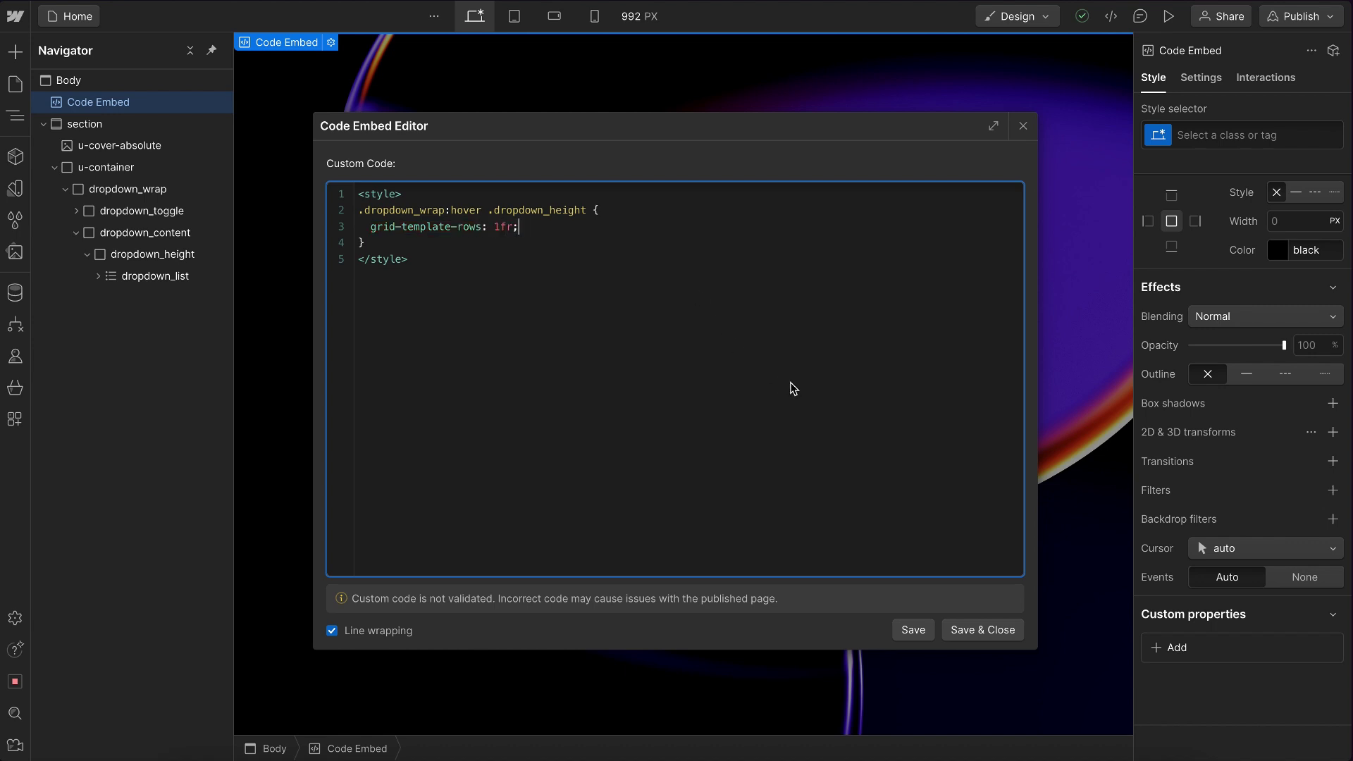
left_click(967, 630)
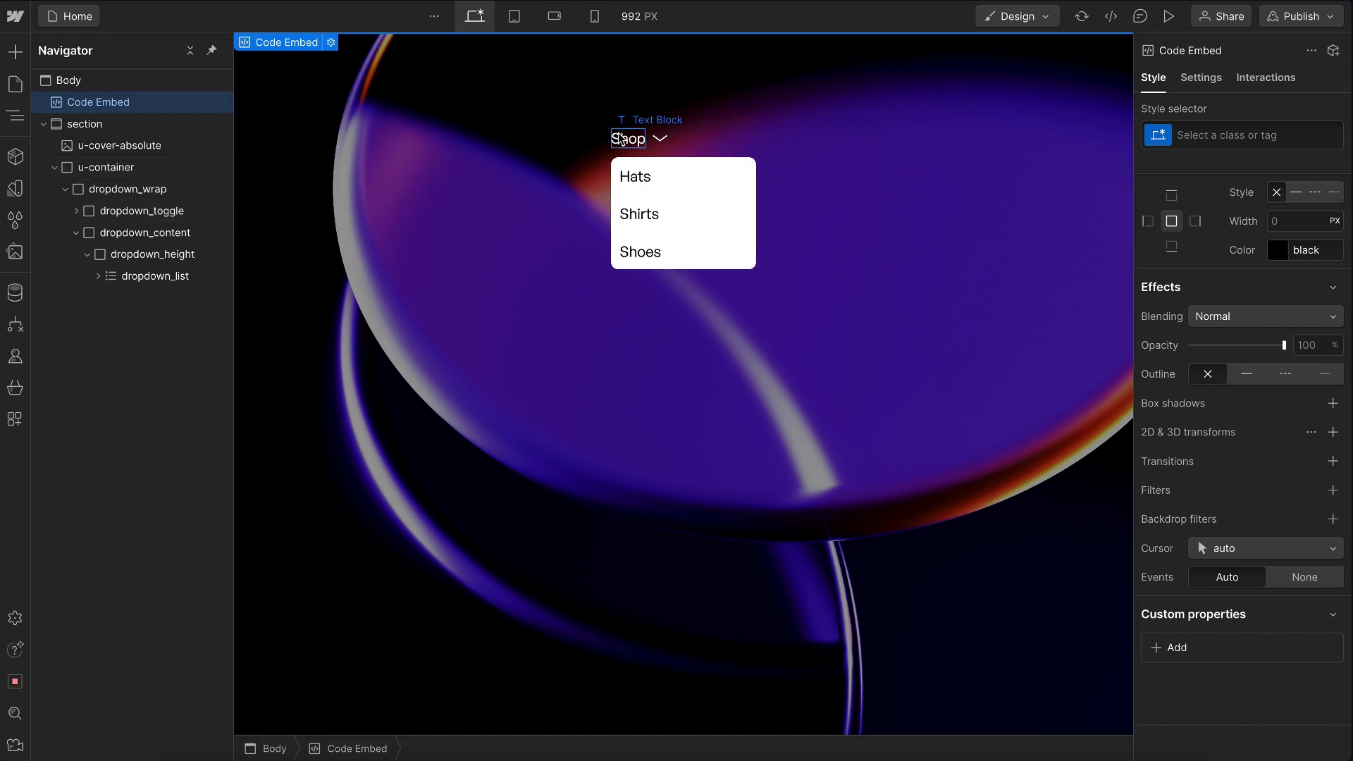
- Duplicate the Shop dropdown_wrap with Ctrl+D
left_click(65, 188)
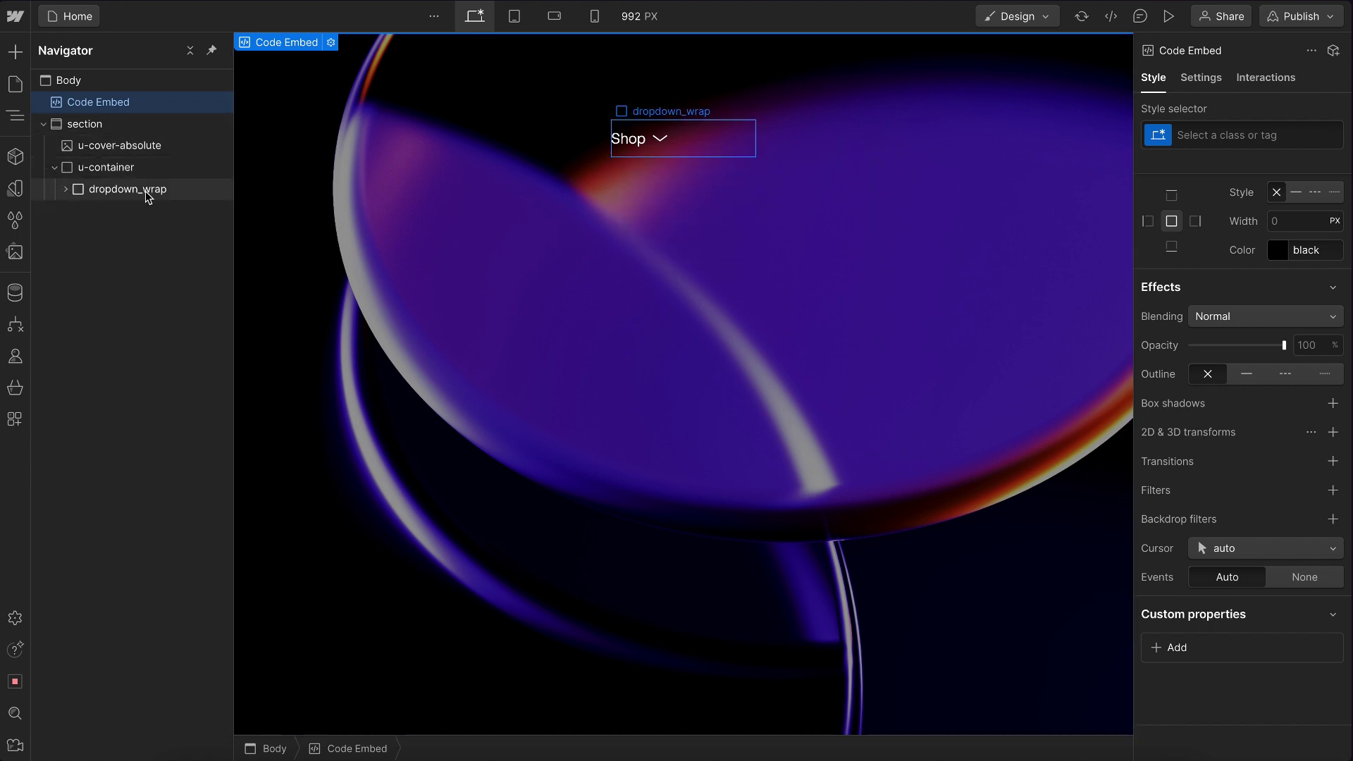
left_click(148, 196)
key("ctrl+d")
- Make u-container a vertical flex column aligned to the top
left_click(139, 171)
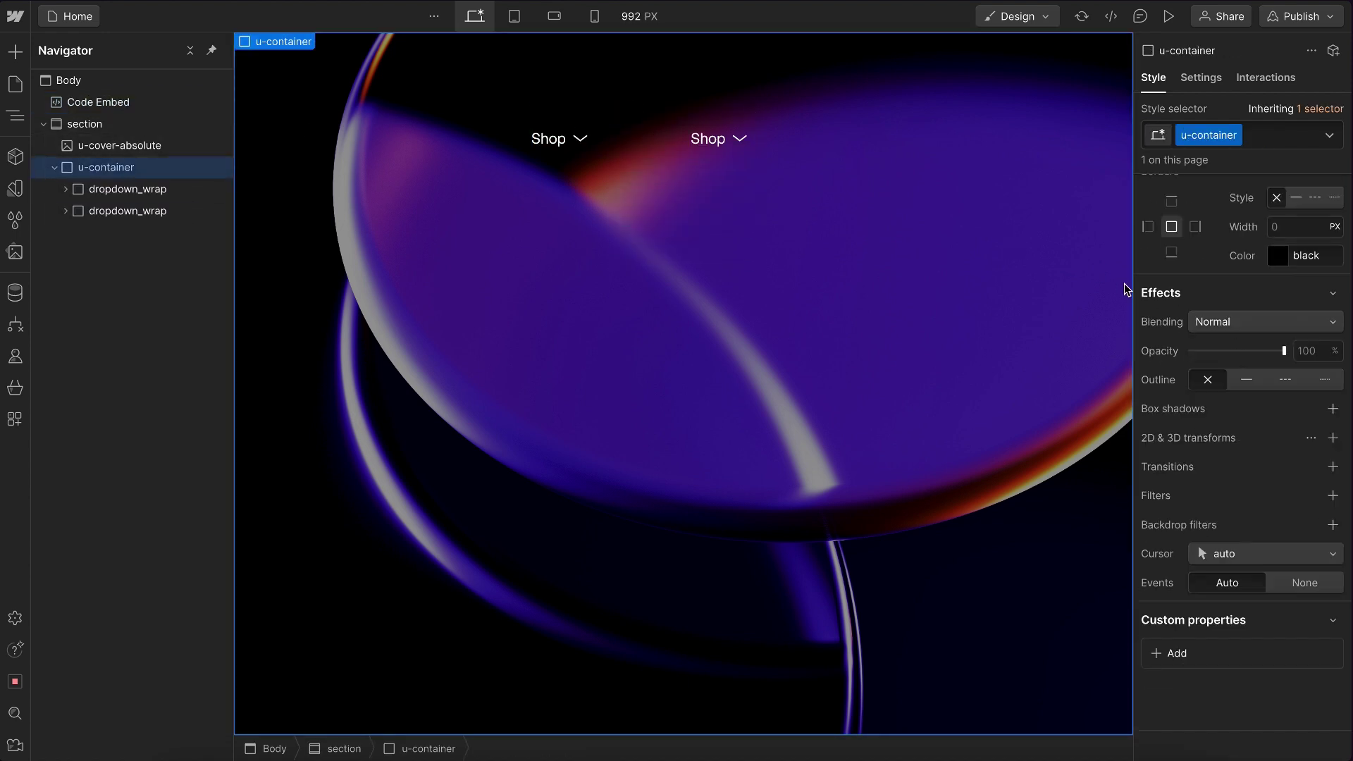
left_click(1266, 250)
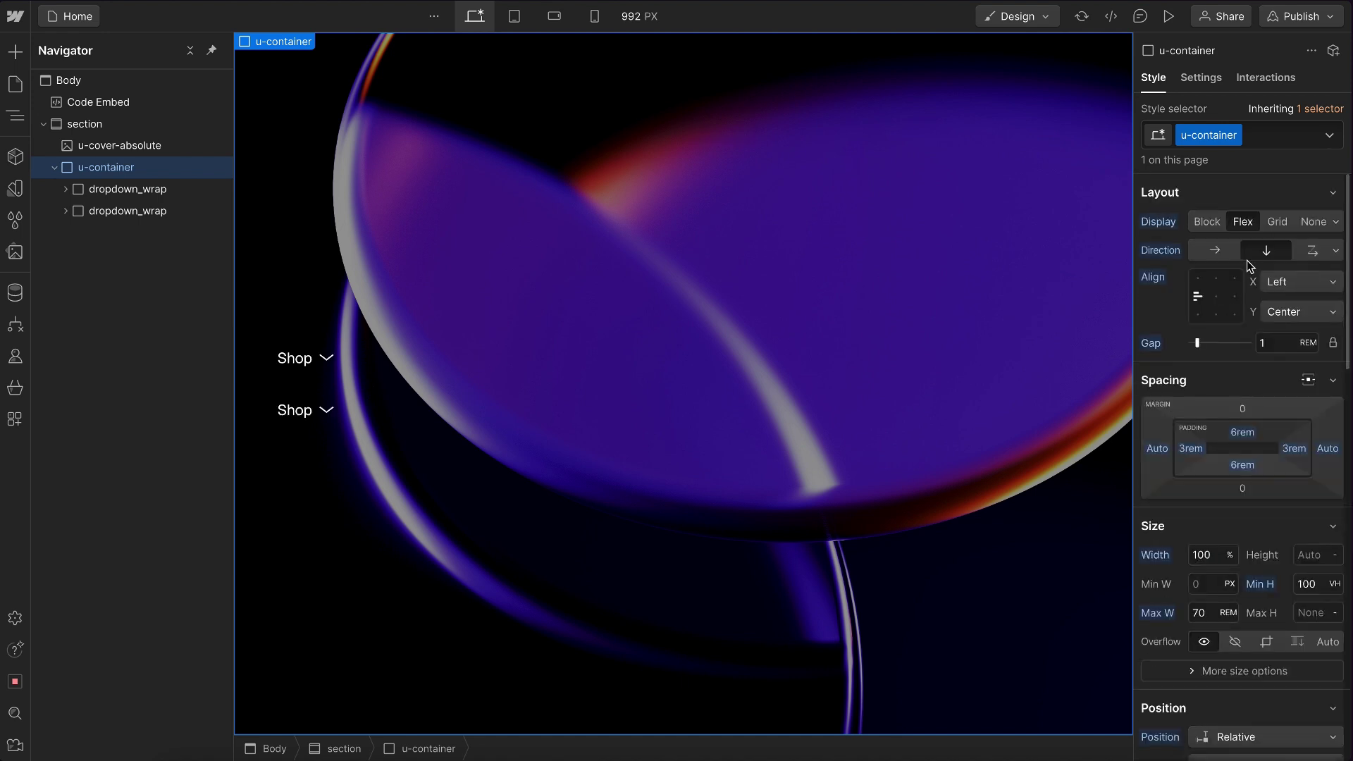
left_click(1199, 278)
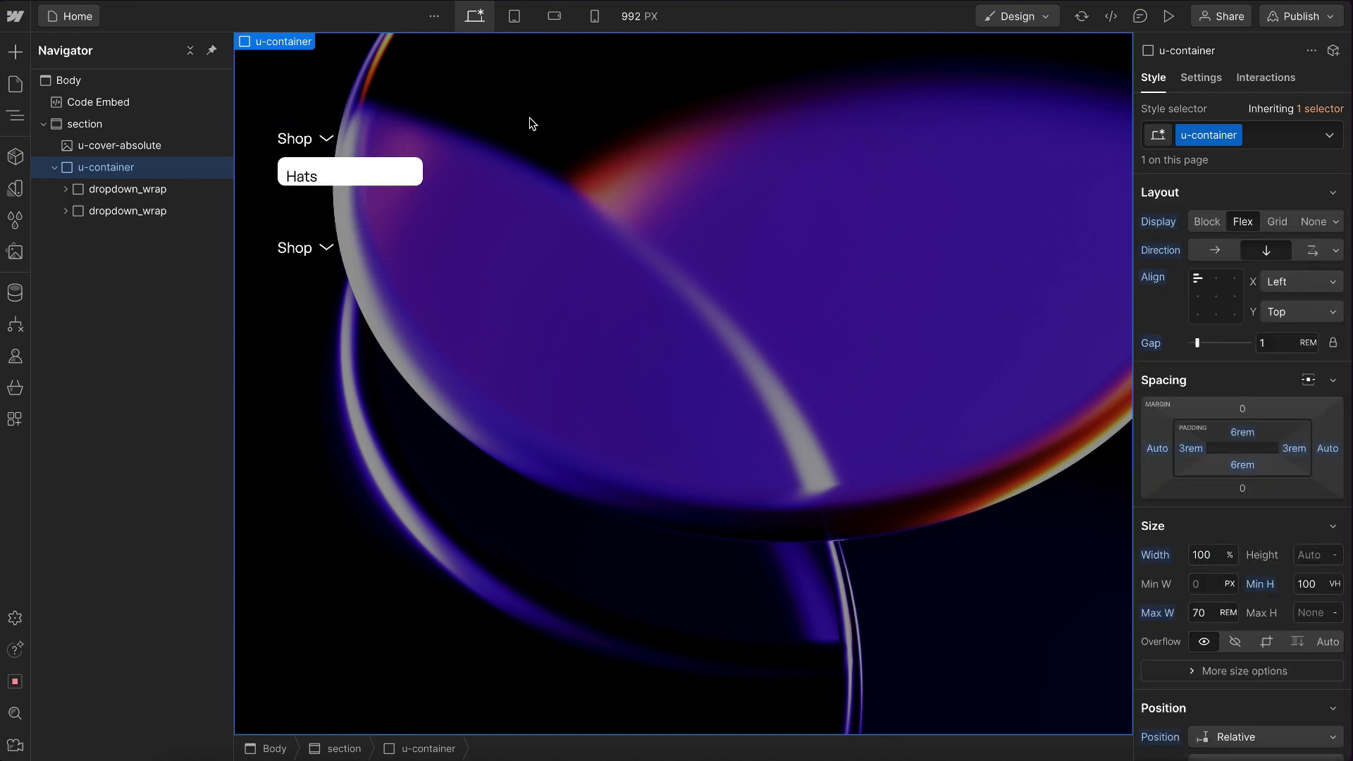
- Select the dropdown_content element inside the first dropdown_wrap
mouse_move(346, 138)
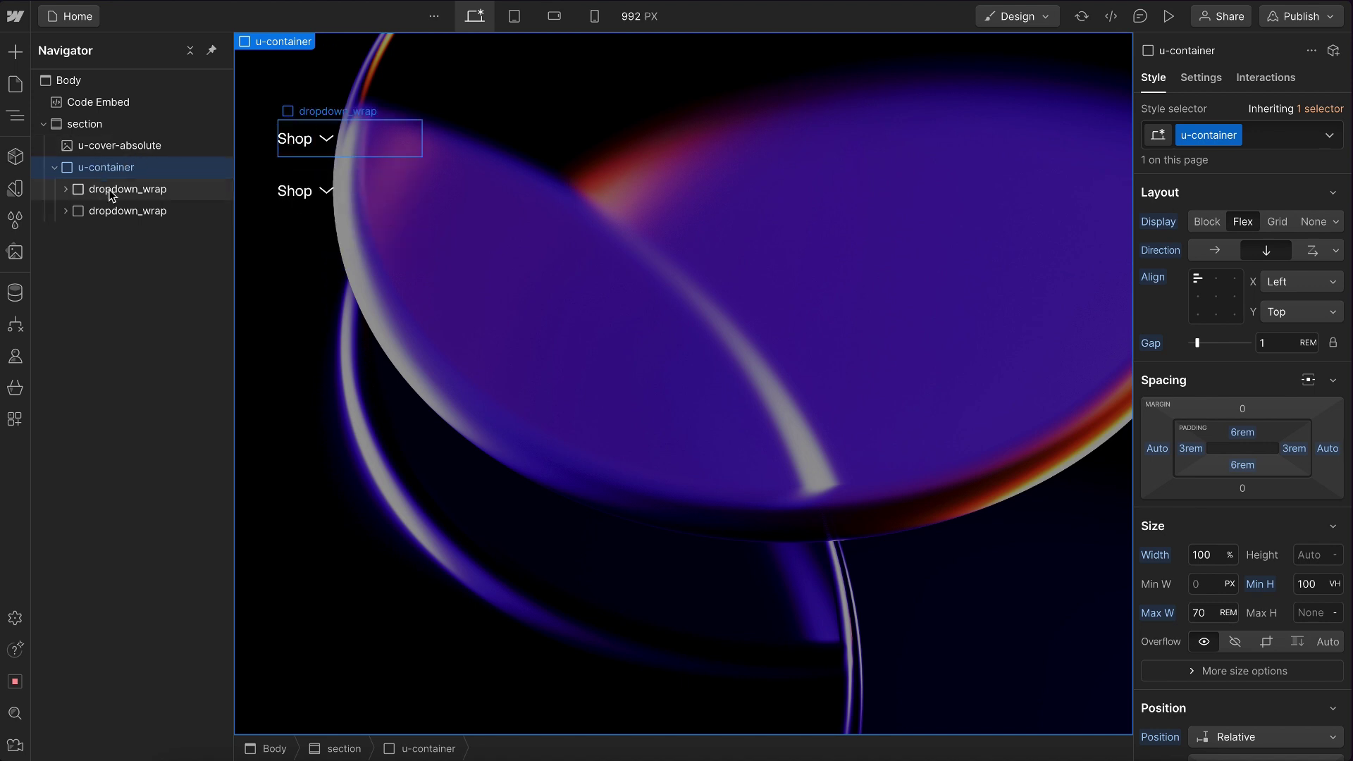
left_click(378, 142)
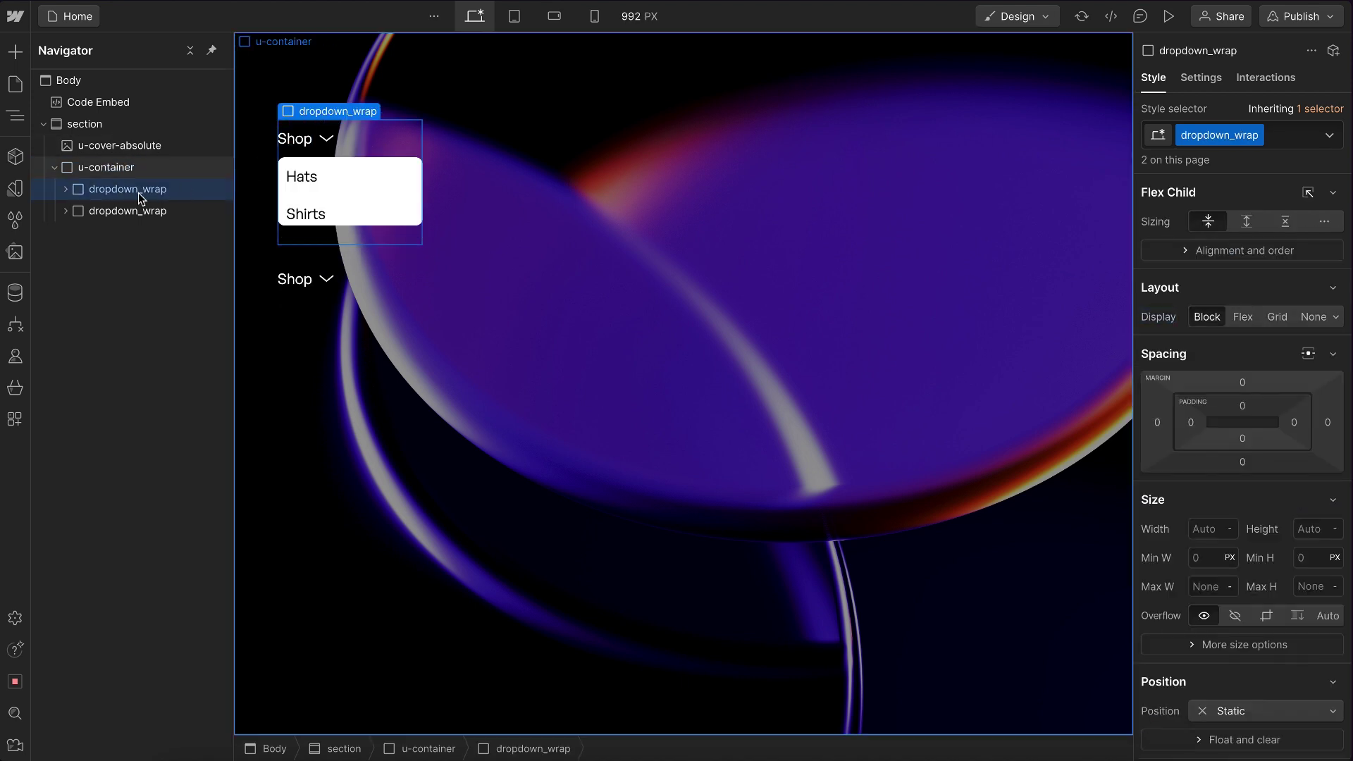
left_click(65, 189)
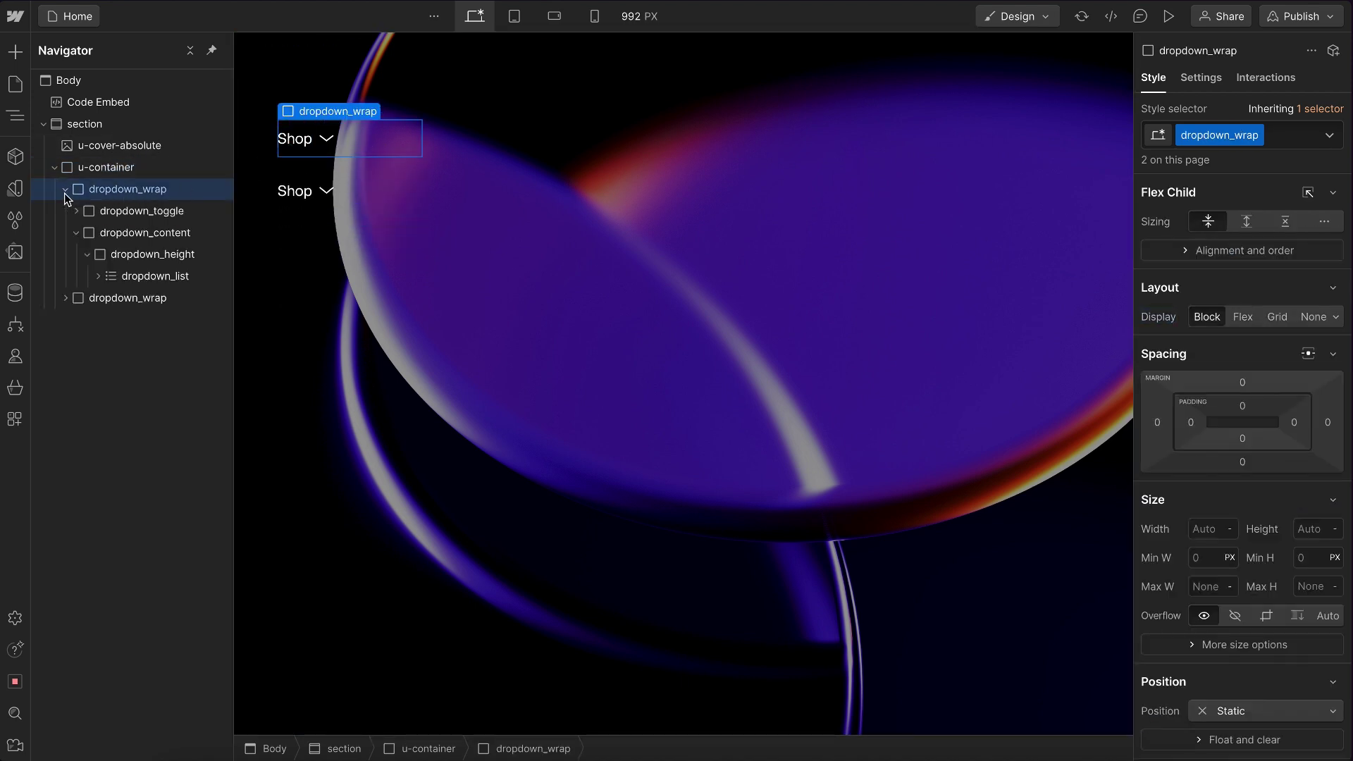
left_click(120, 234)
- Set dropdown_content's Position to Relative
scroll(1235, 521, "down", 2)
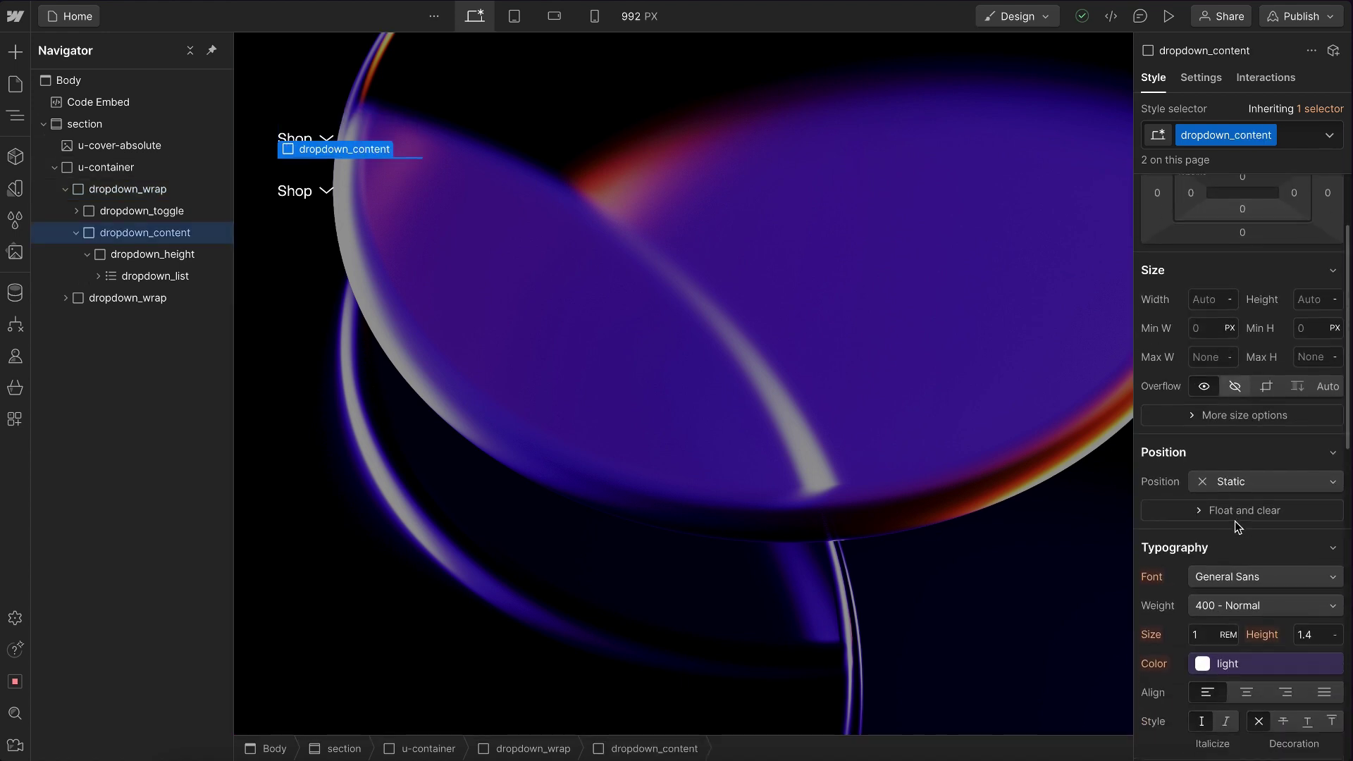
left_click(1229, 472)
left_click(1237, 494)
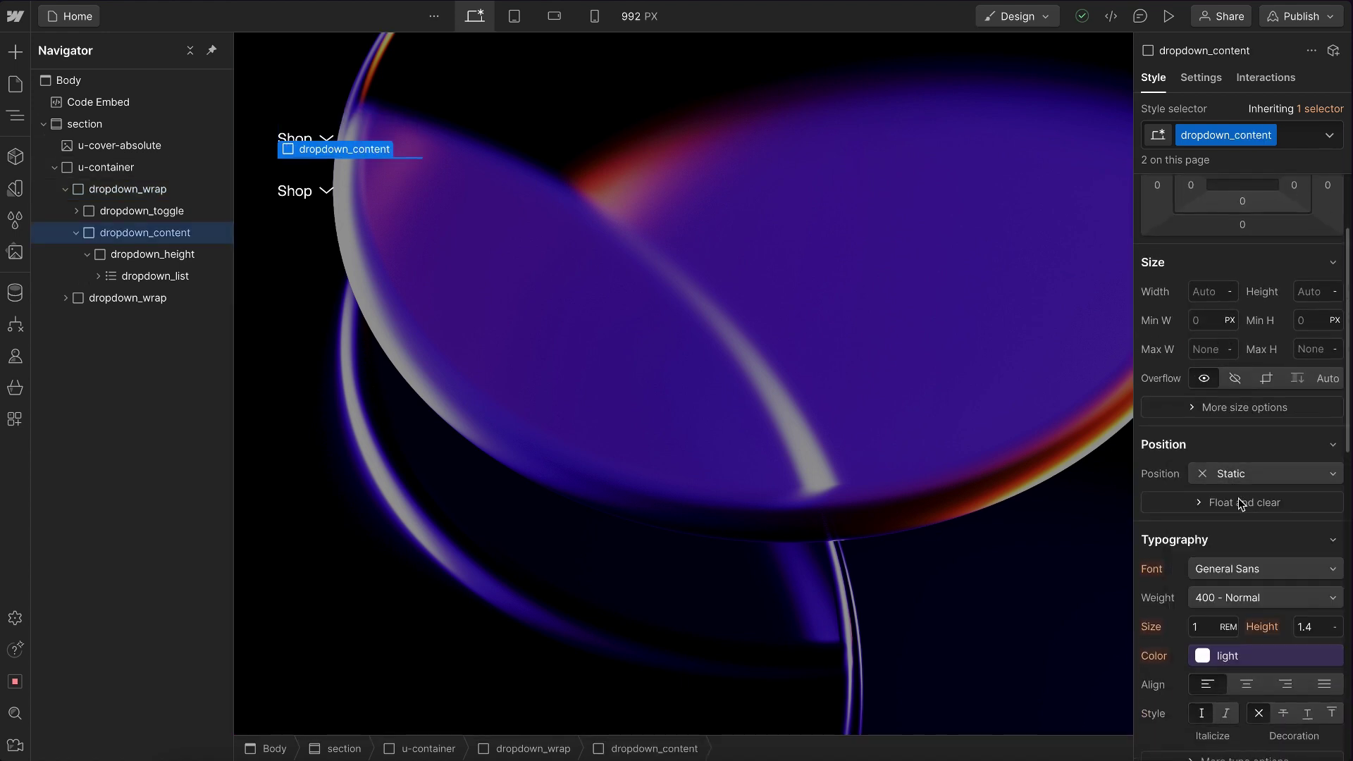
- Set dropdown_height's Position to Absolute, pinned to the top-left
left_click(187, 255)
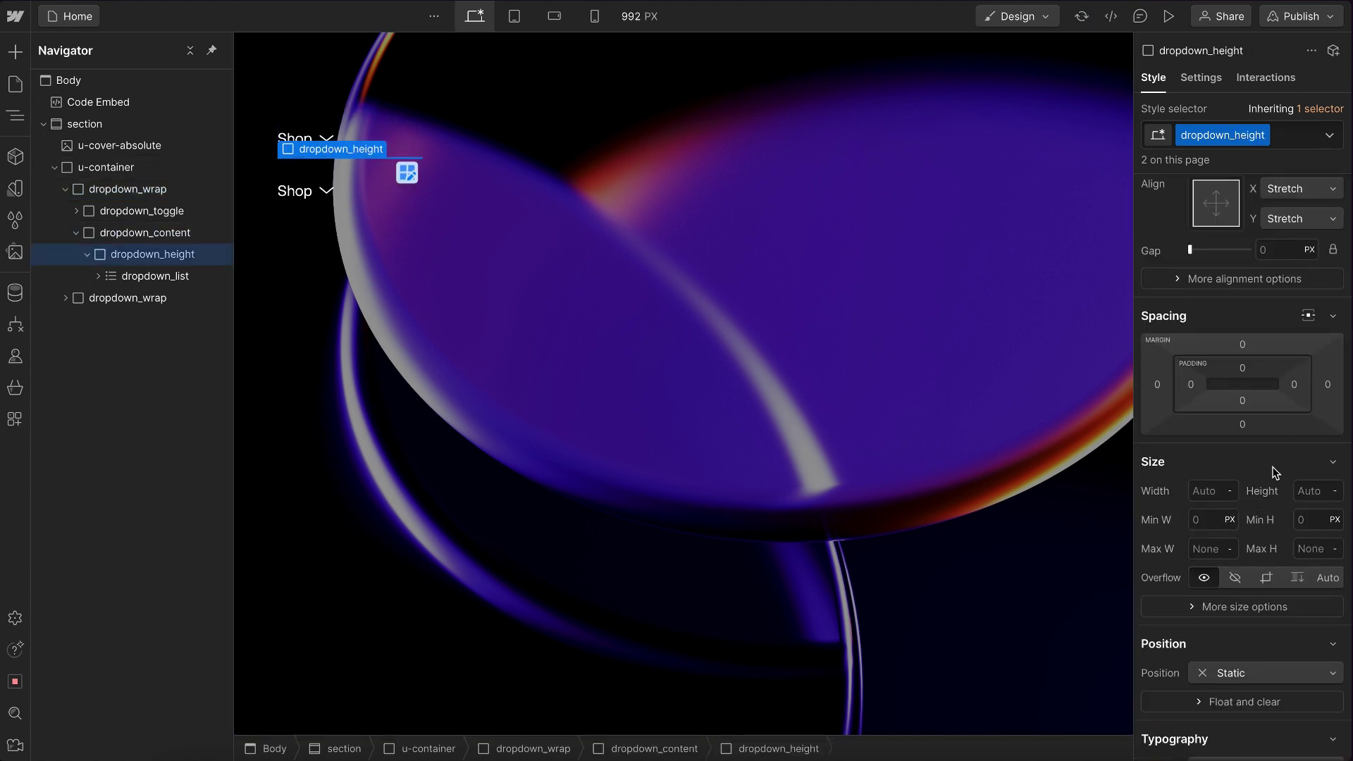
scroll(1253, 654, "down", 1)
left_click(1240, 575)
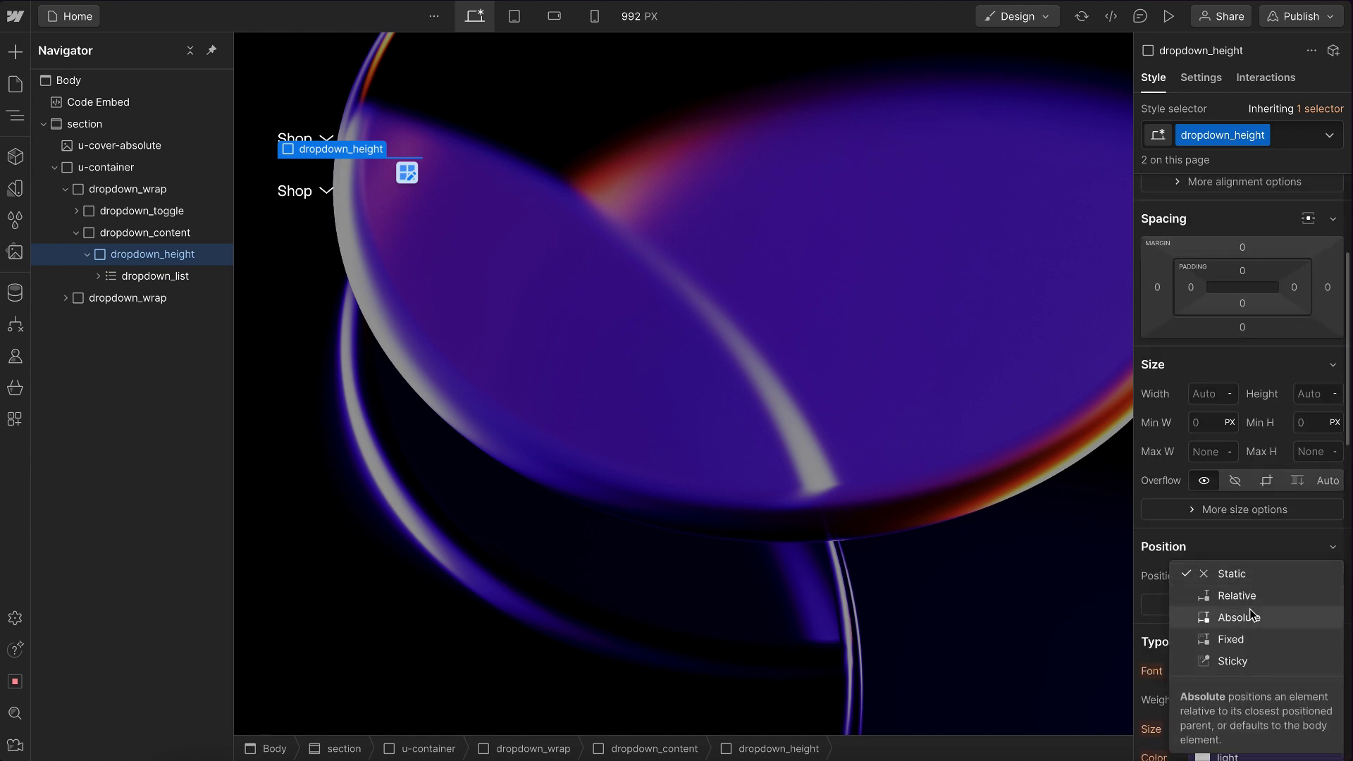
left_click(1238, 615)
left_click(1196, 601)
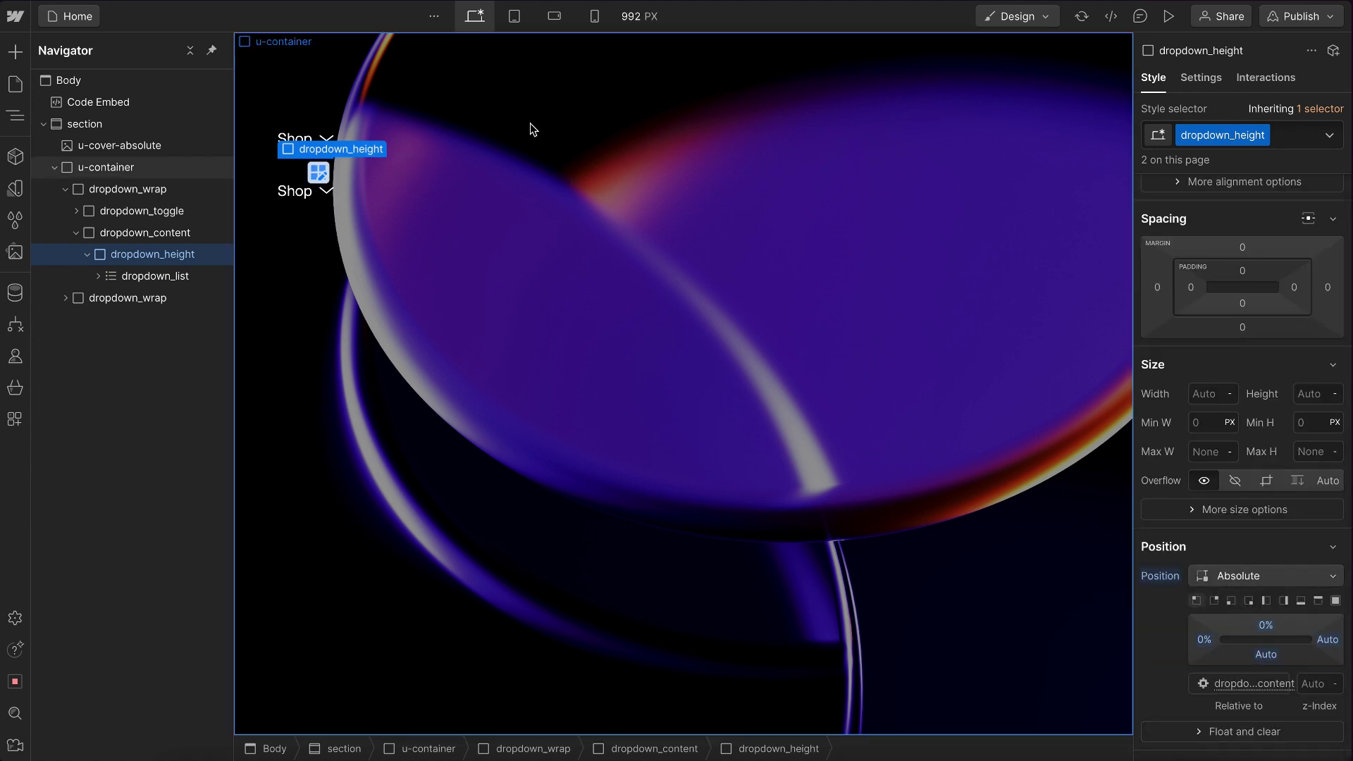
- Select the u-container holding both Shop menus
left_click(188, 234)
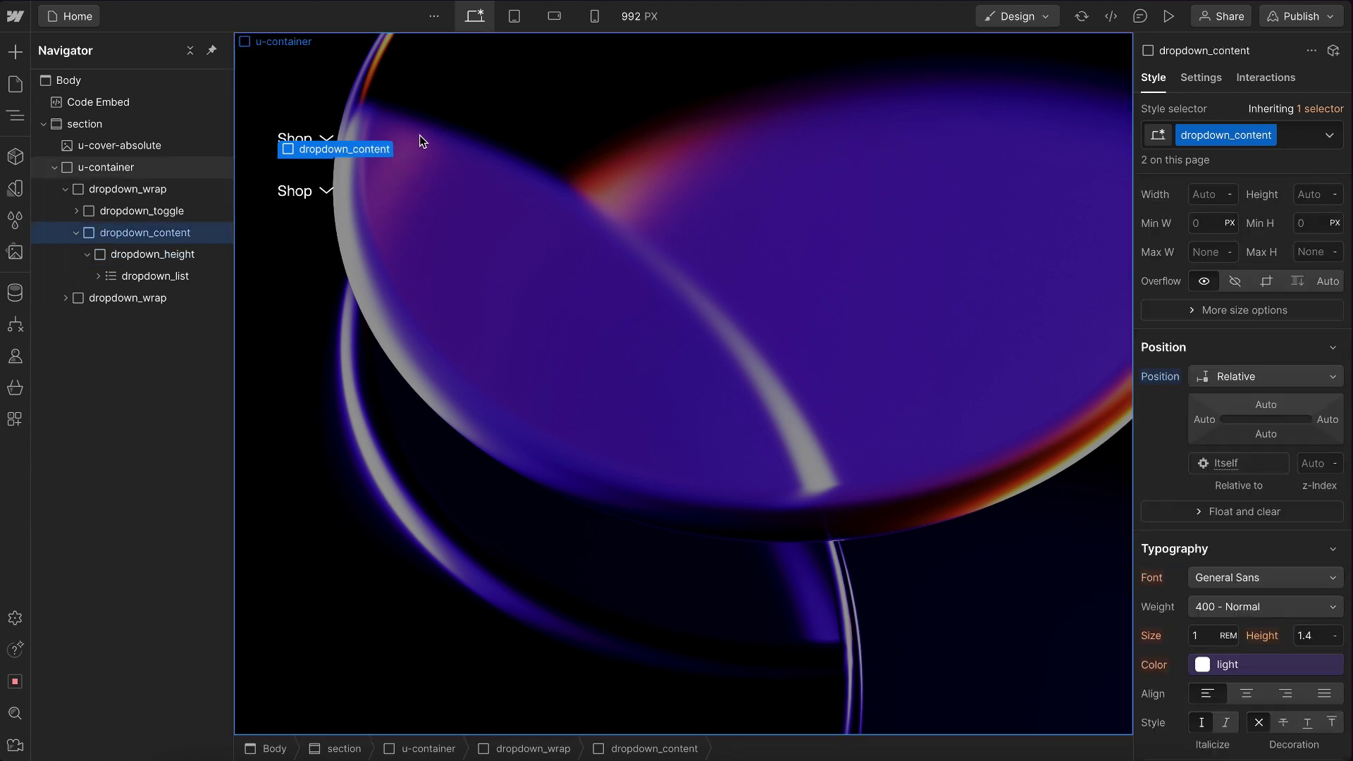
left_click(509, 112)
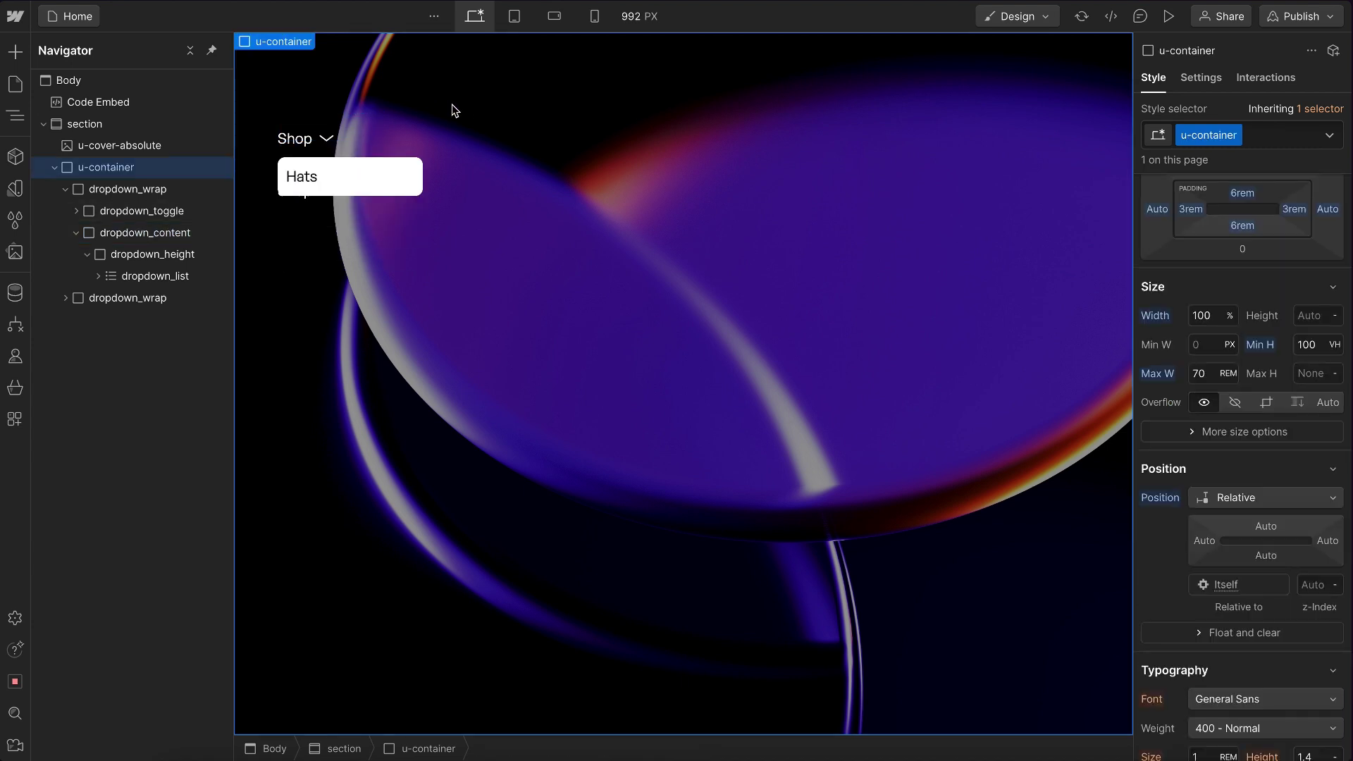
mouse_move(318, 133)
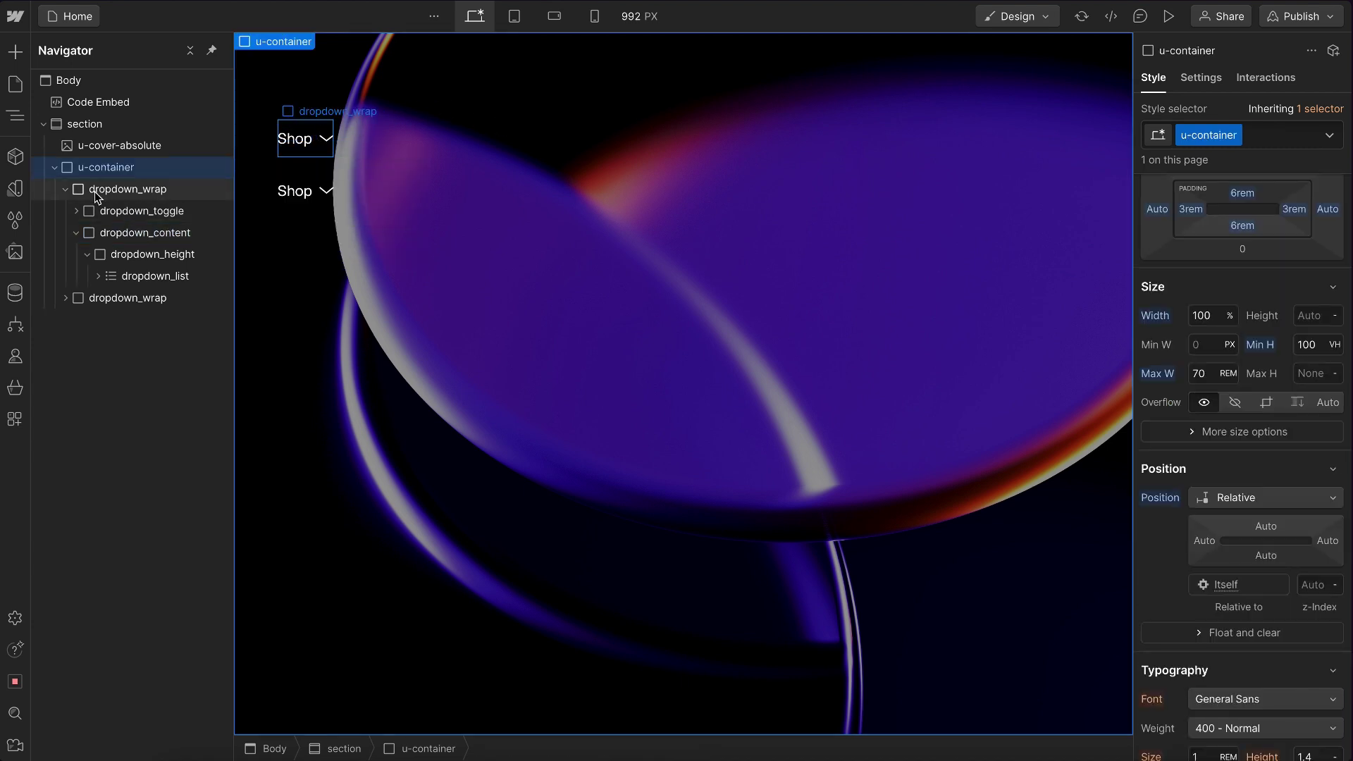
- Lay the Shop menus side by side with a 1.5 rem gap, centred, and preview
scroll(1243, 348, "up", 3)
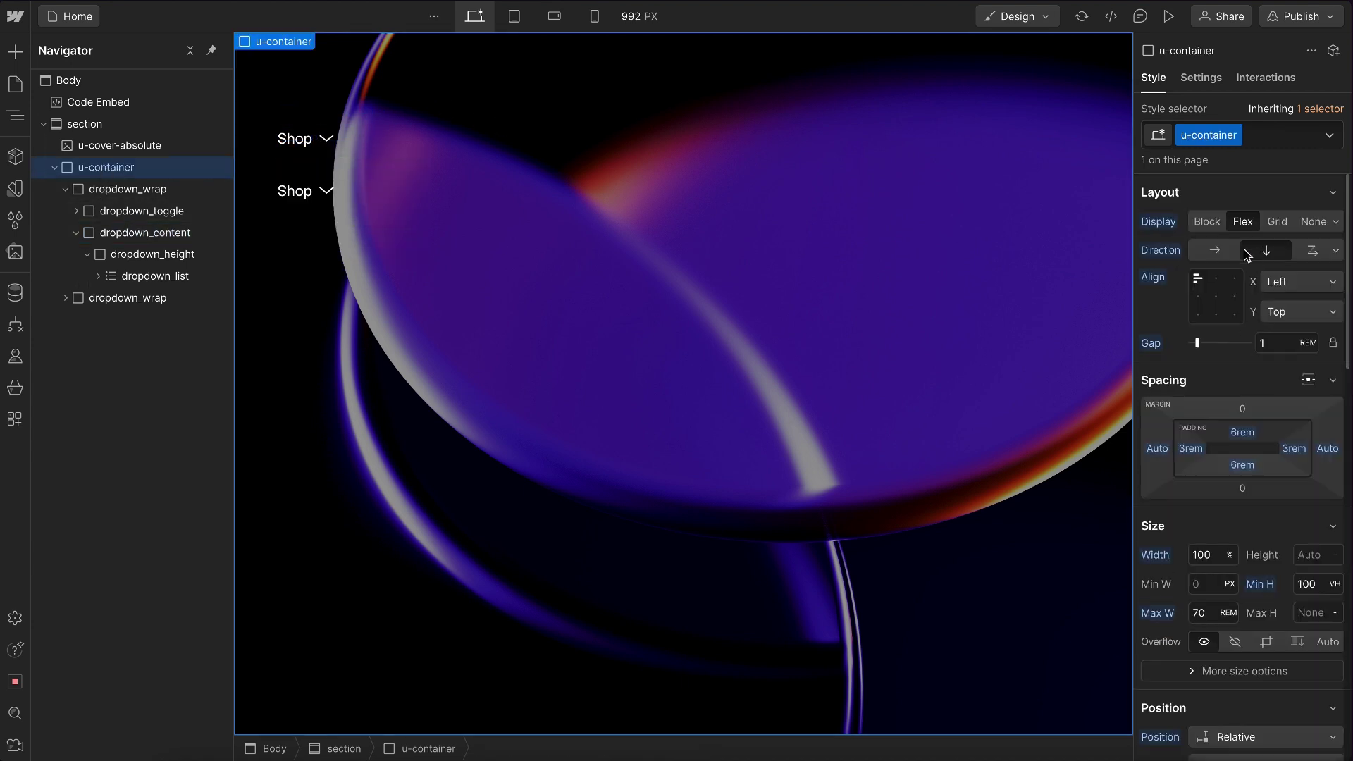
left_click(1215, 252)
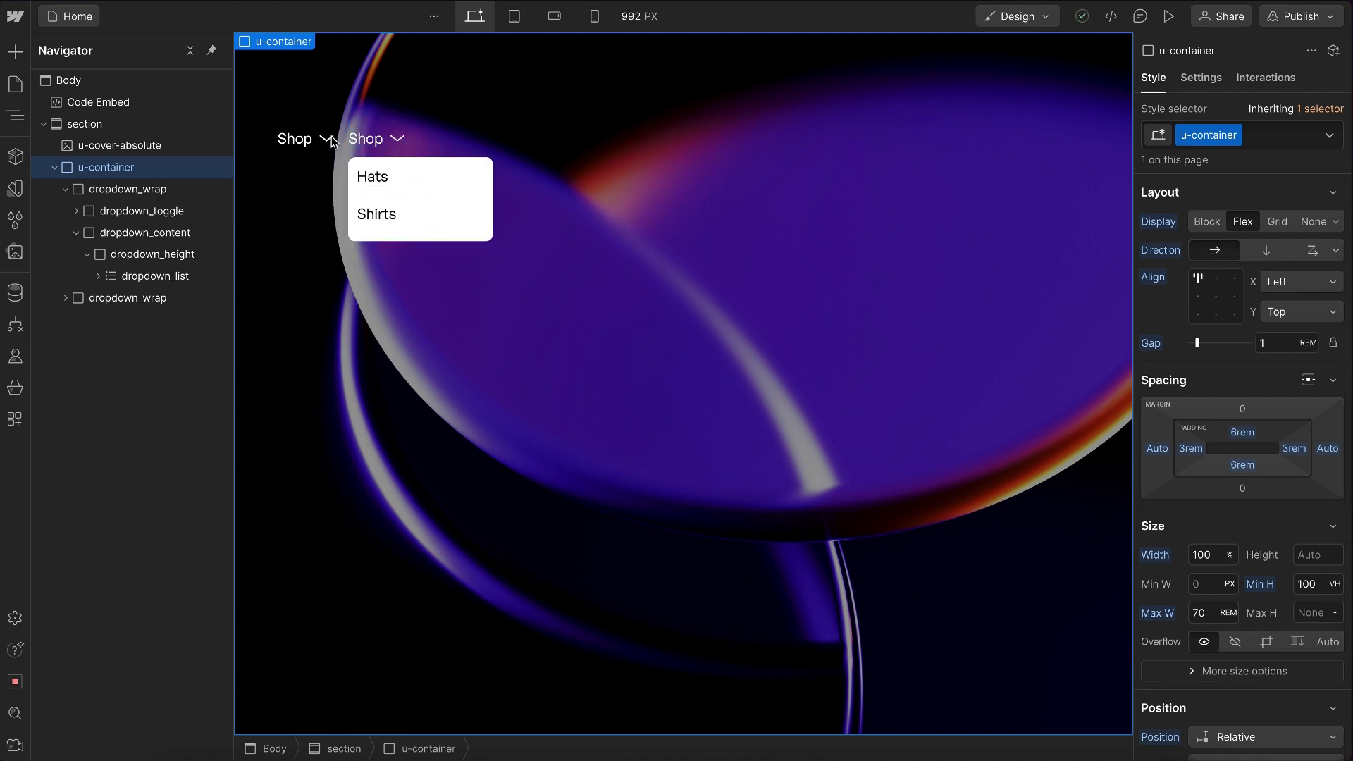
left_click(1275, 344)
type(".5")
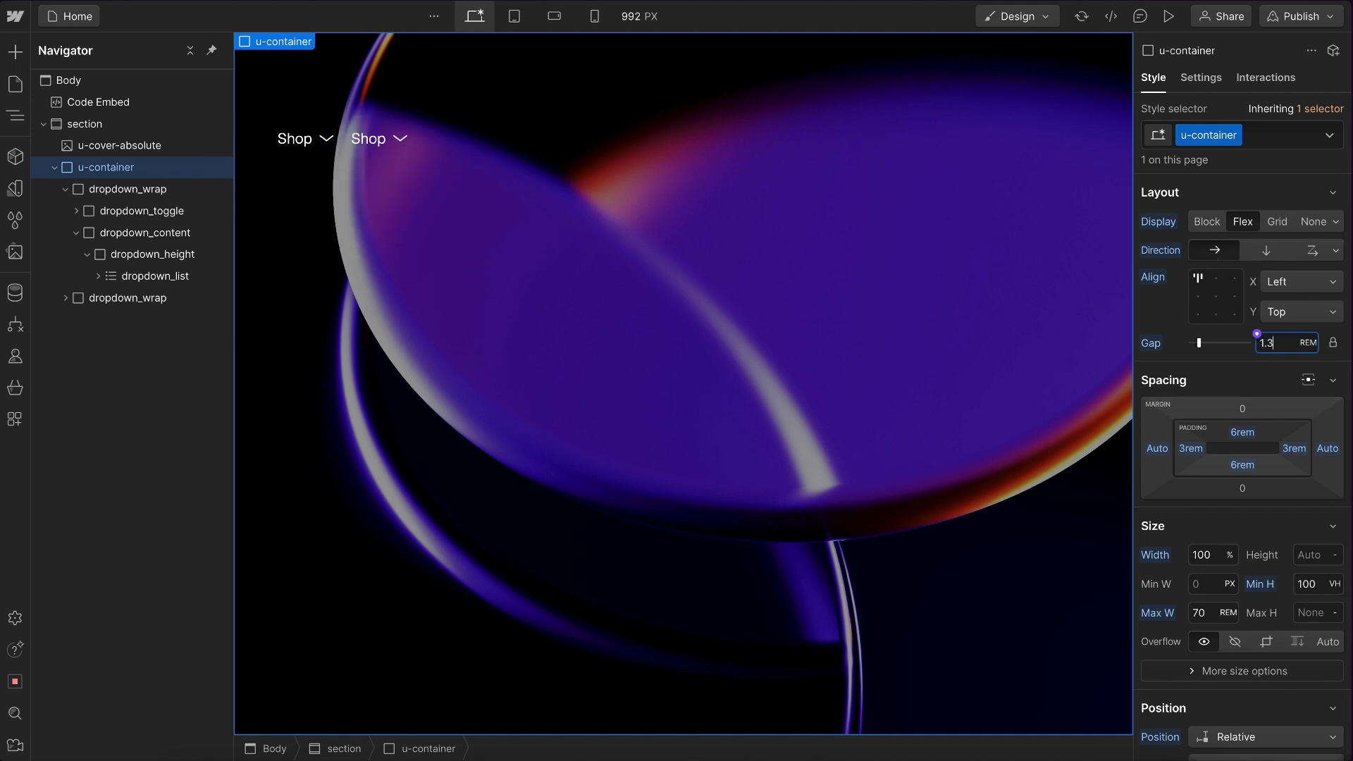
left_click(1216, 279)
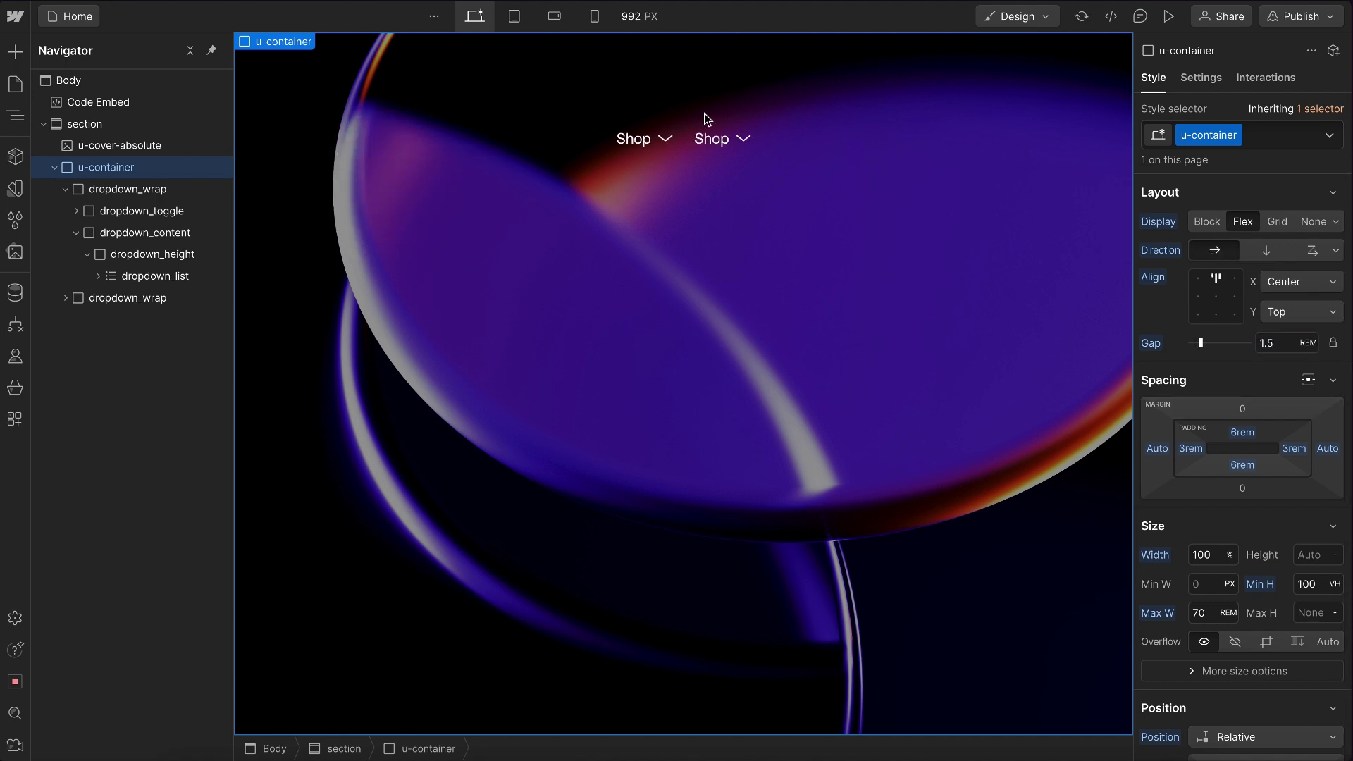
mouse_move(642, 143)
left_click(1168, 16)
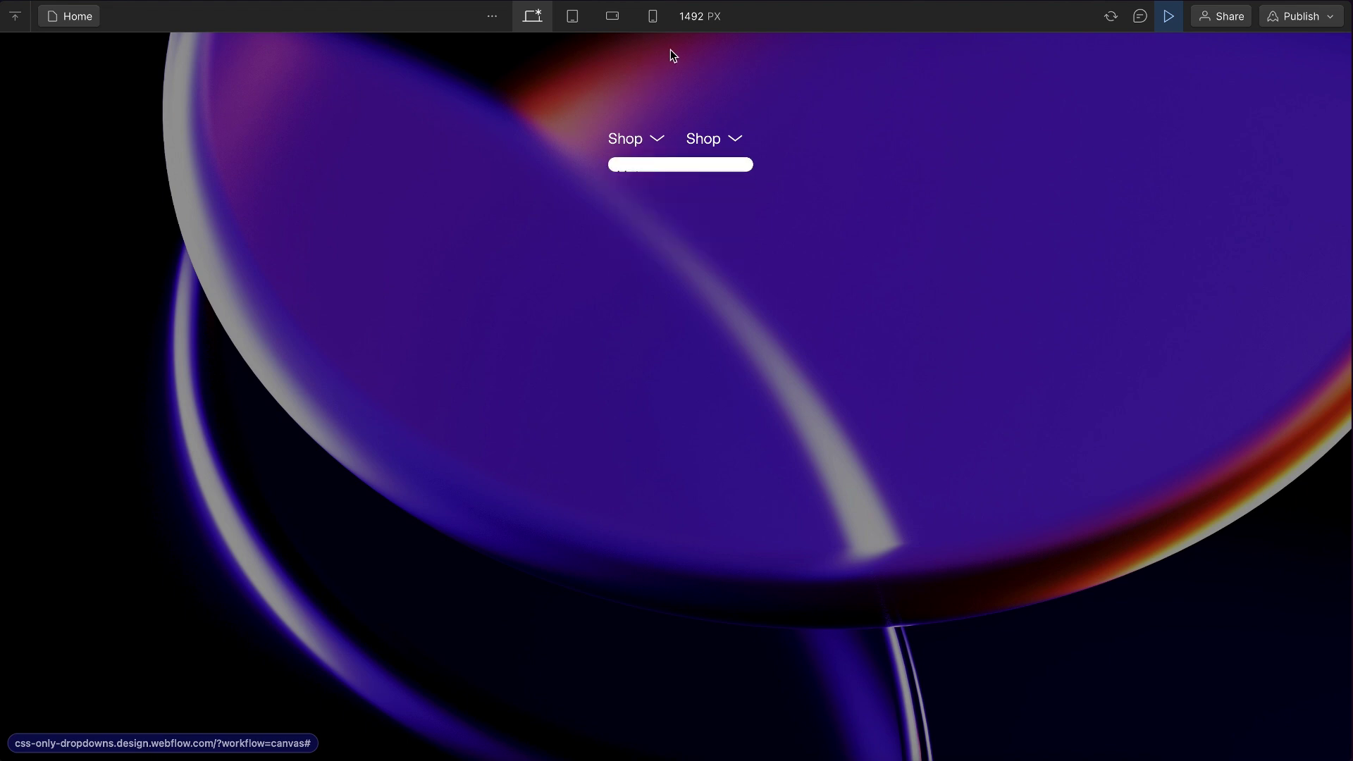
- Exit preview and add a '.dropdown_wrap:focus-within .dropdown_height' selector beside the hover one
left_click(1166, 21)
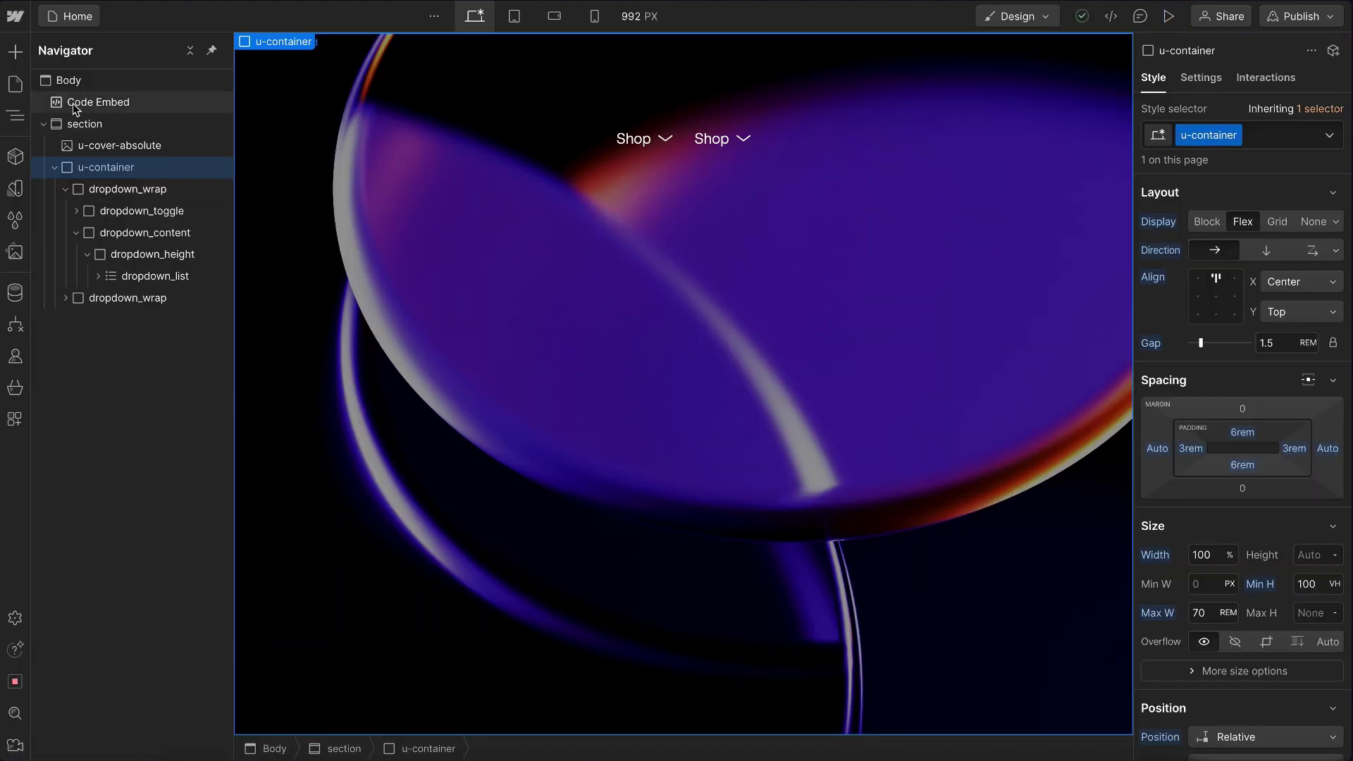
double_click(90, 103)
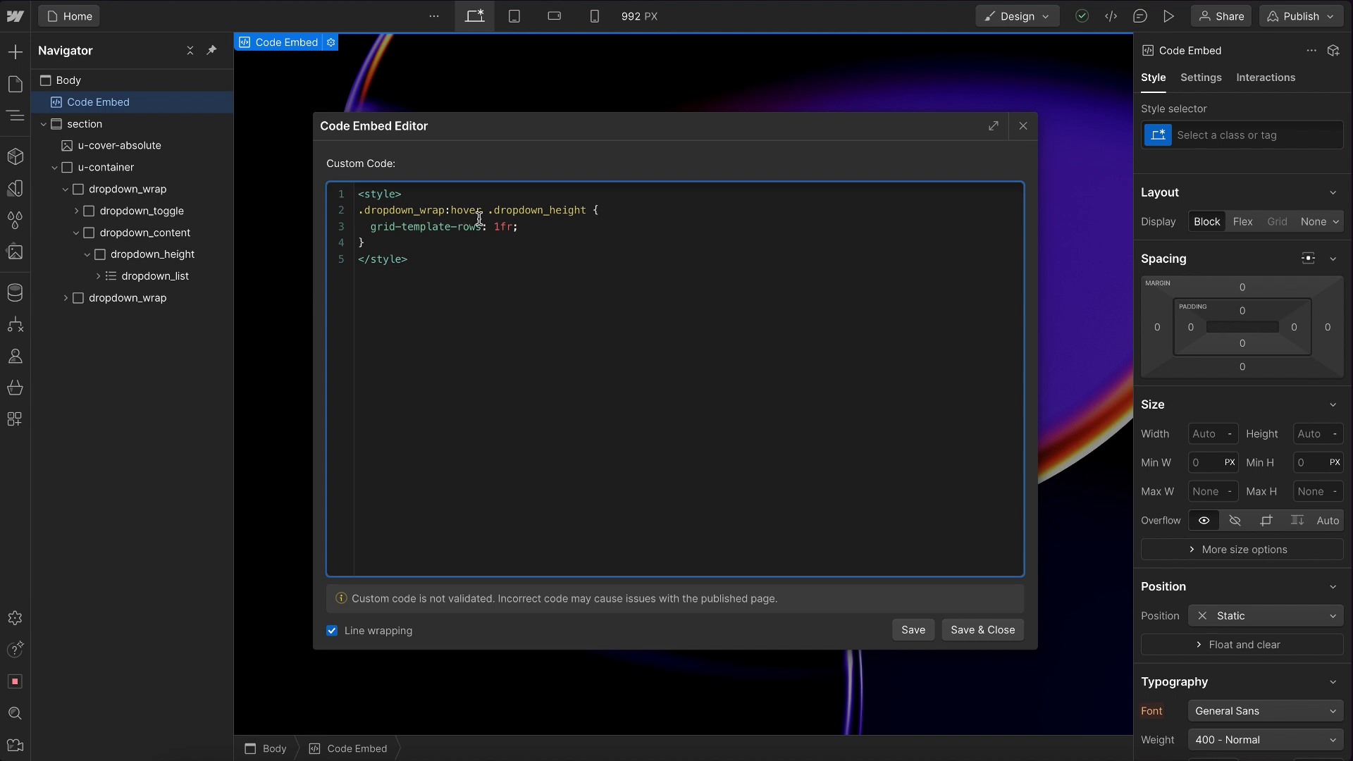
left_click_drag(587, 210, 280, 211)
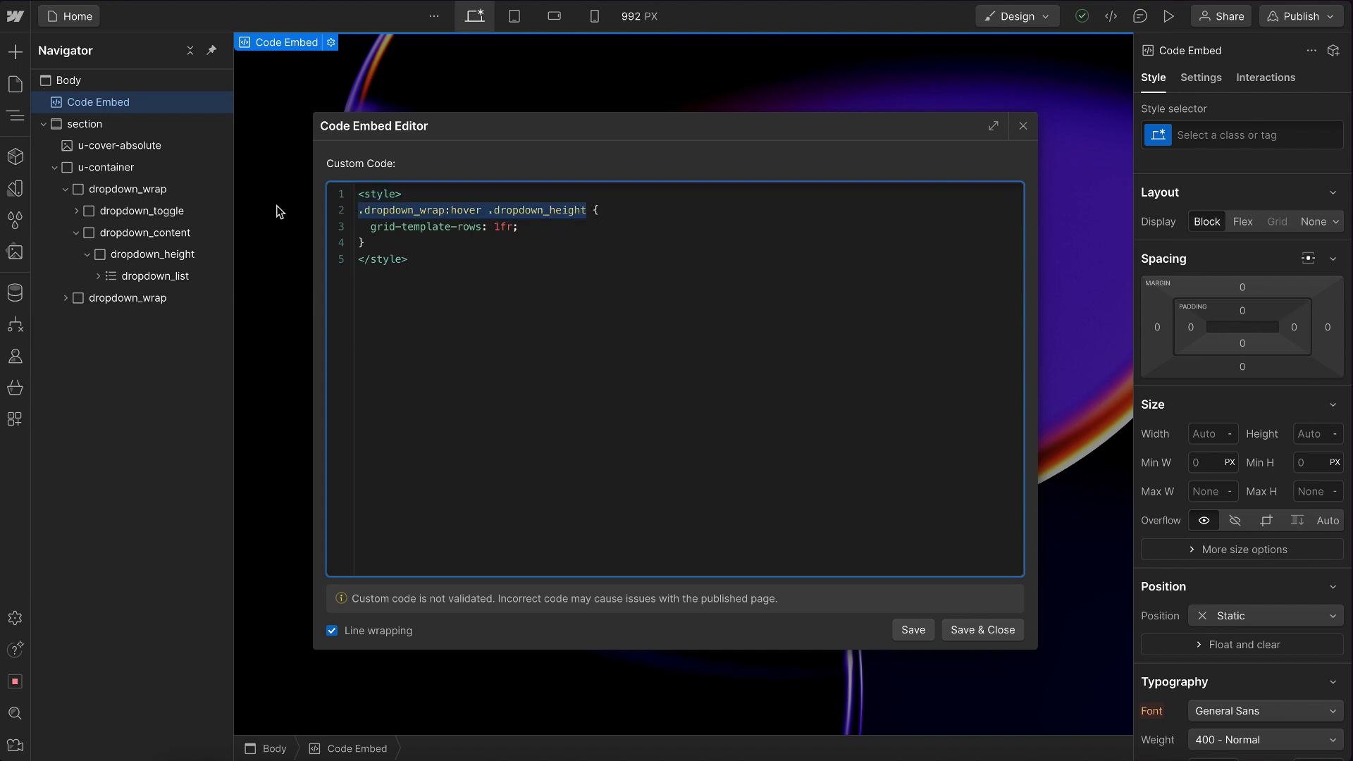
key("ctrl+c")
key("Left")
key("Return")
key("Up")
key("ctrl+v")
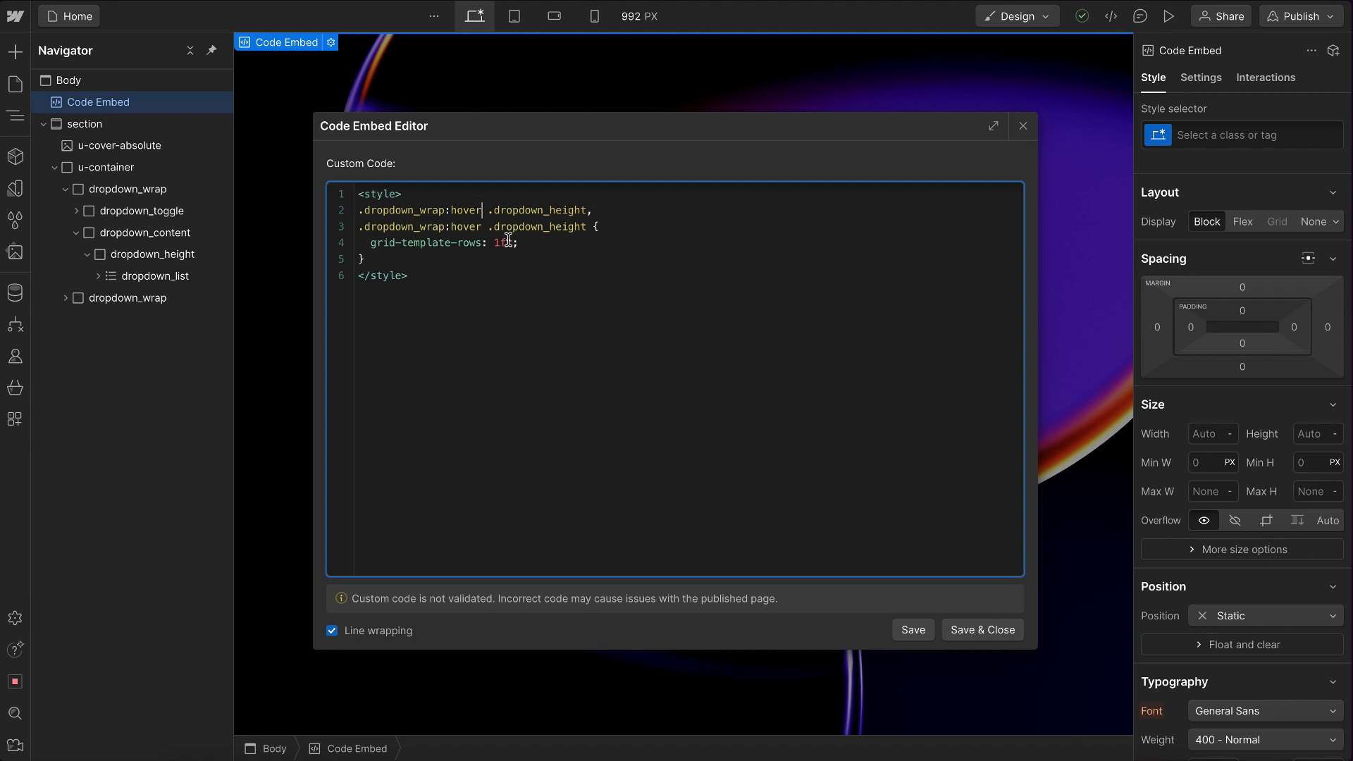
key("BackSpace")
key("BackSpace")
key("BackSpace")
key("BackSpace")
key("BackSpace")
type("focus-within")
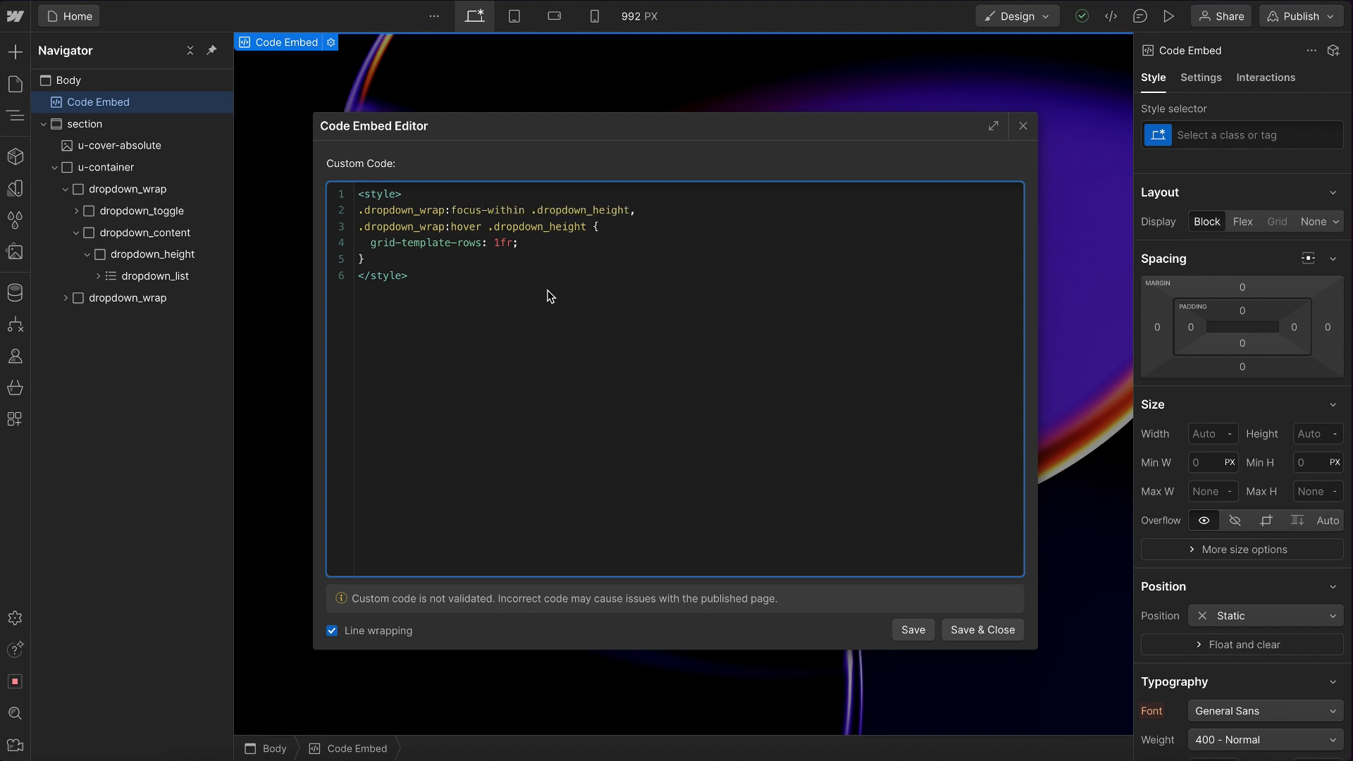
- Highlight the selector parts to explain them, then save and close the Code Embed
left_click_drag(421, 212, 334, 217)
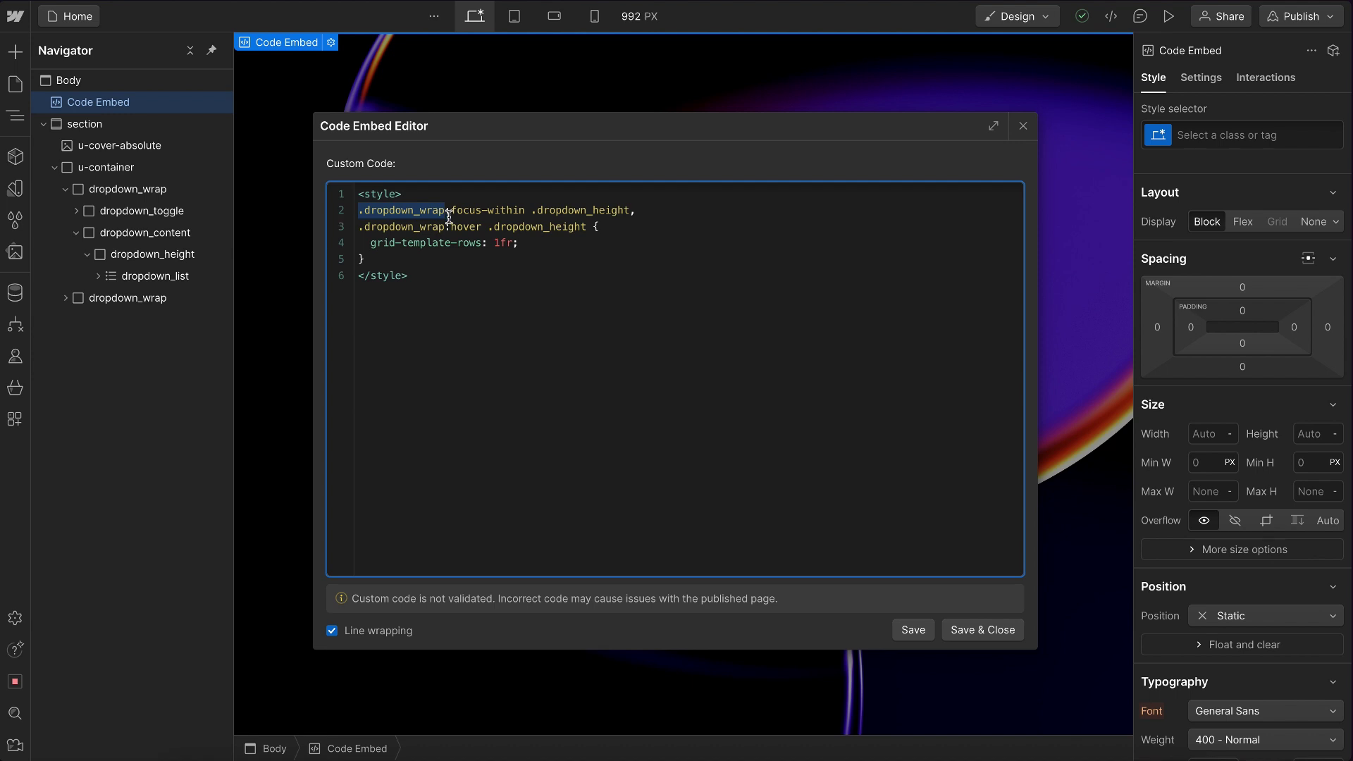
left_click_drag(531, 214, 642, 214)
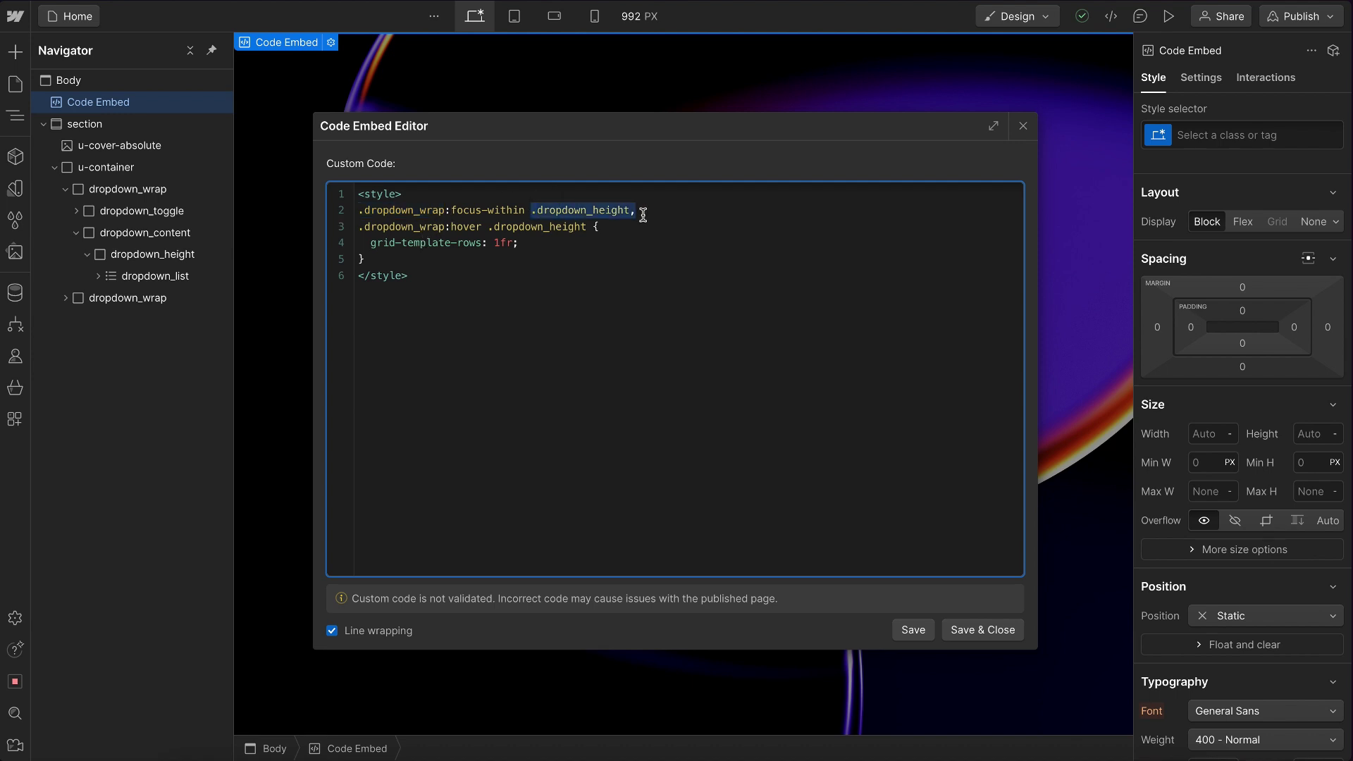
left_click_drag(523, 211, 565, 245)
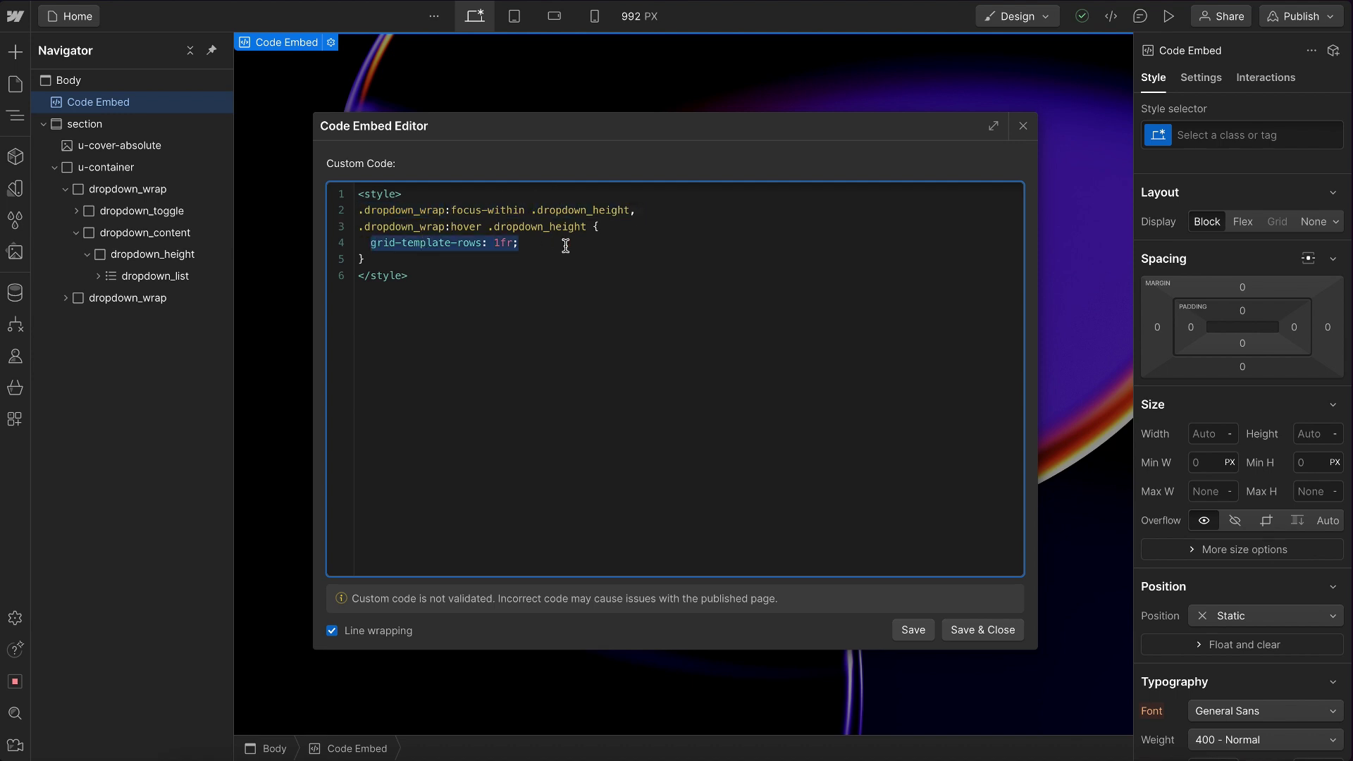
left_click(951, 628)
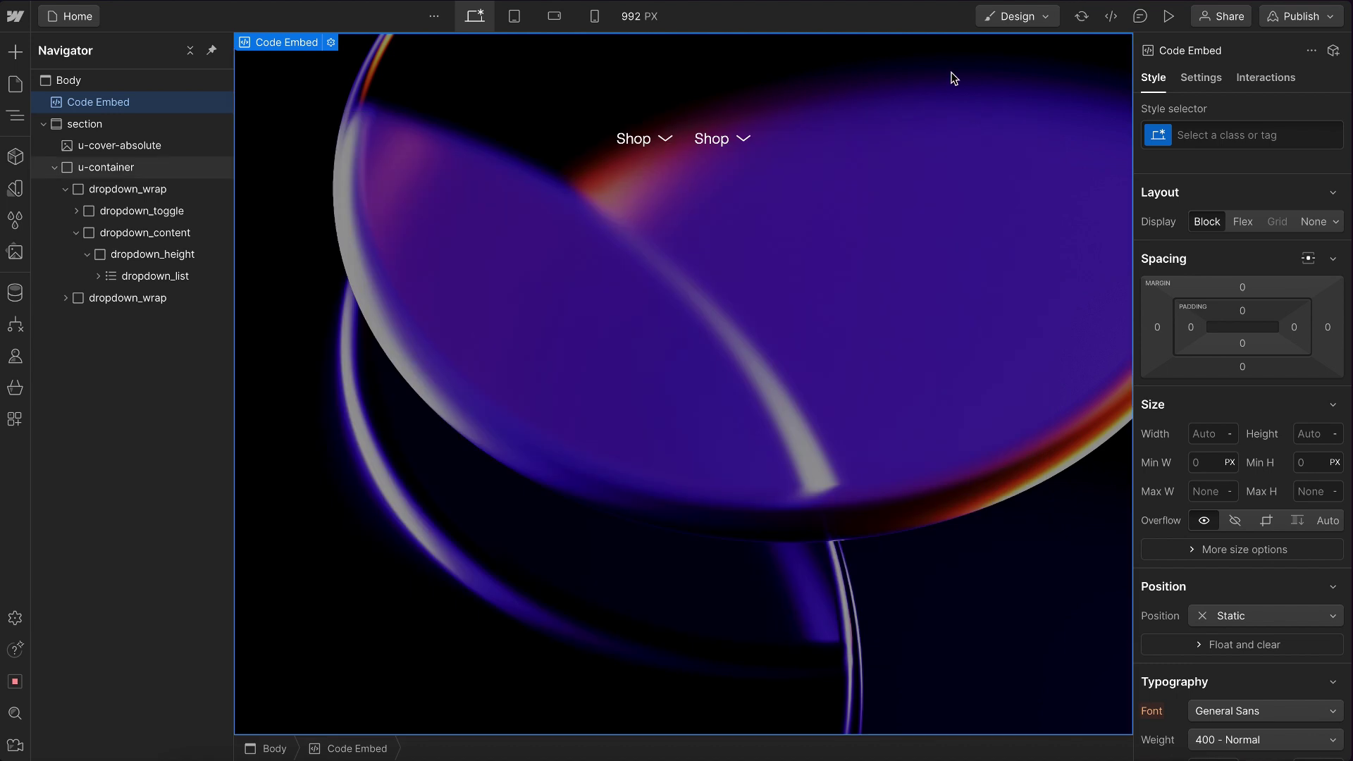
left_click(951, 75)
left_click(1167, 17)
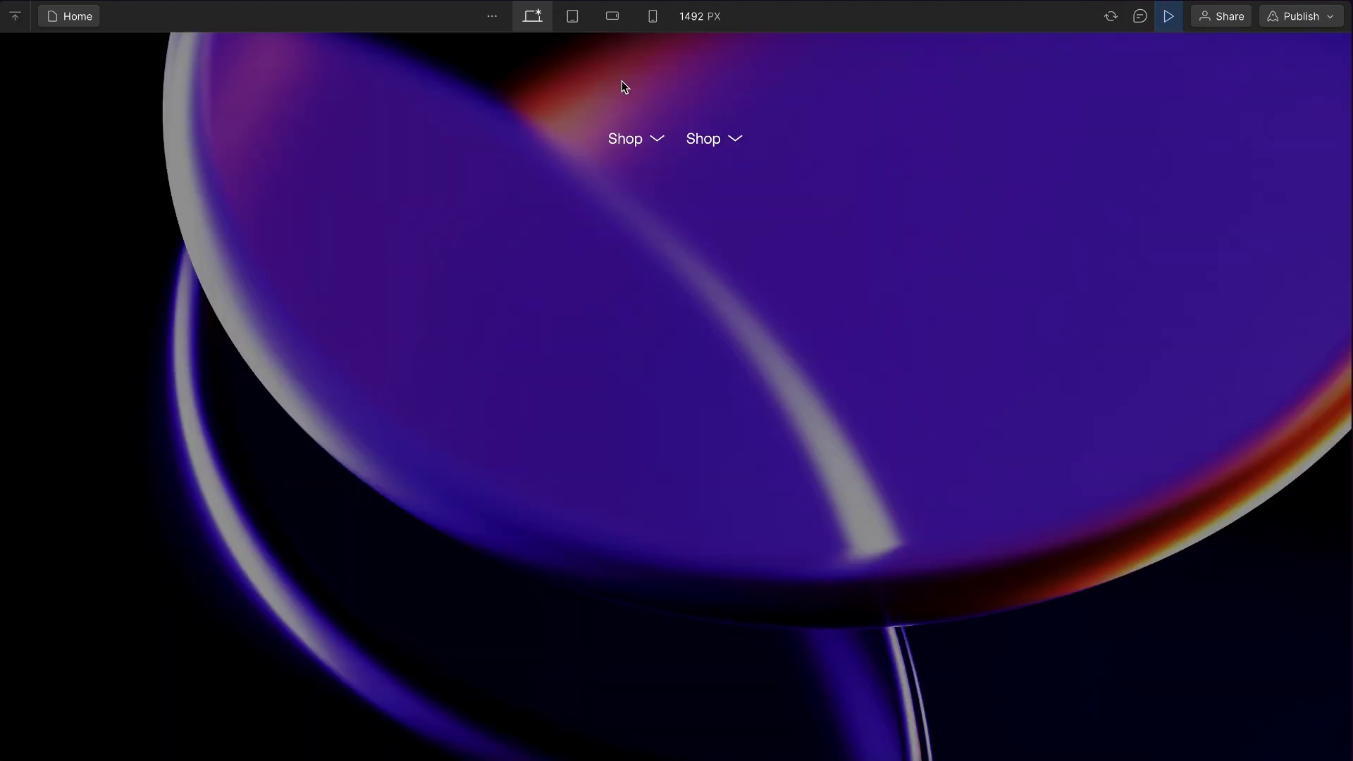
key("Tab")
key("Tab")
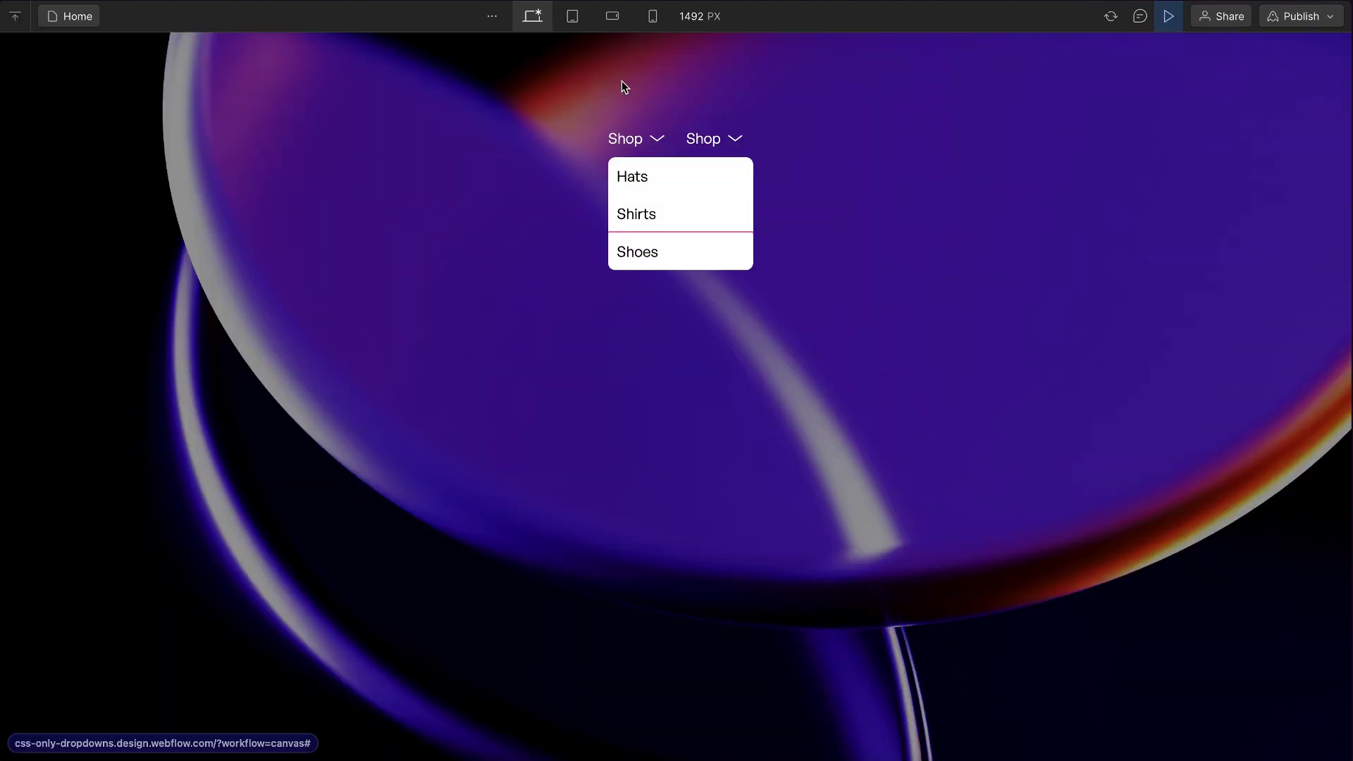
key("Tab")
key("Tab")
key("Tab")
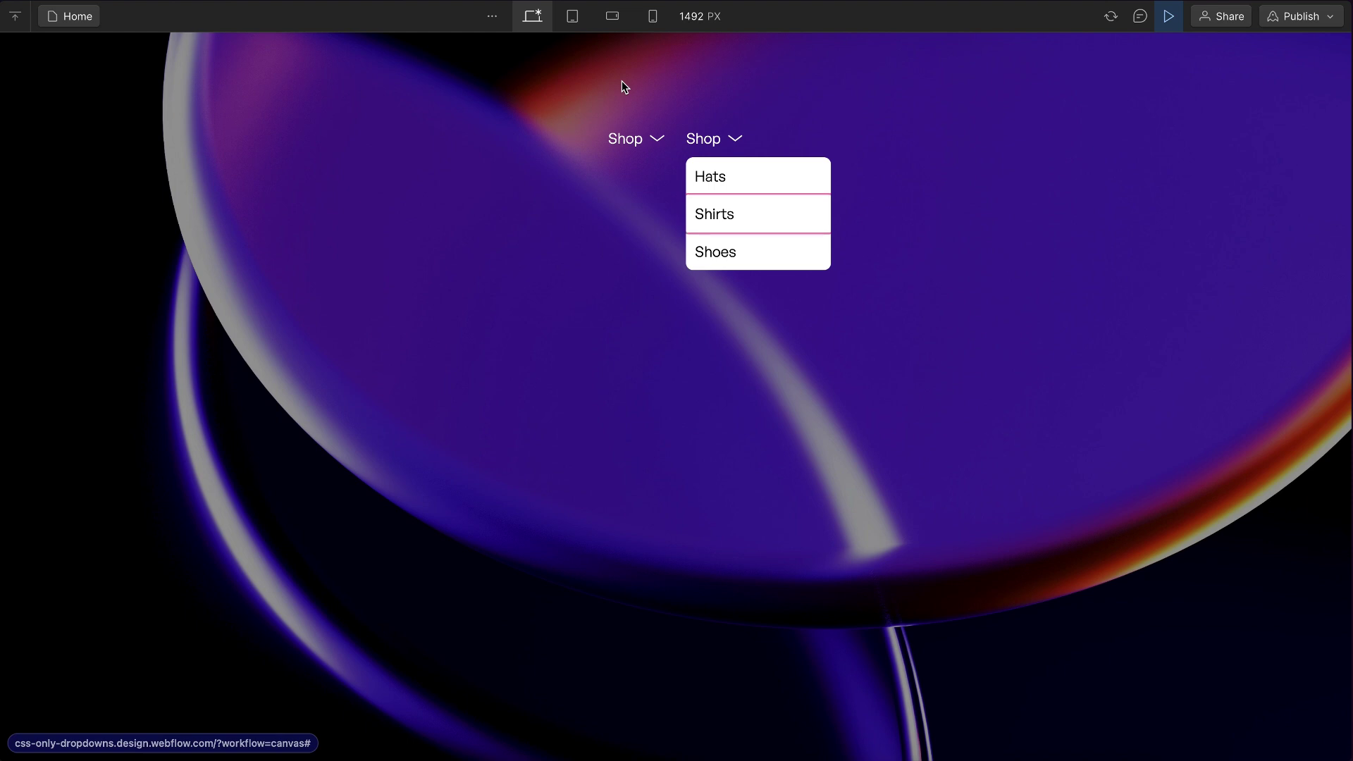
key("Tab")
key("Tab")
key("Tab")
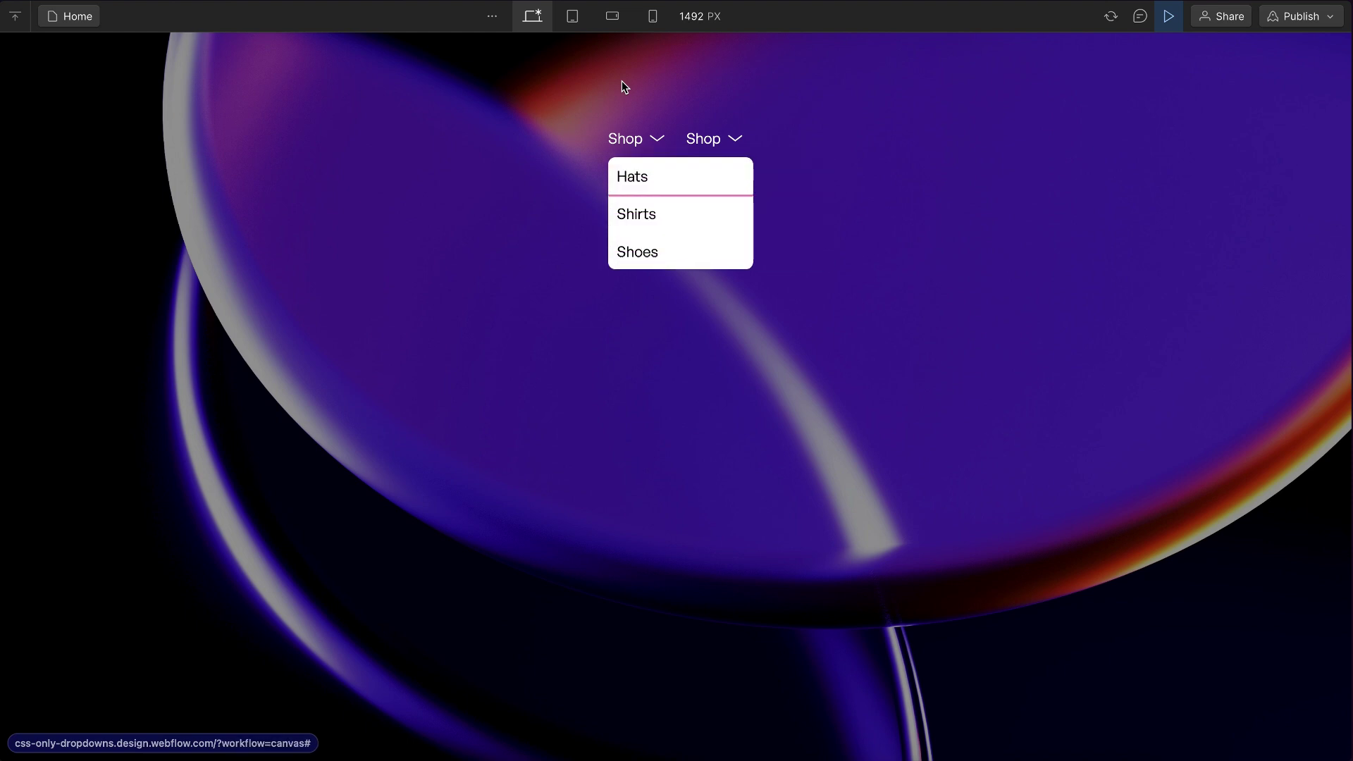
key("Tab")
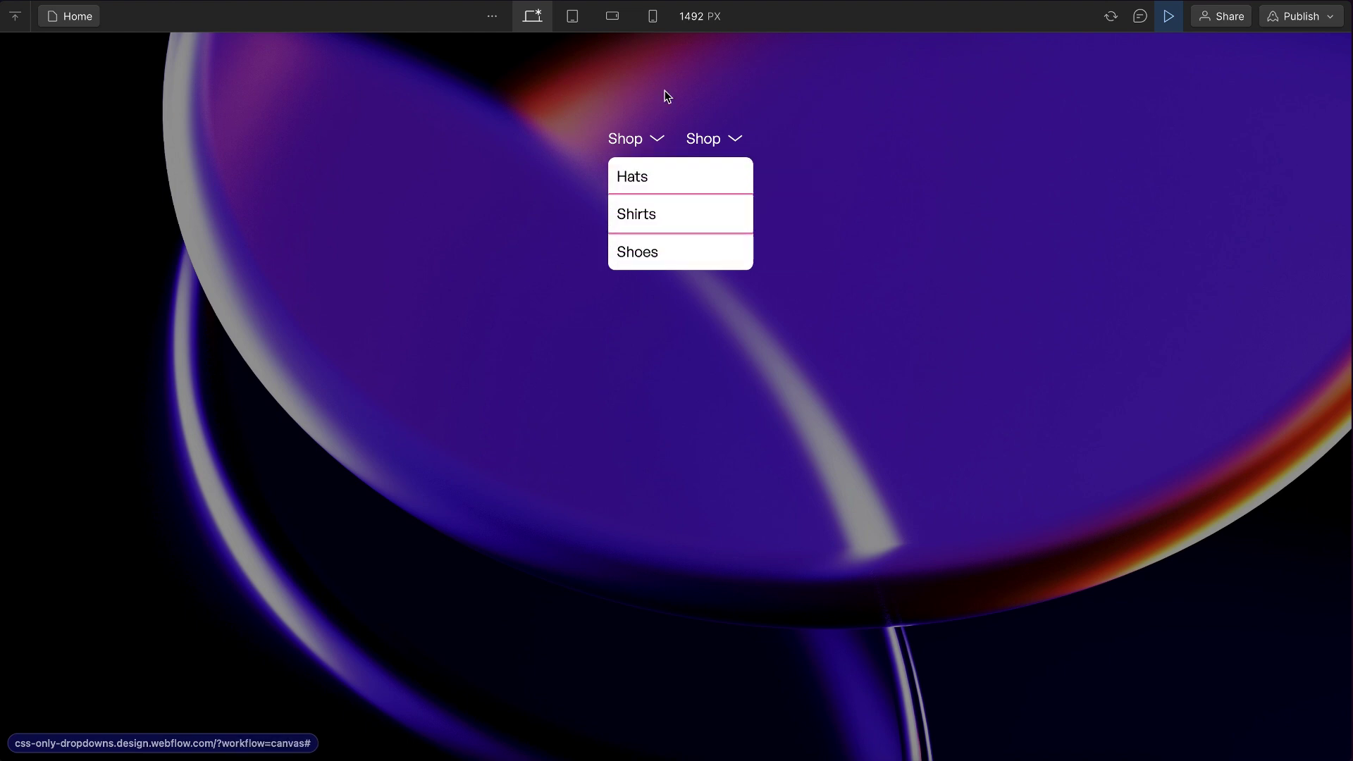
mouse_move(711, 131)
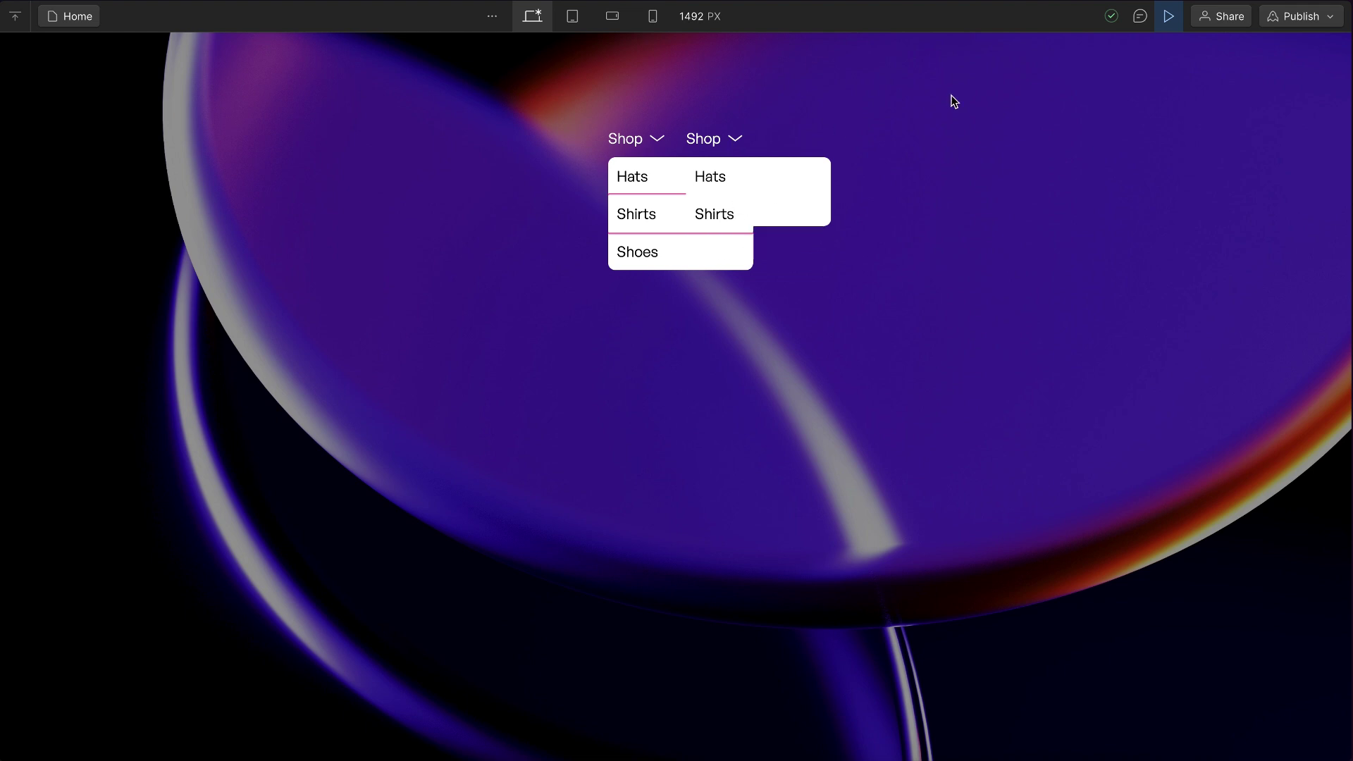
left_click(1168, 16)
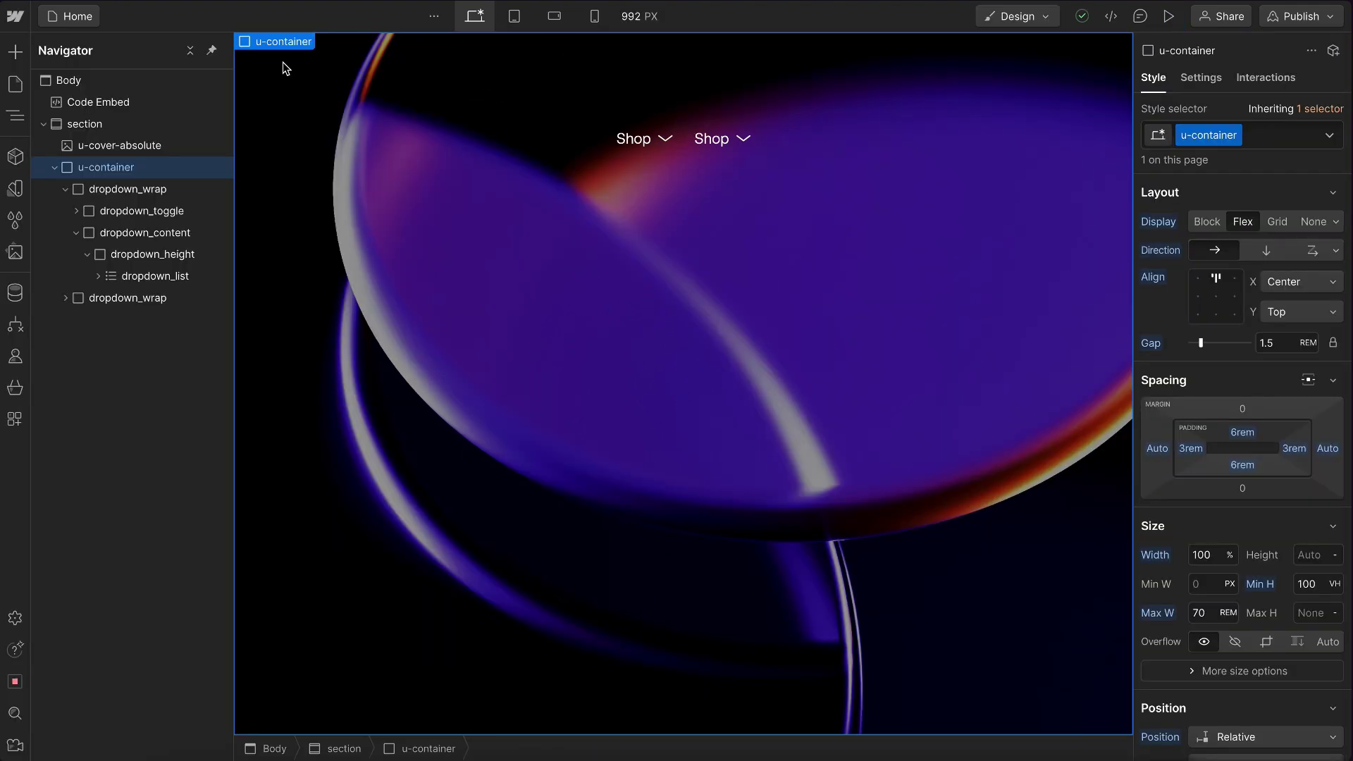
left_click(1168, 16)
key("Tab")
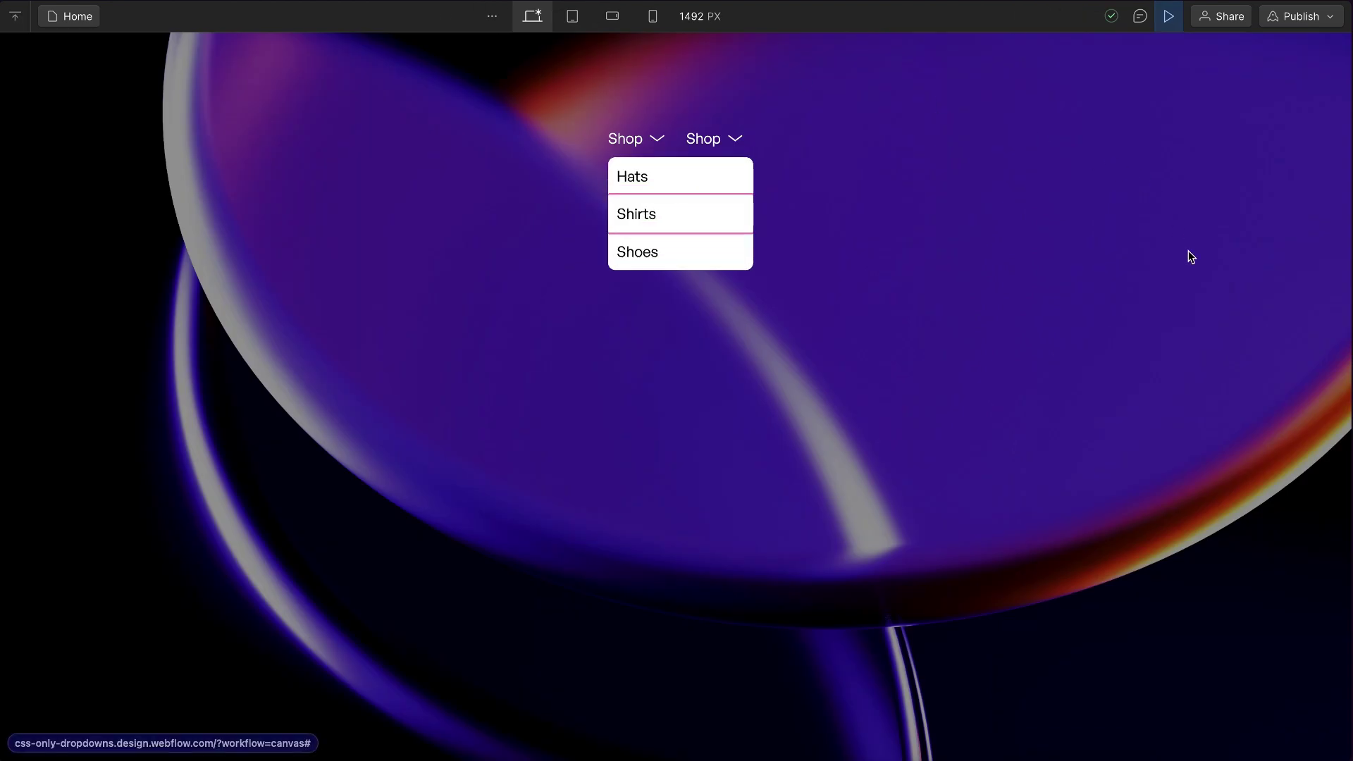
left_click(1163, 295)
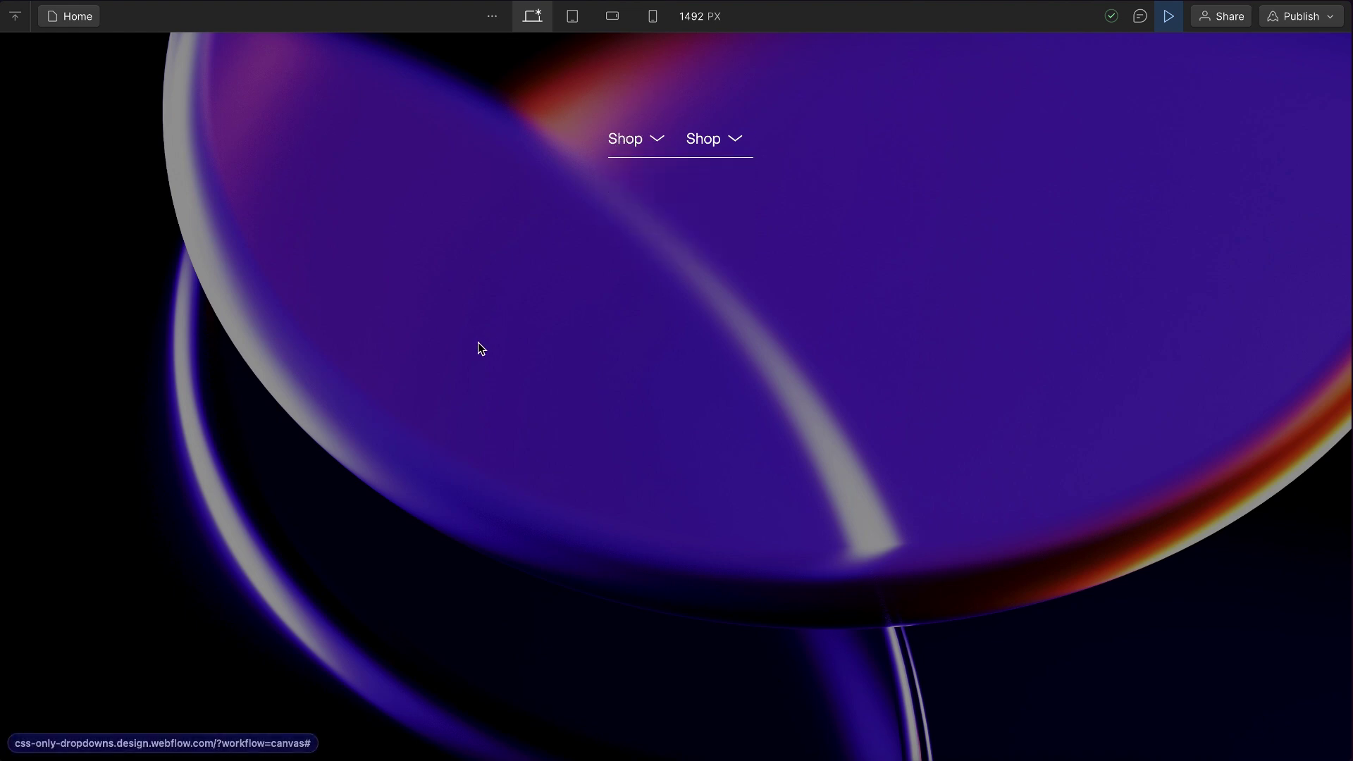
- Exit preview, then open and close the Code Embed without changes
left_click(1168, 15)
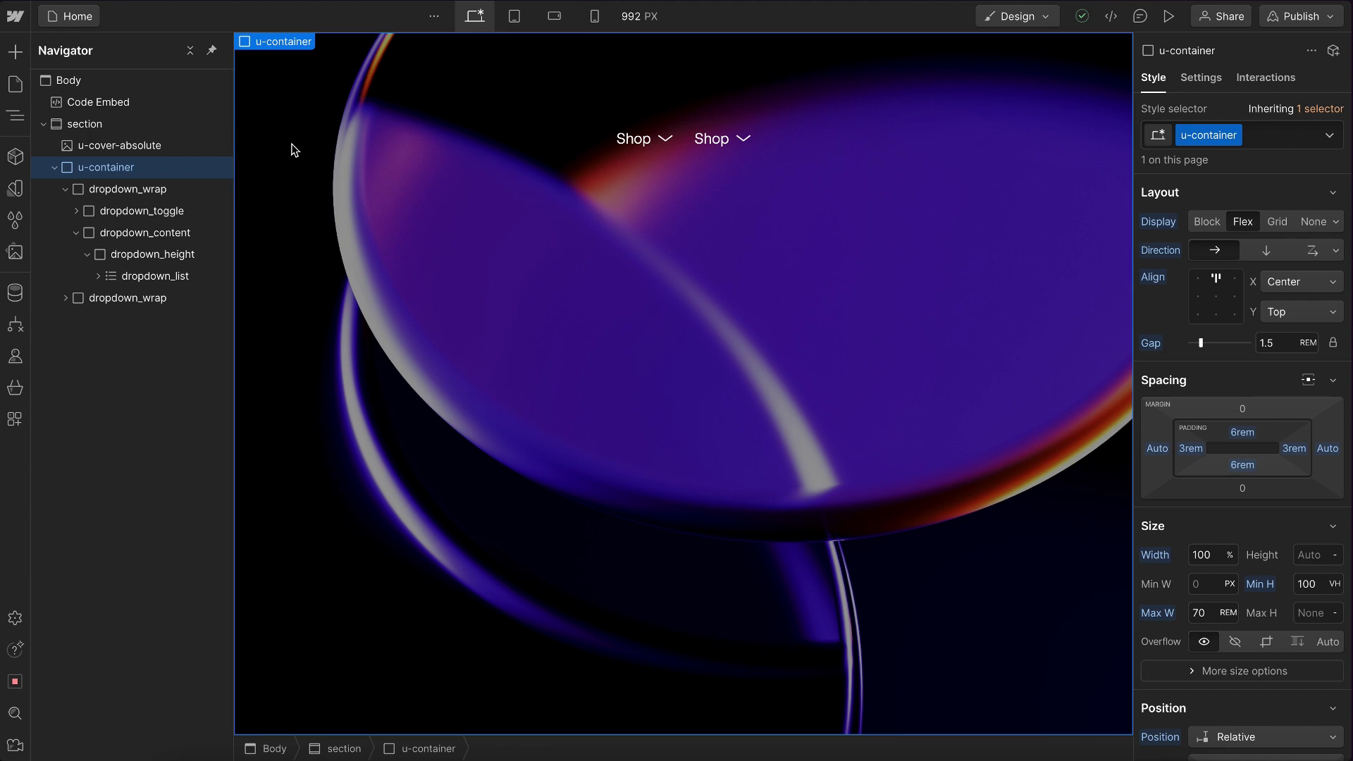
left_click(99, 102)
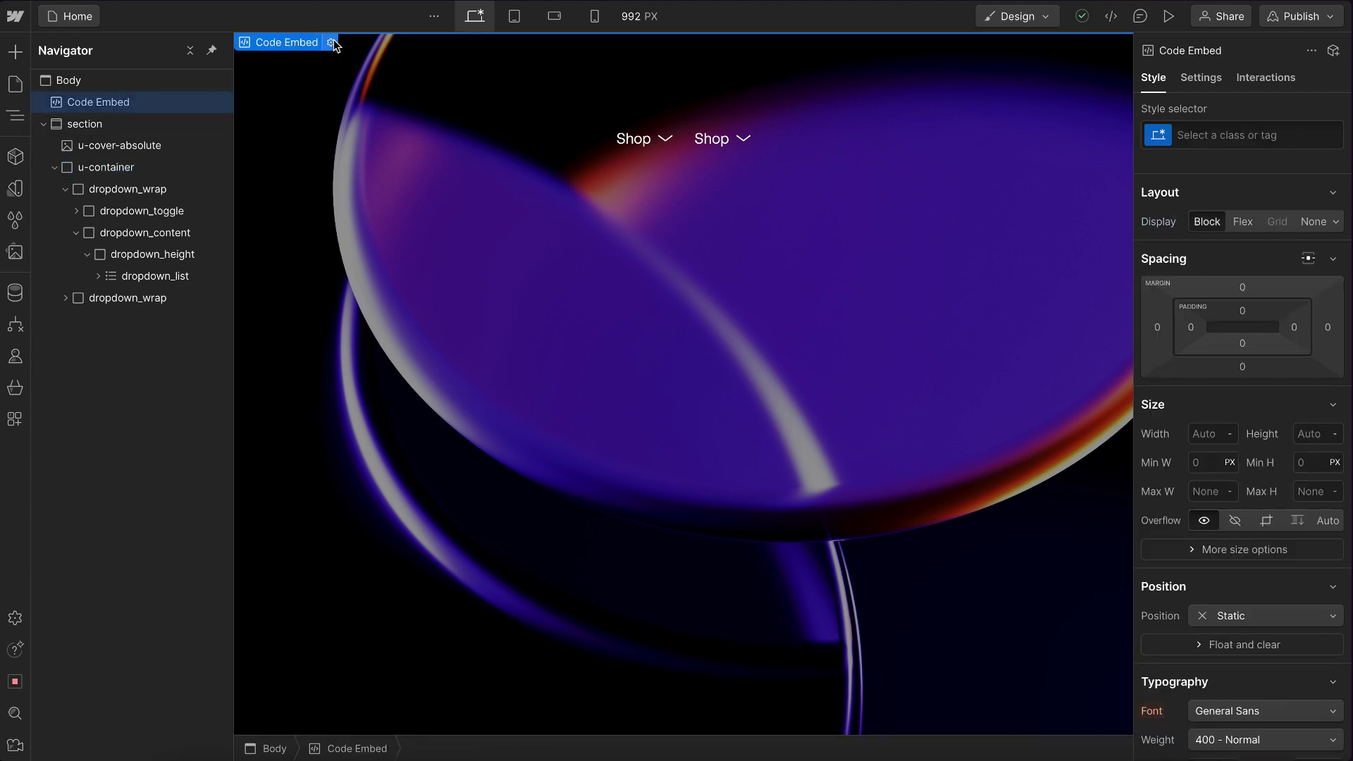
left_click(330, 43)
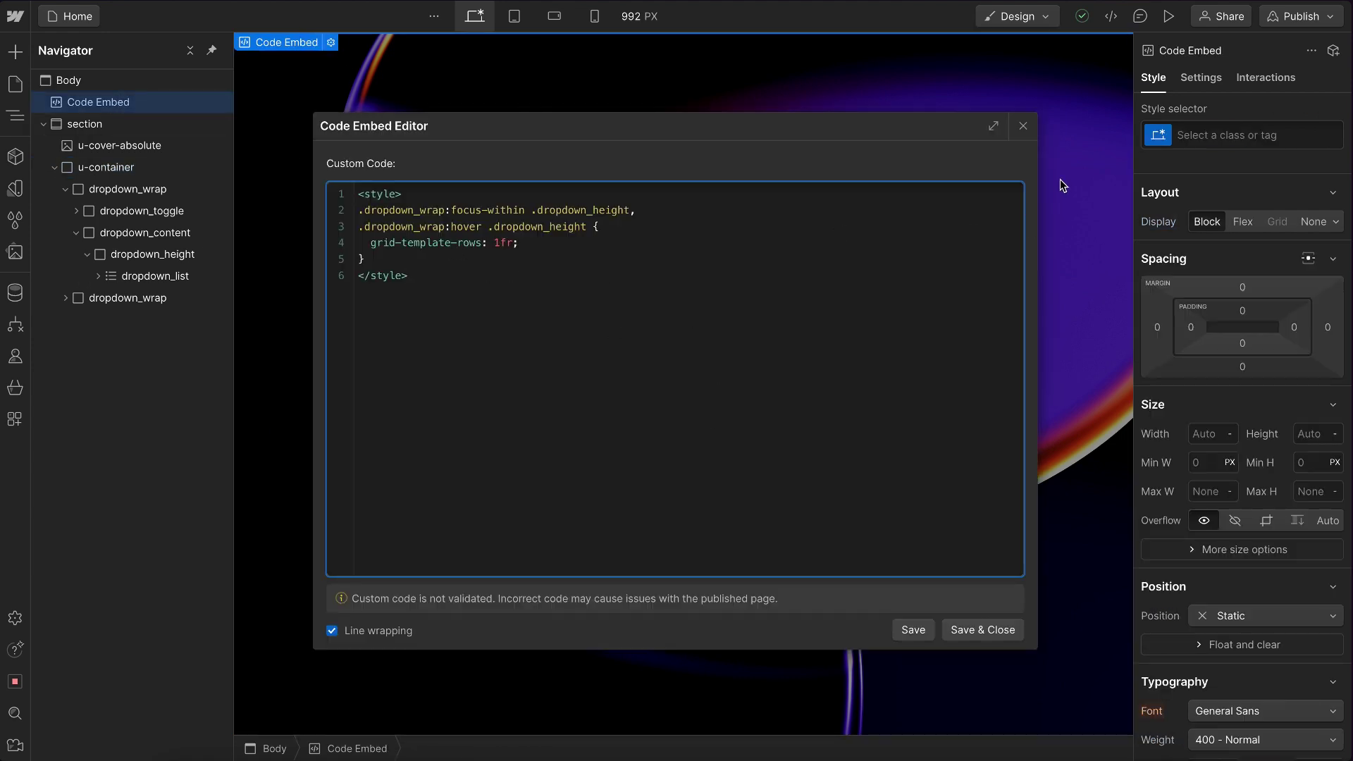
left_click(1022, 126)
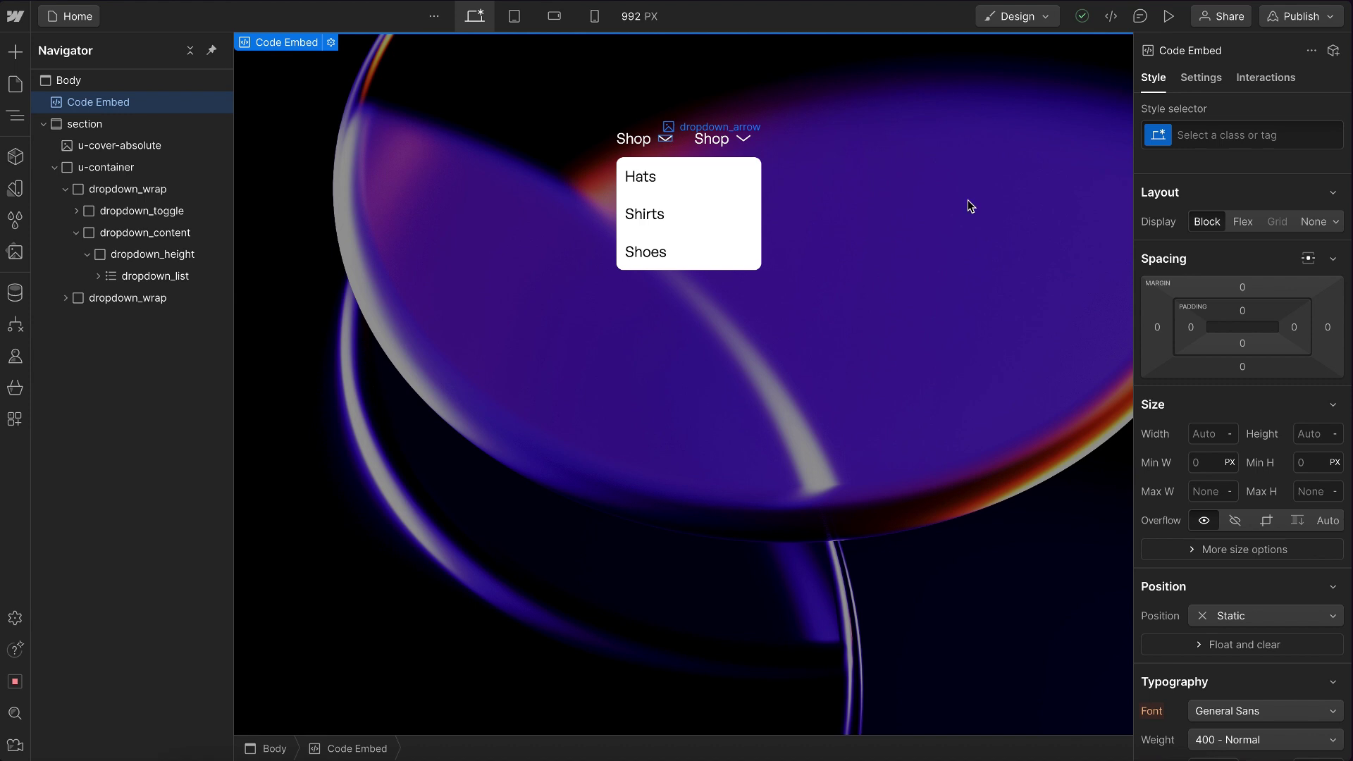
- Add a transition to dropdown_arrow and set its property to Transform
left_click(665, 138)
scroll(1338, 528, "down", 10)
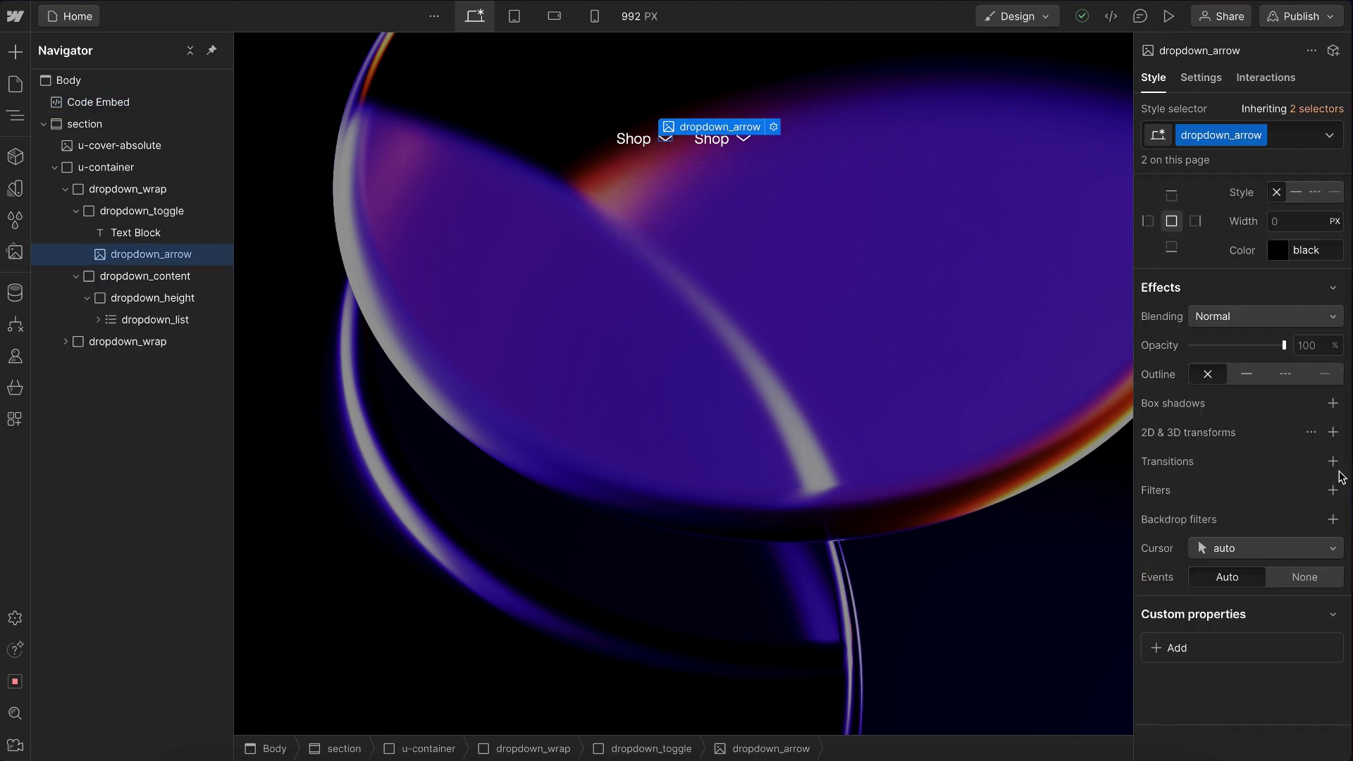
left_click(1332, 461)
left_click(1233, 520)
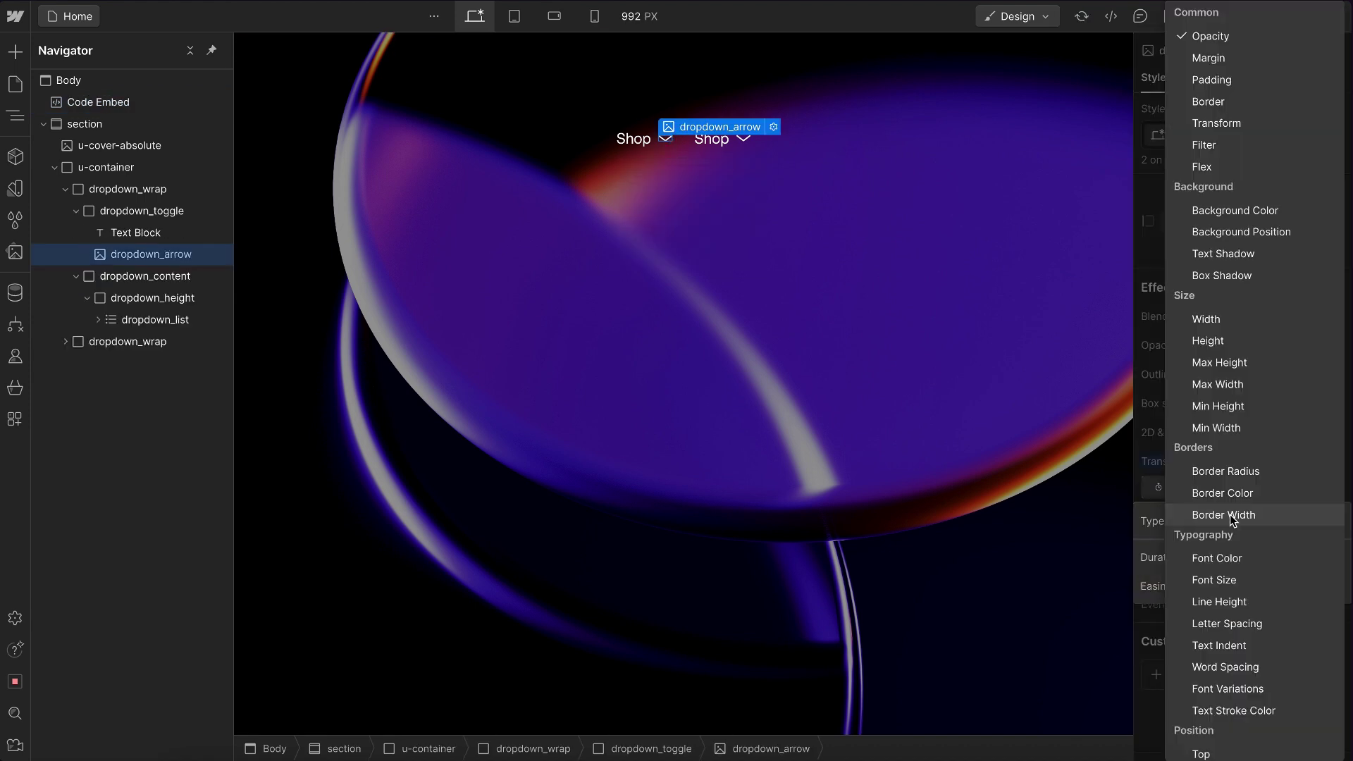
left_click(1206, 122)
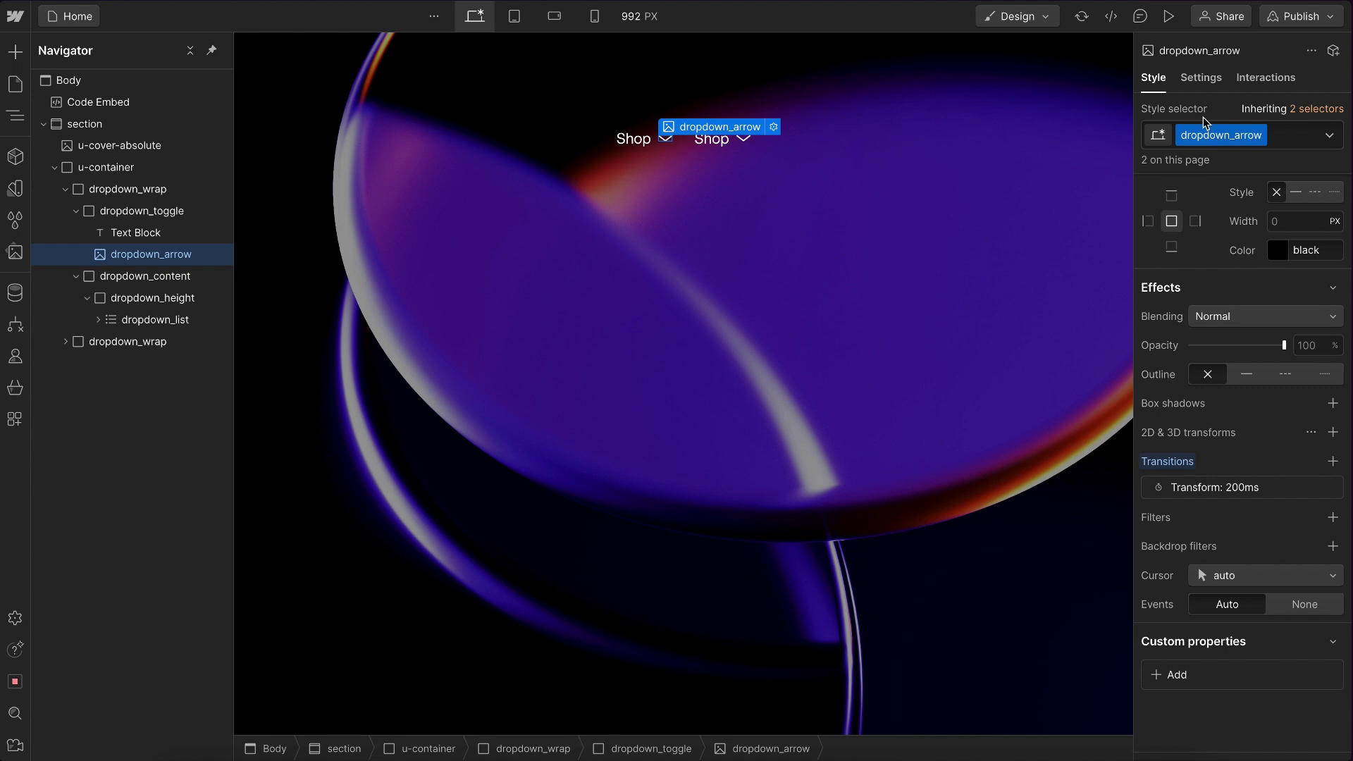
- In the Code Embed, add a rule rotating .dropdown_arrow -180deg on dropdown_wrap:focus-within
double_click(91, 105)
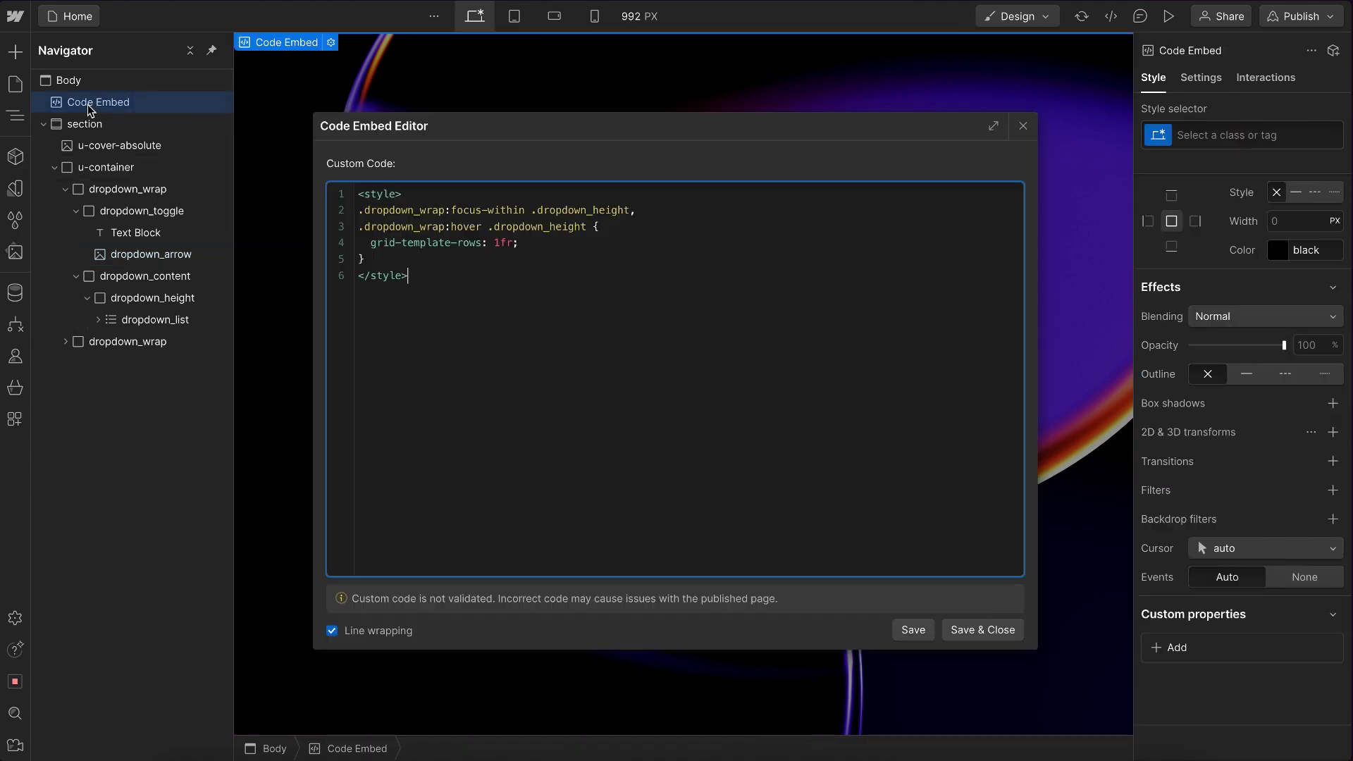
left_click(406, 256)
key("Return")
key("Return")
type(".dropdown_wrap:focus")
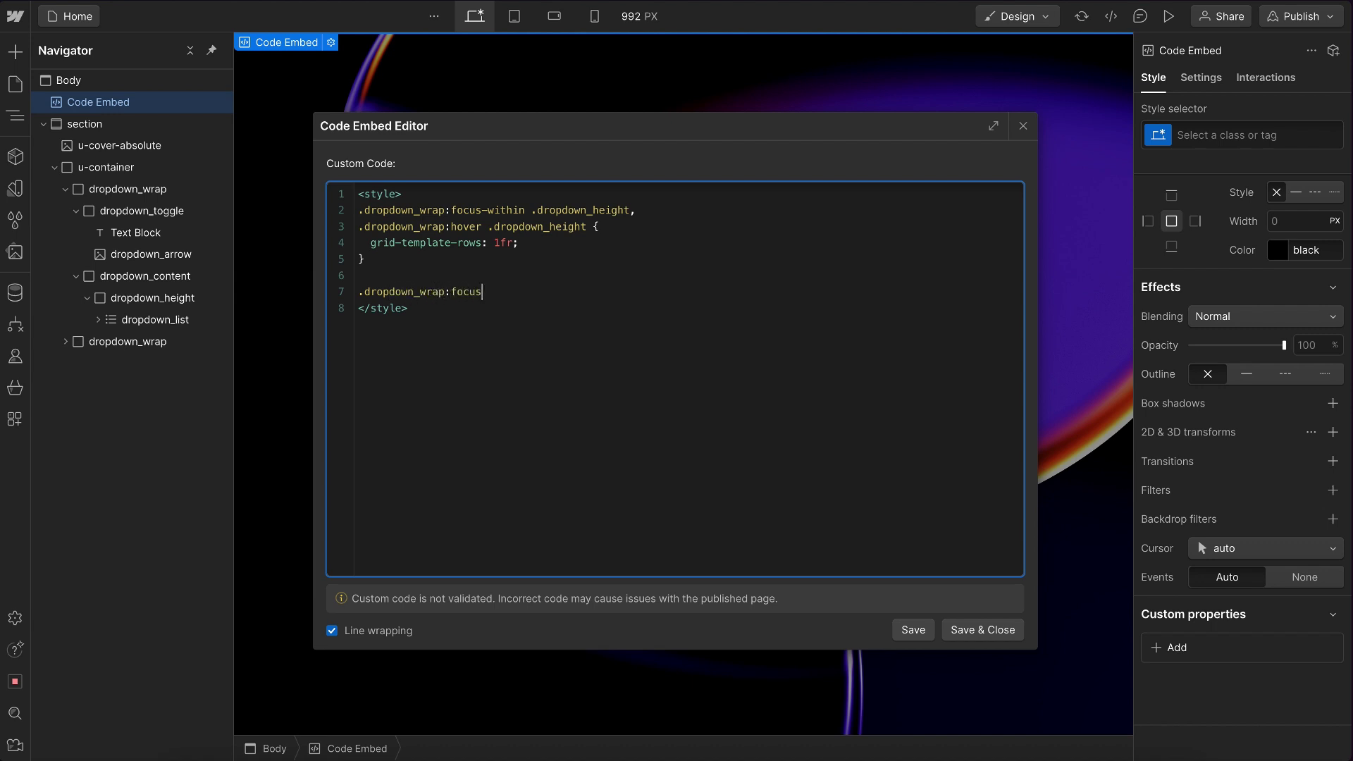
type(".dropdown_arrow {")
key("Return")
key("Return")
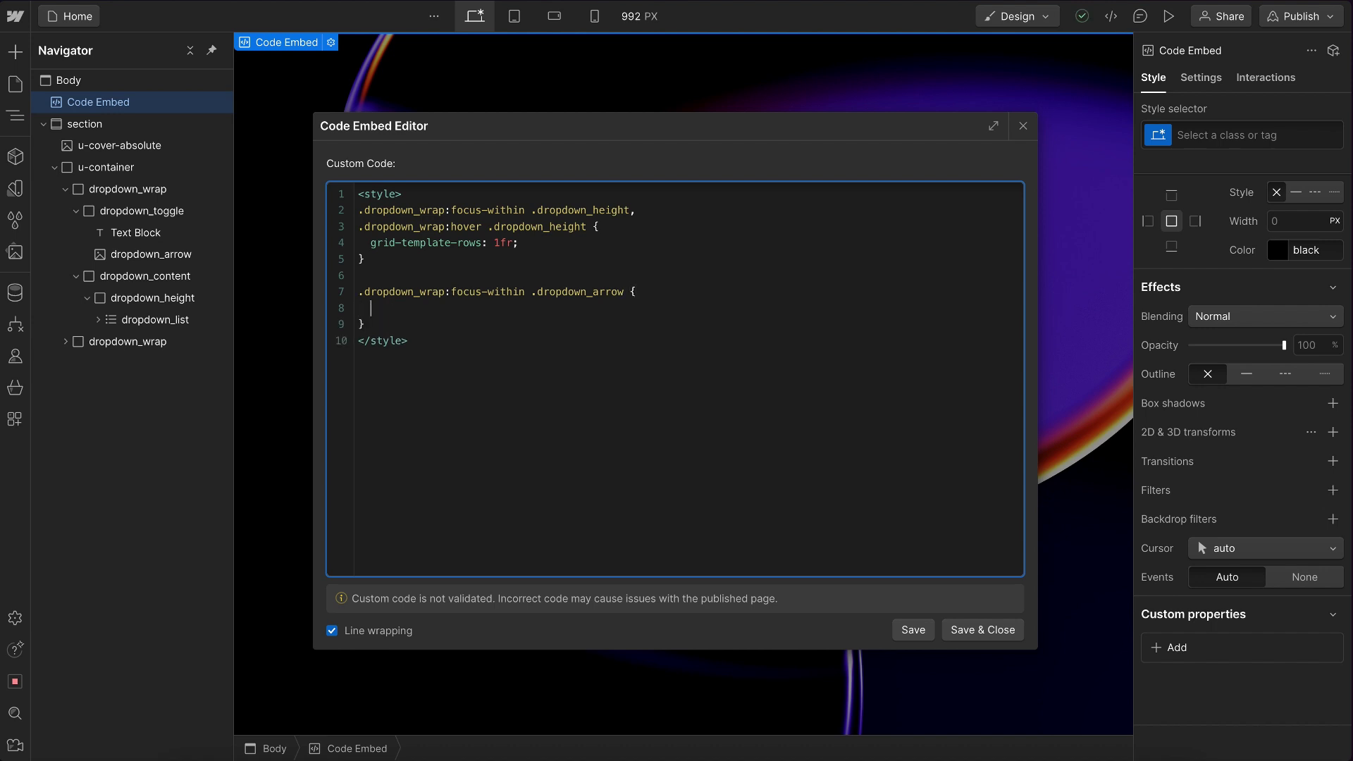
type("transform: rotate(-180deg")
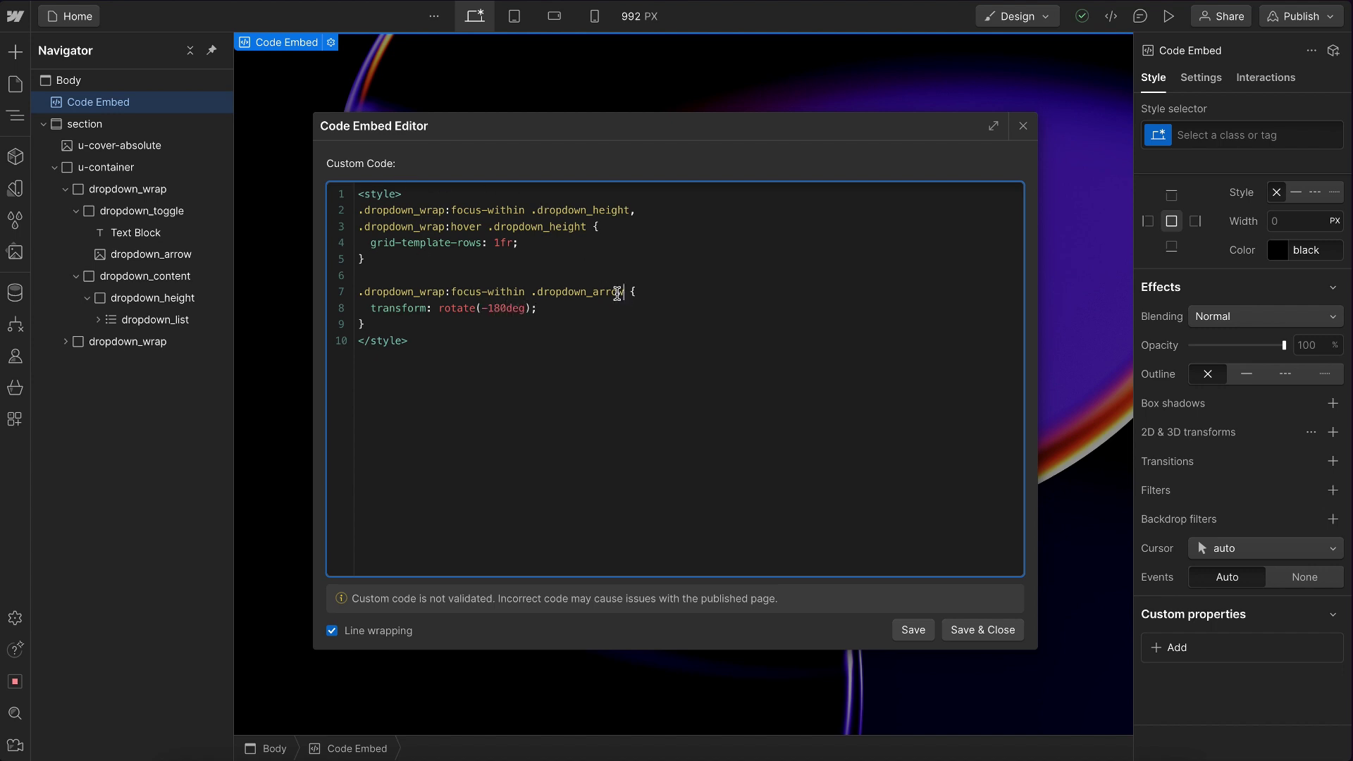
- Add a '.dropdown_wrap:hover .dropdown_arrow' selector to that rule and save the embed
type(".")
key("Return")
type(".dropdown_wrap:focus-within .dropdown_arrow")
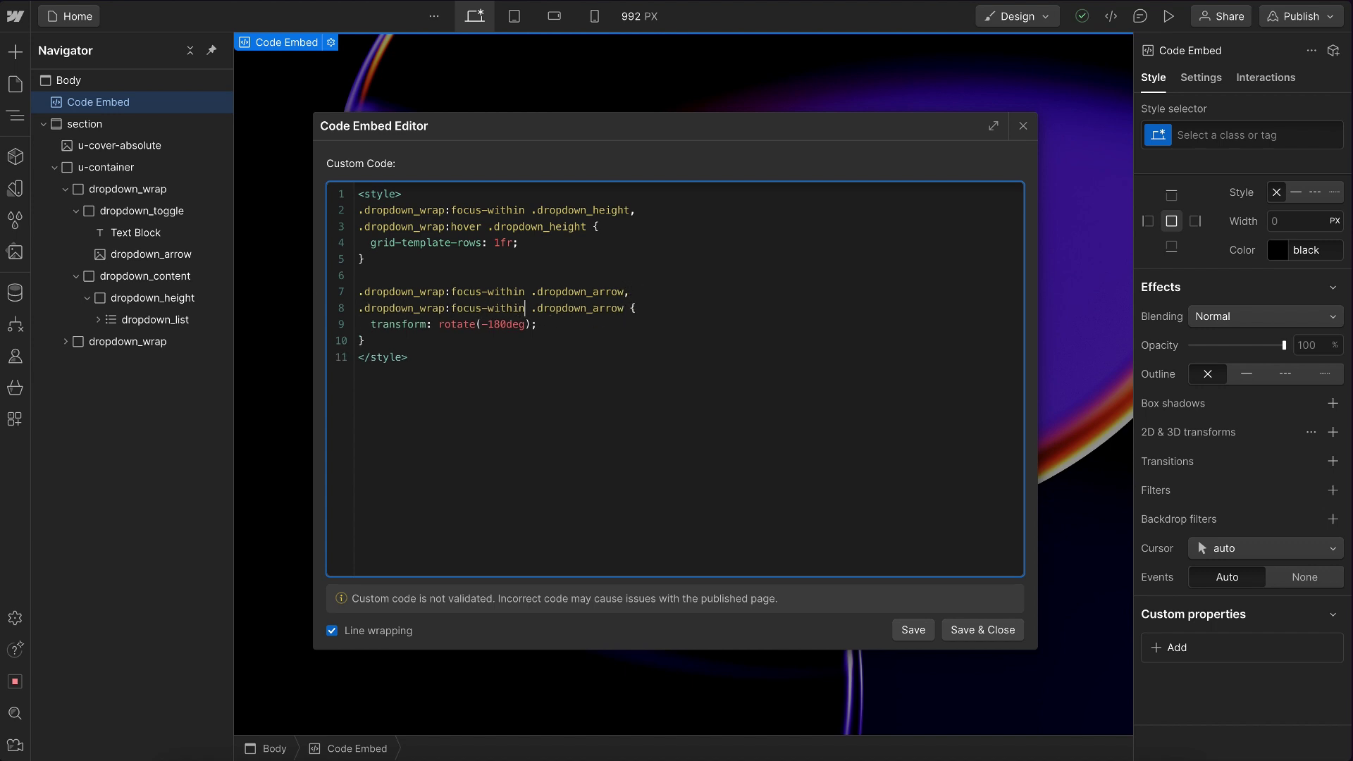
key("BackSpace")
key("BackSpace")
key("BackSpace")
key("BackSpace")
key("BackSpace")
key("BackSpace")
key("BackSpace")
key("BackSpace")
key("BackSpace")
key("BackSpace")
key("BackSpace")
key("BackSpace")
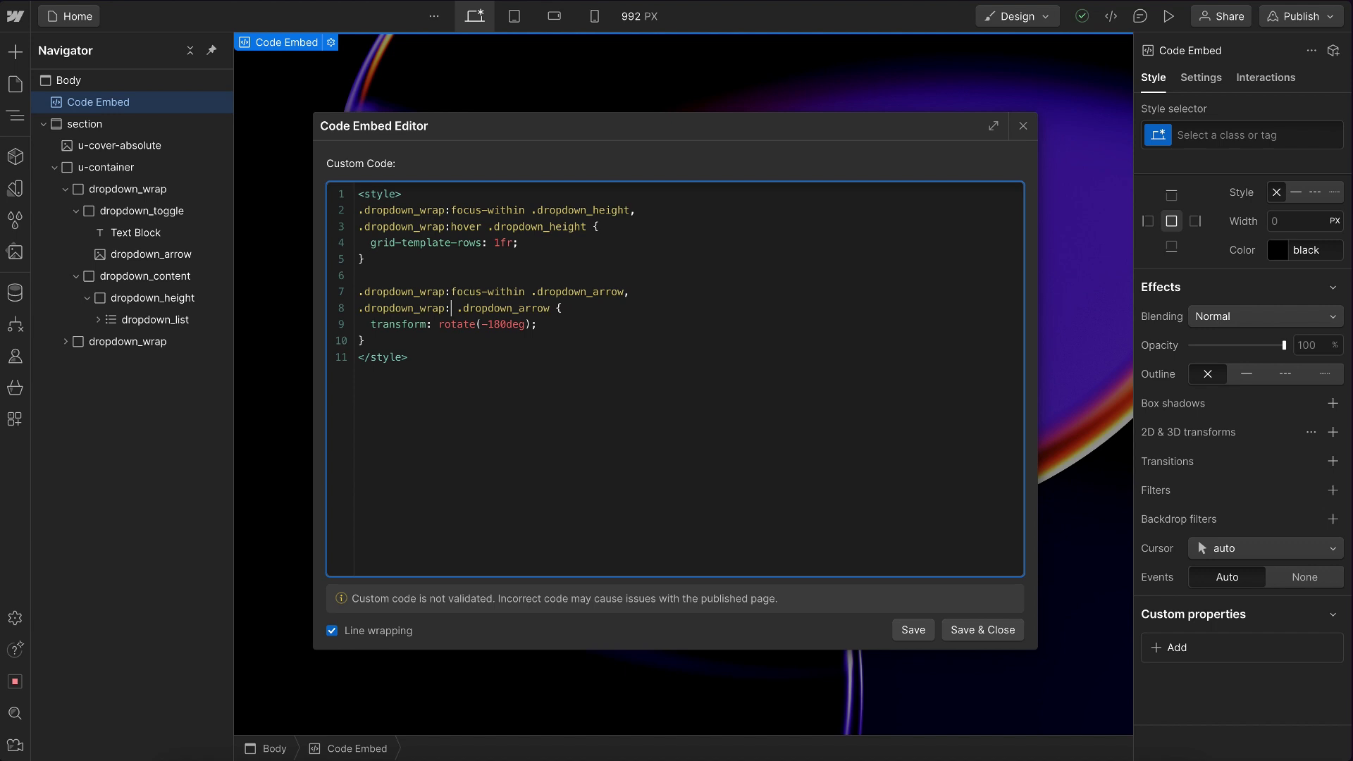
type("hover")
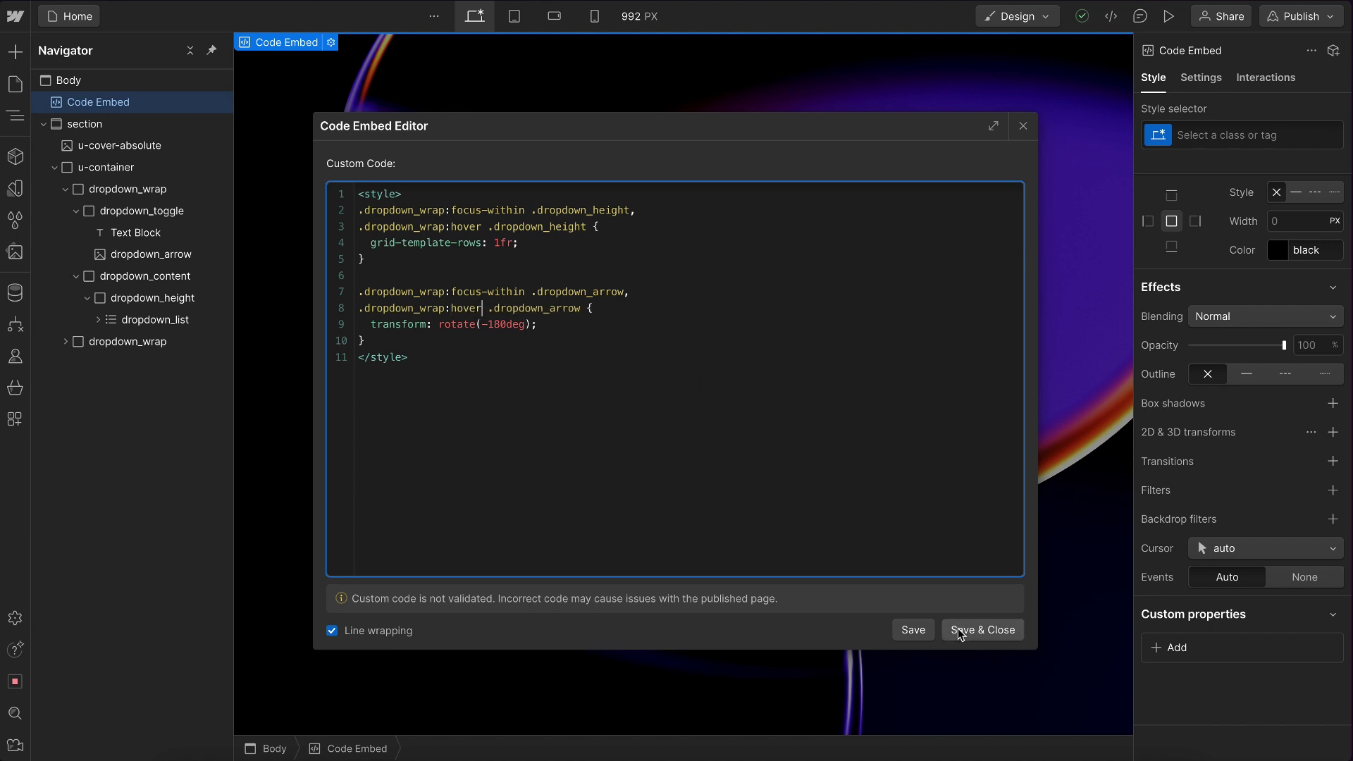
left_click(965, 629)
- At the 768 px Tablet breakpoint, make u-container a vertical column aligned top-left
mouse_move(647, 146)
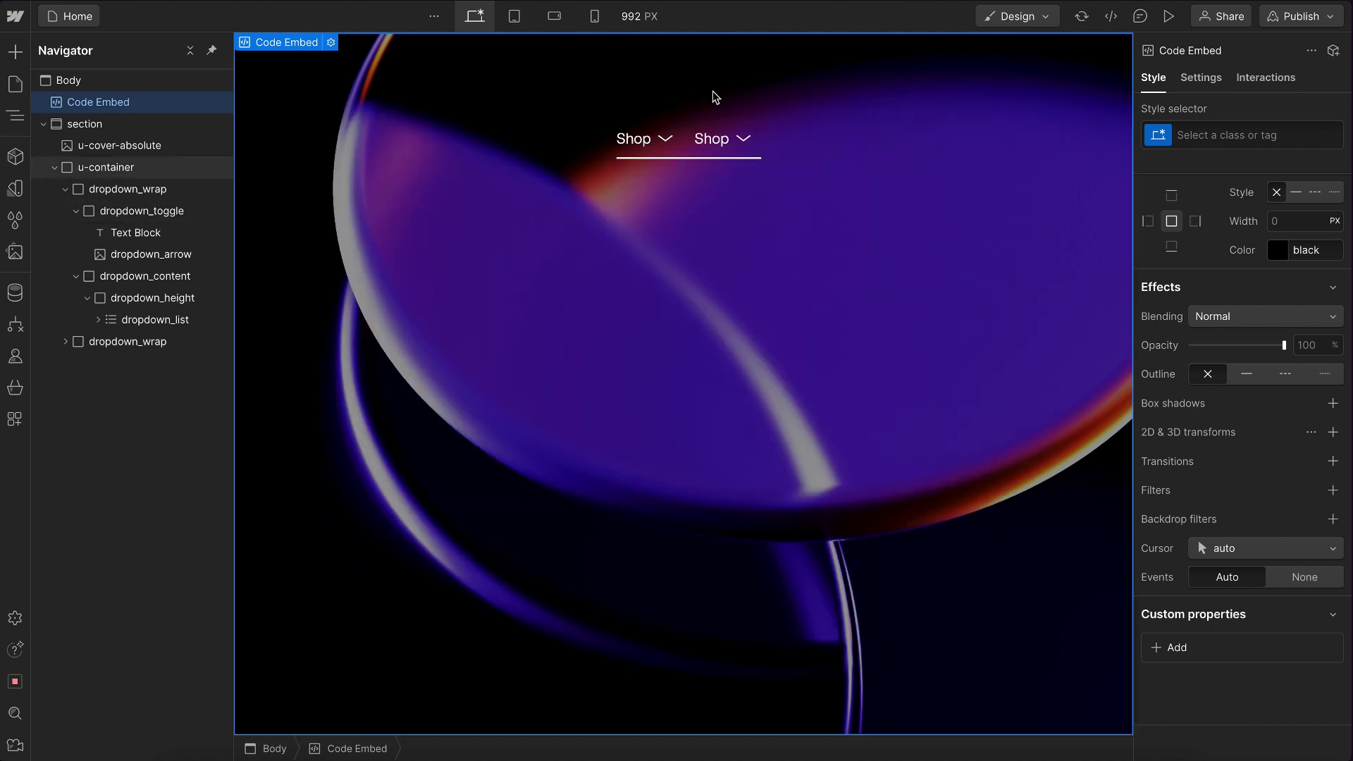
left_click(515, 19)
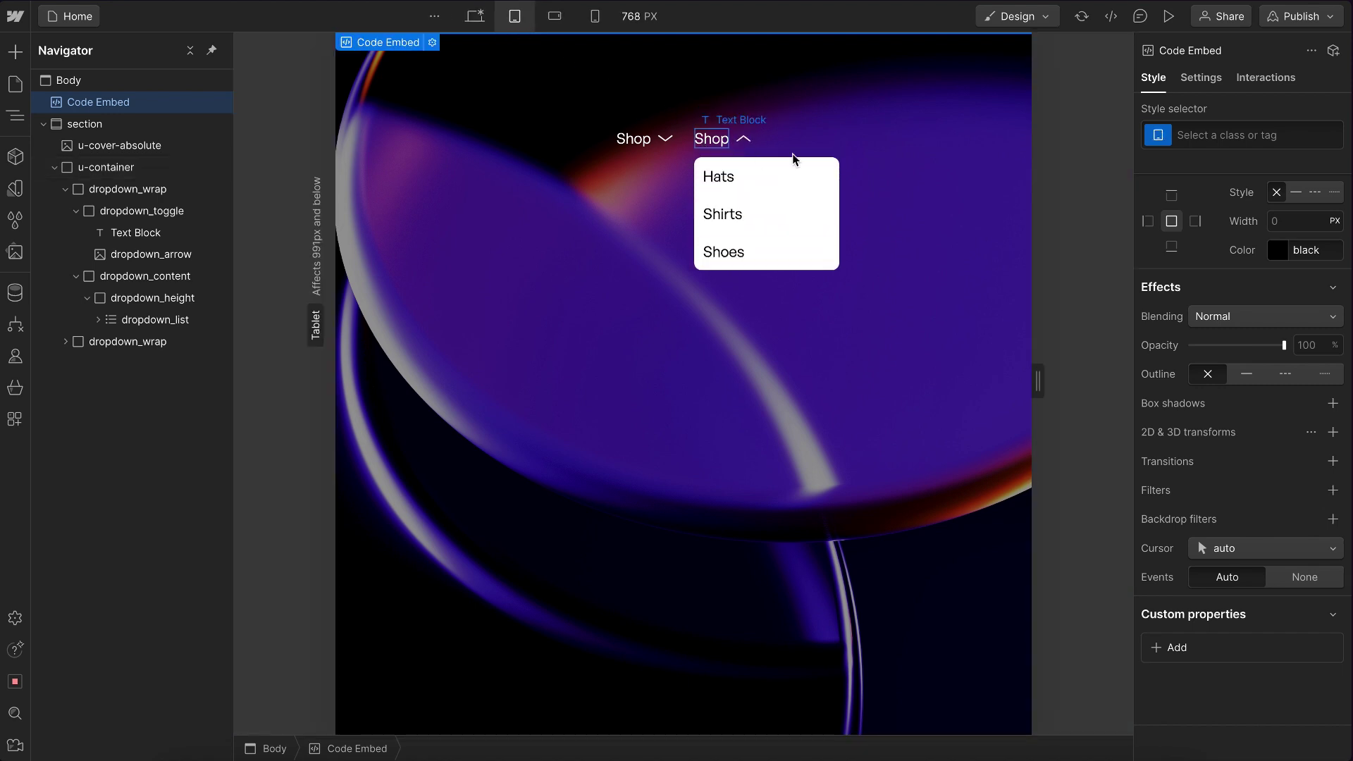
left_click(834, 150)
scroll(1261, 239, "up", 10)
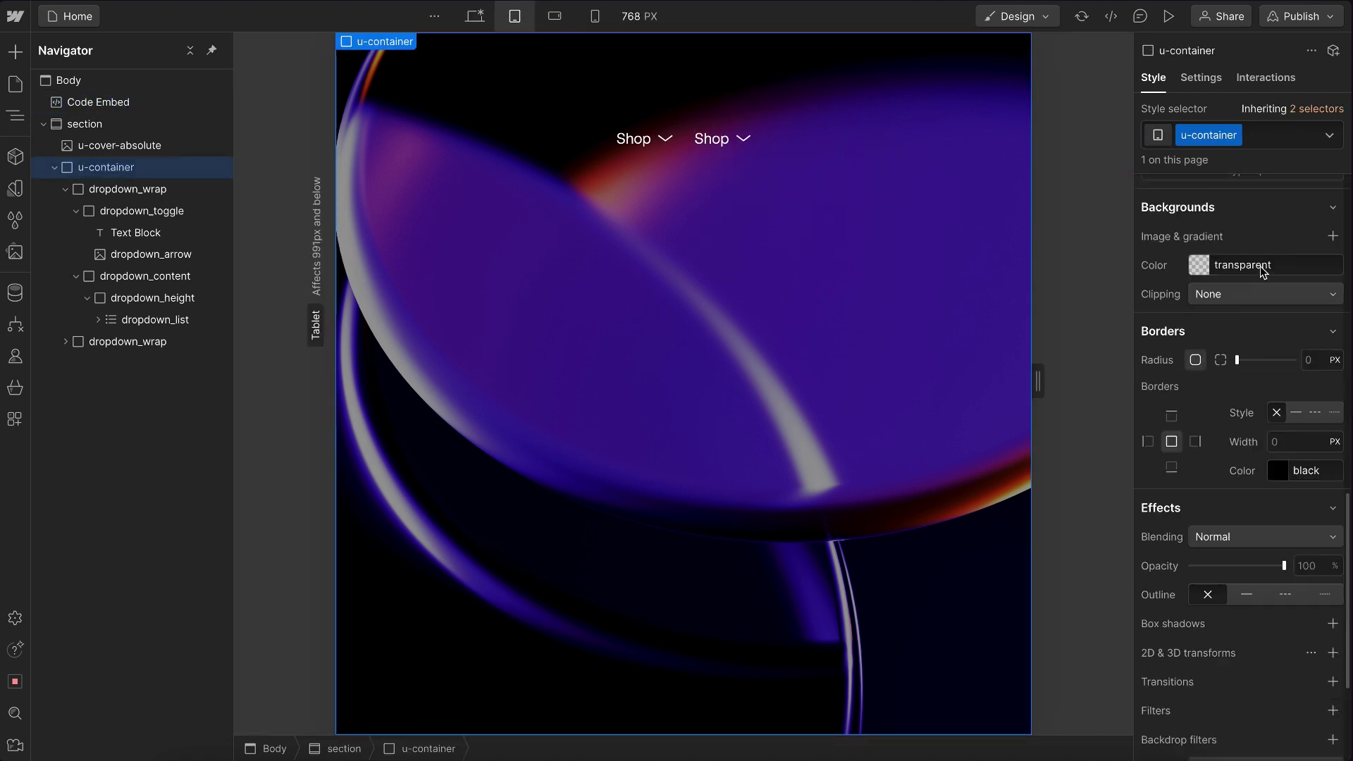
left_click(1266, 250)
left_click(1199, 279)
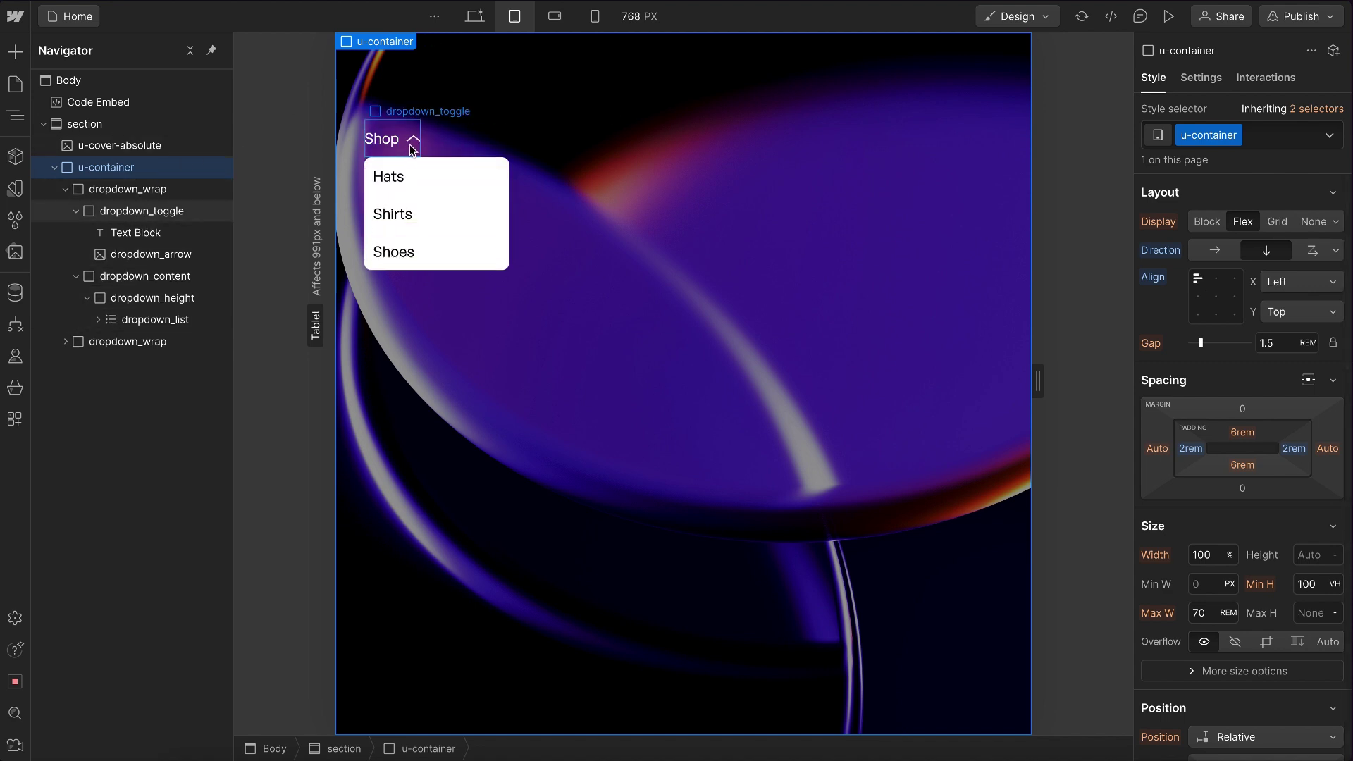
- Change dropdown_height's position to Relative and set dropdown_list's minimum width to Auto
left_click(127, 298)
scroll(1248, 483, "down", 5)
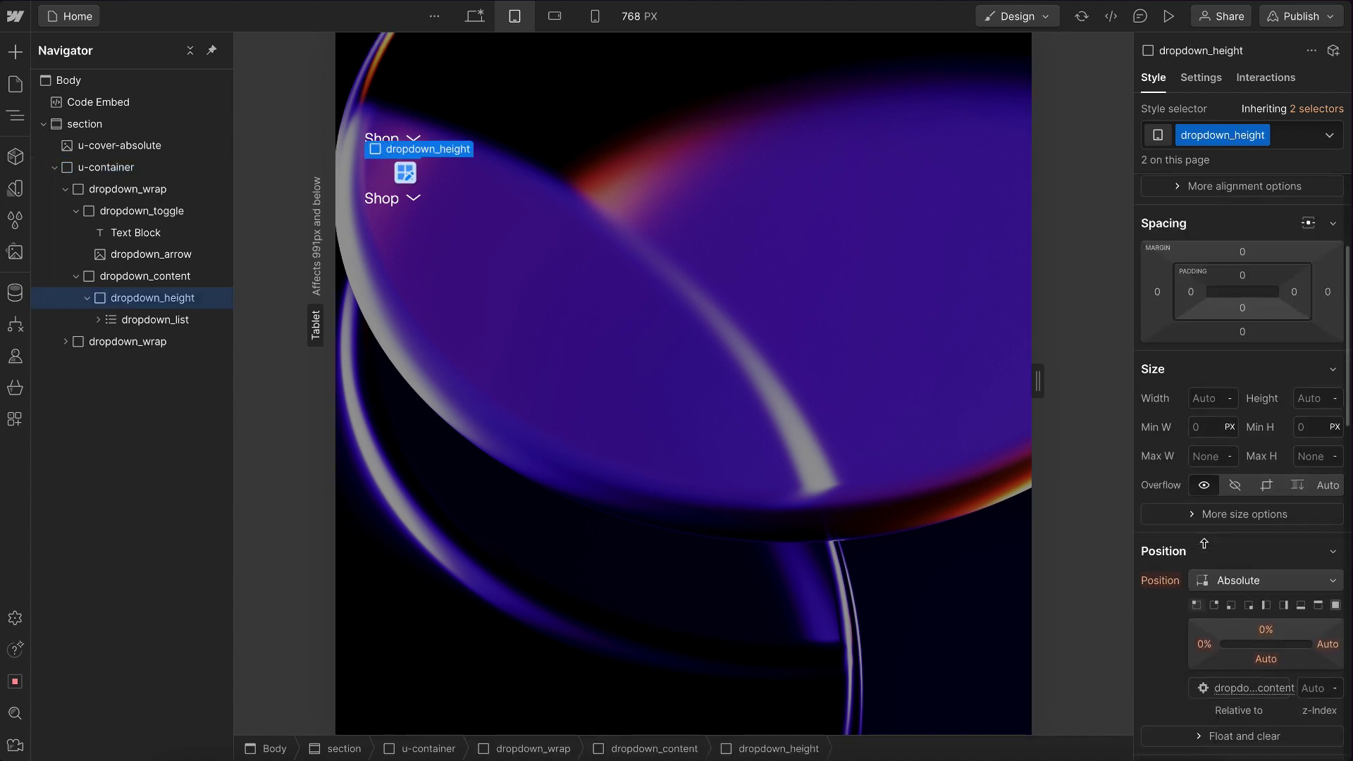
left_click(1234, 424)
left_click(1241, 403)
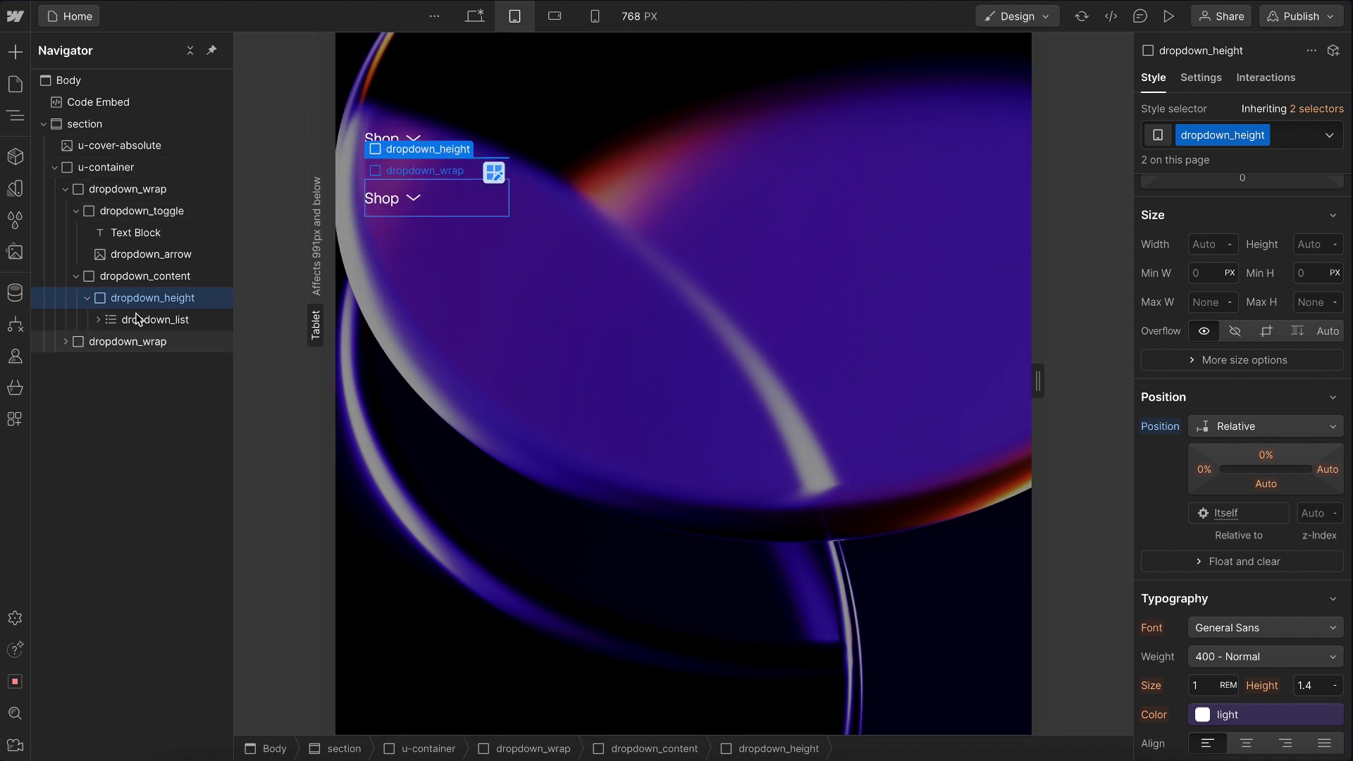
left_click(164, 321)
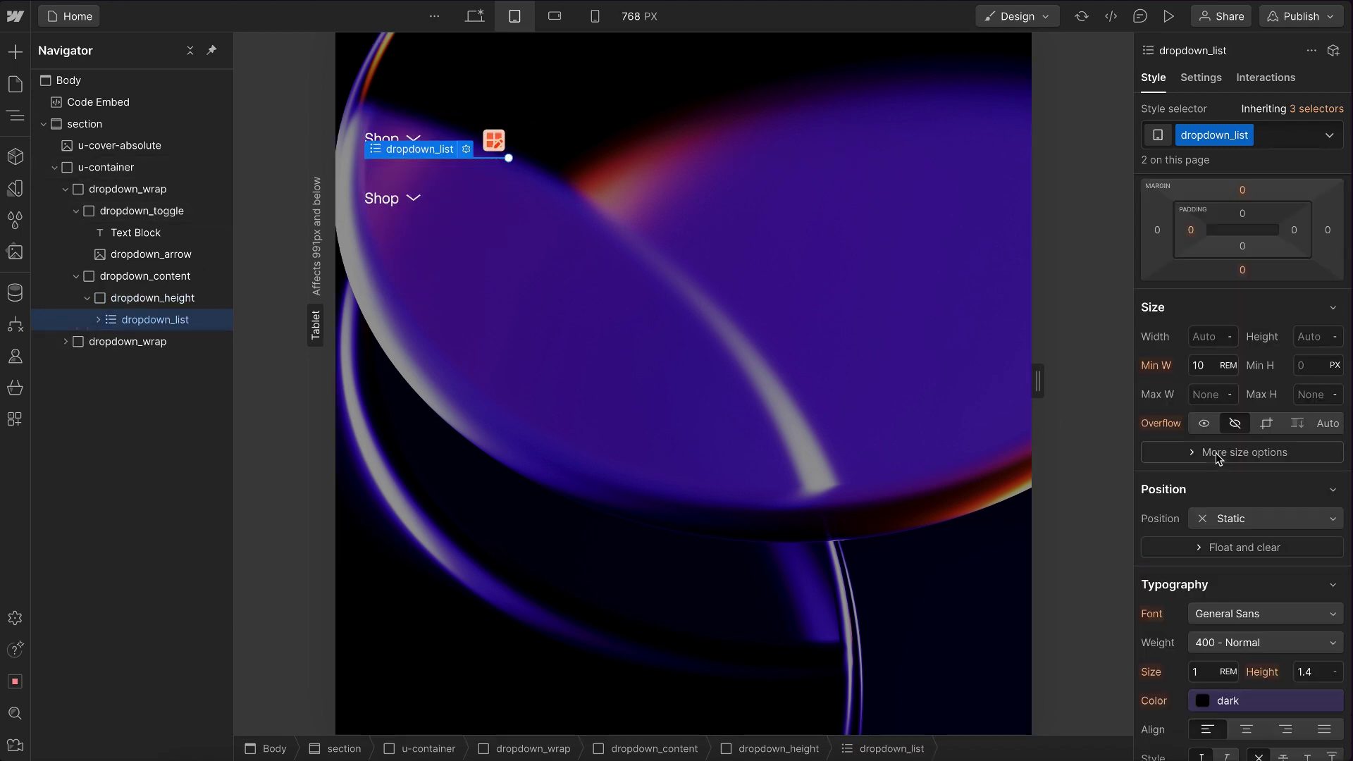
left_click(1237, 371)
left_click(1238, 500)
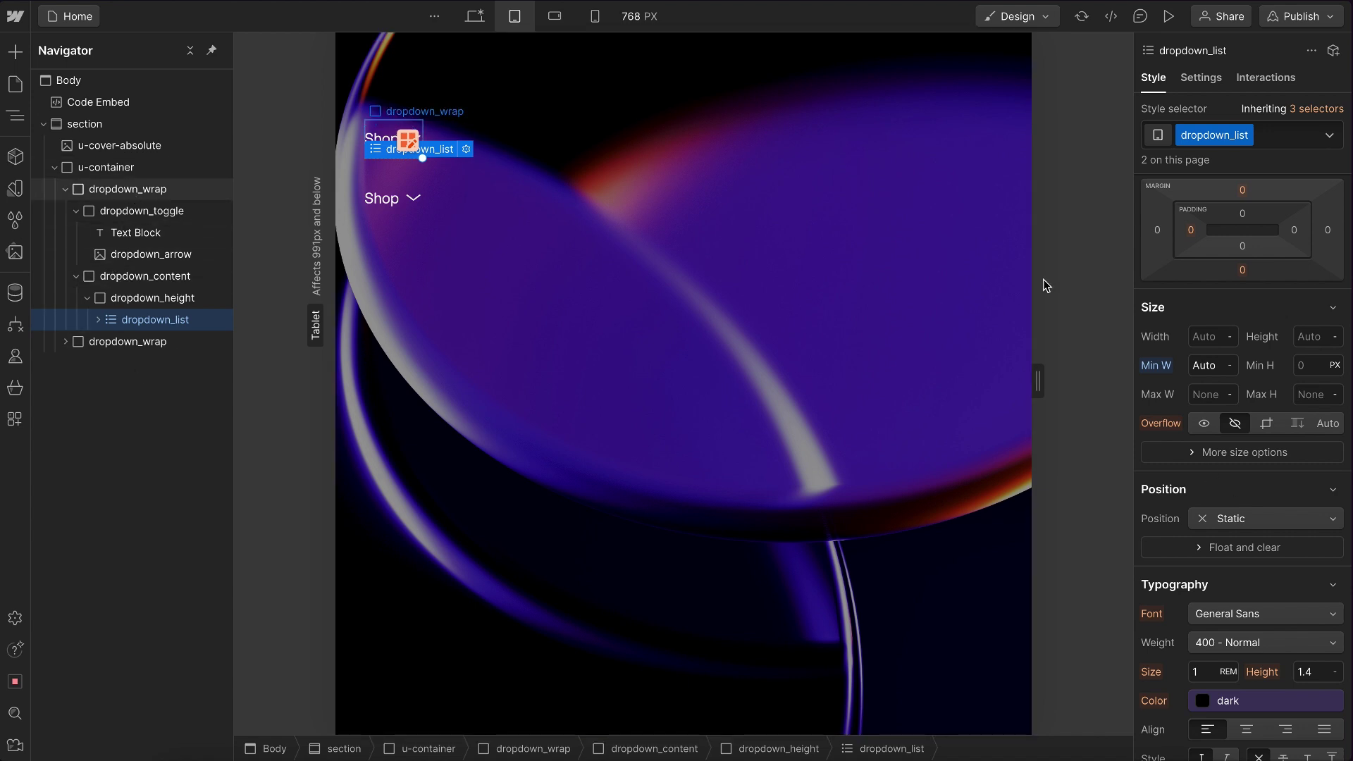
- Give dropdown_wrap a 100% width, then test the first Shop dropdown
left_click(127, 189)
scroll(1245, 367, "up", 3)
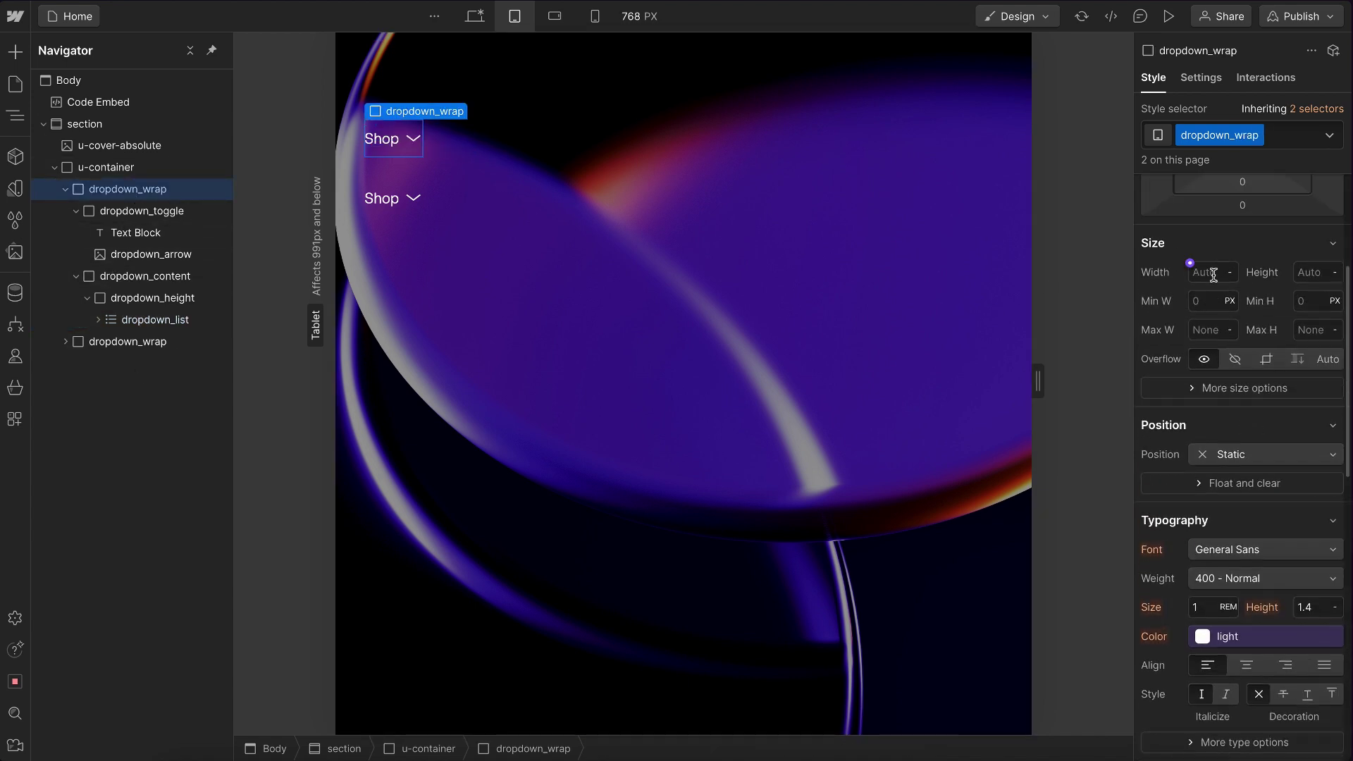
left_click(1214, 273)
type("100%")
key("Return")
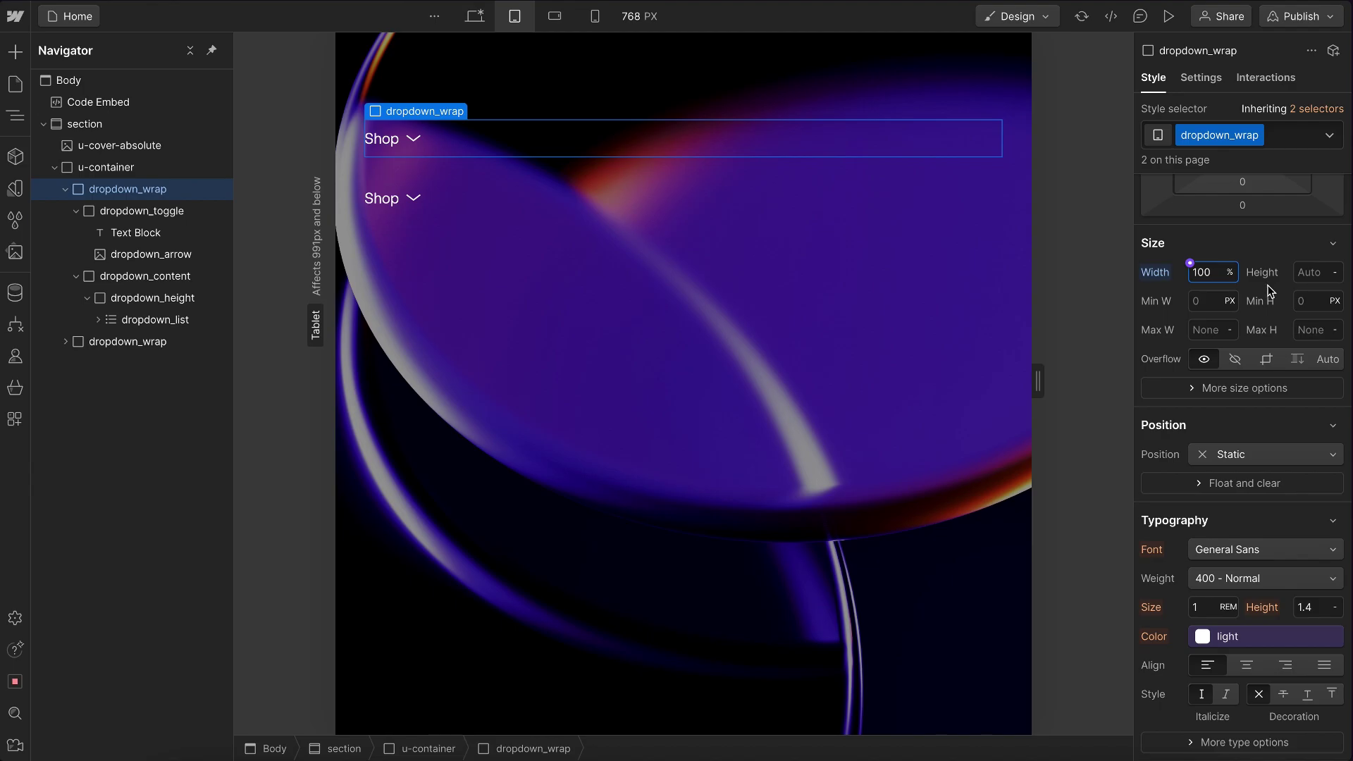
left_click(1293, 292)
left_click(1264, 272)
left_click(504, 133)
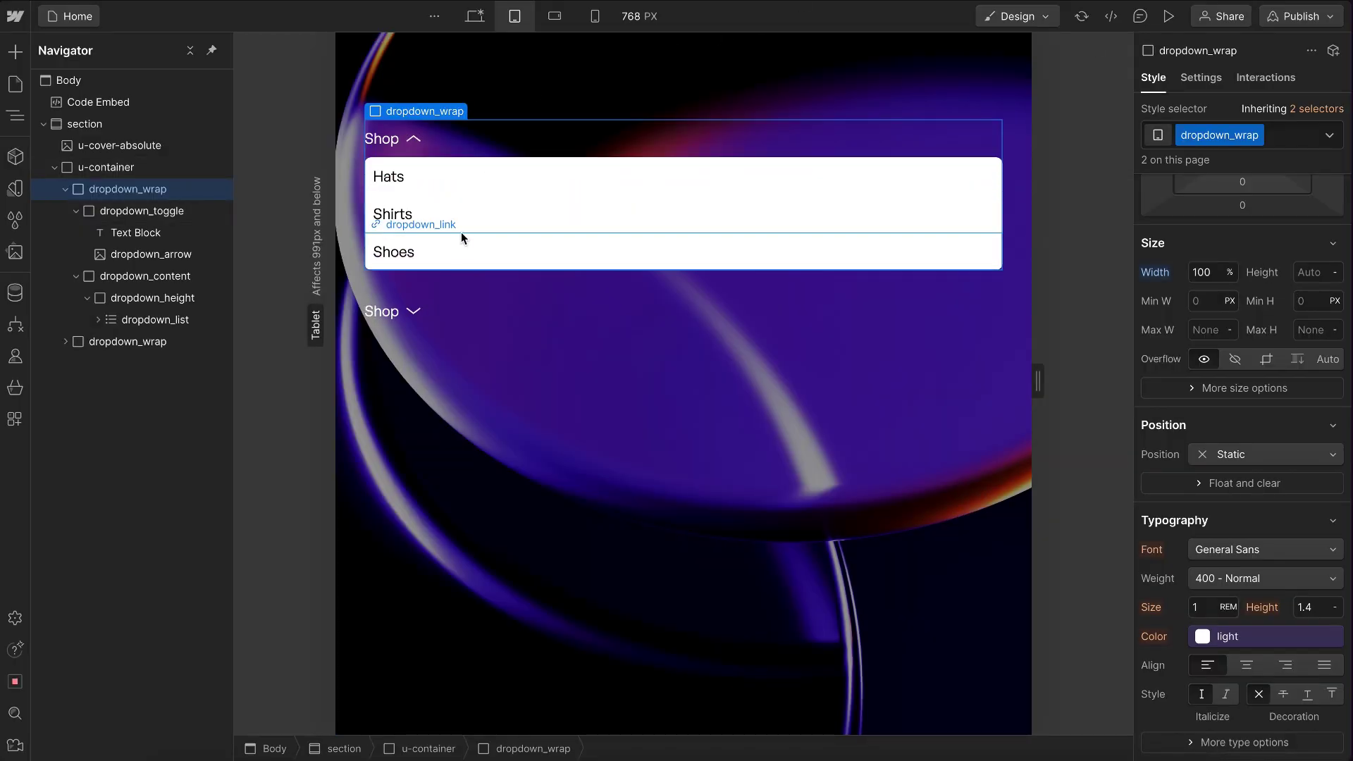
mouse_move(460, 262)
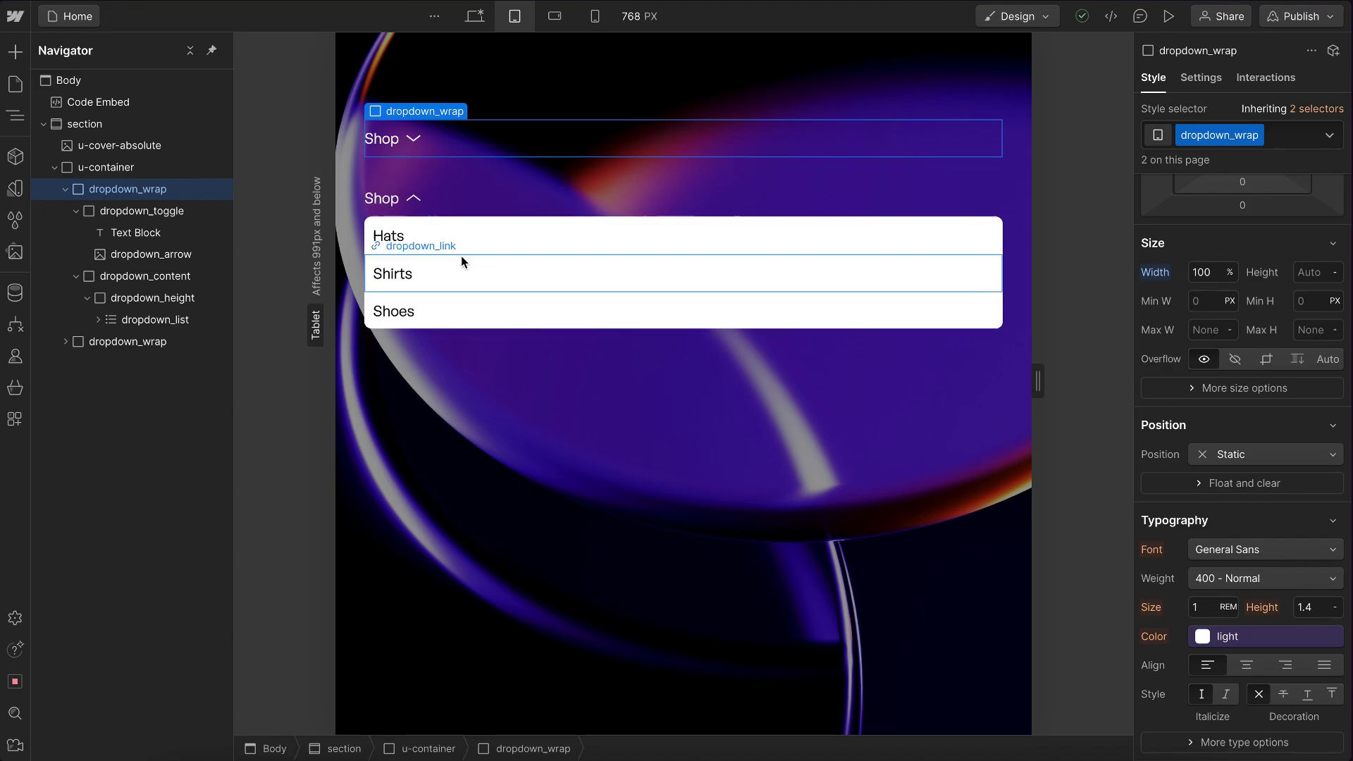